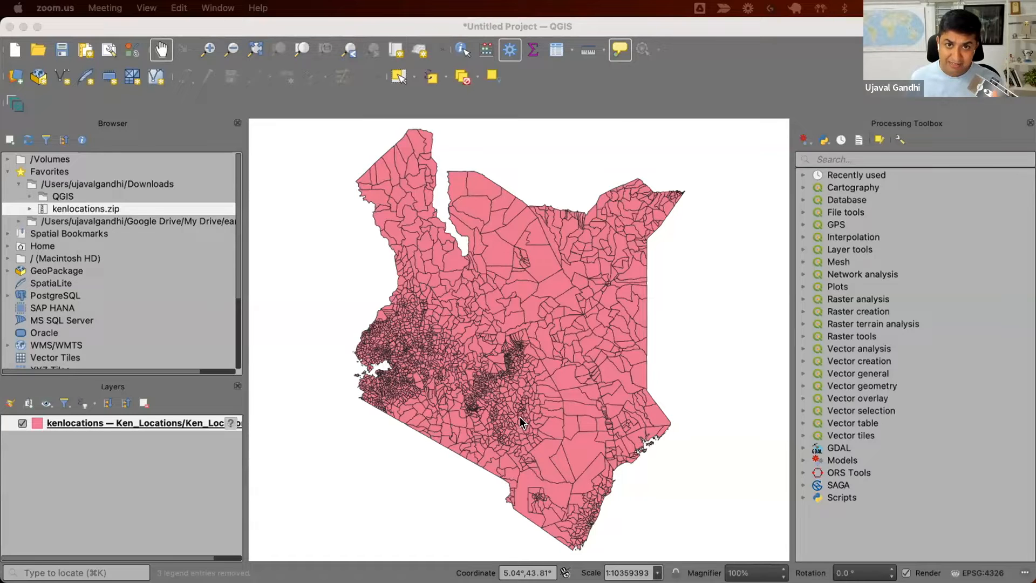
pyautogui.scroll(5, 501, 399)
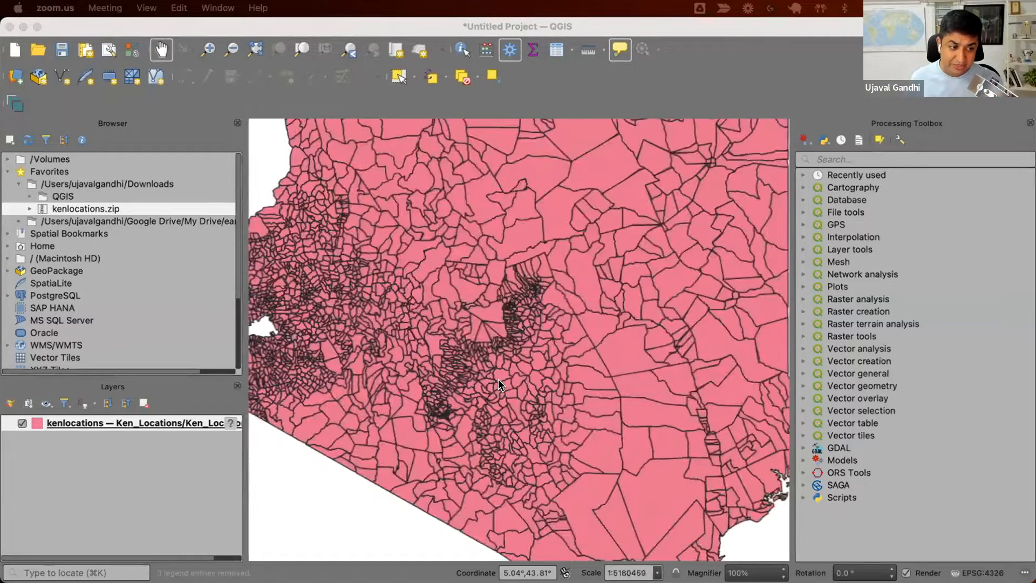
pyautogui.scroll(10, 498, 380)
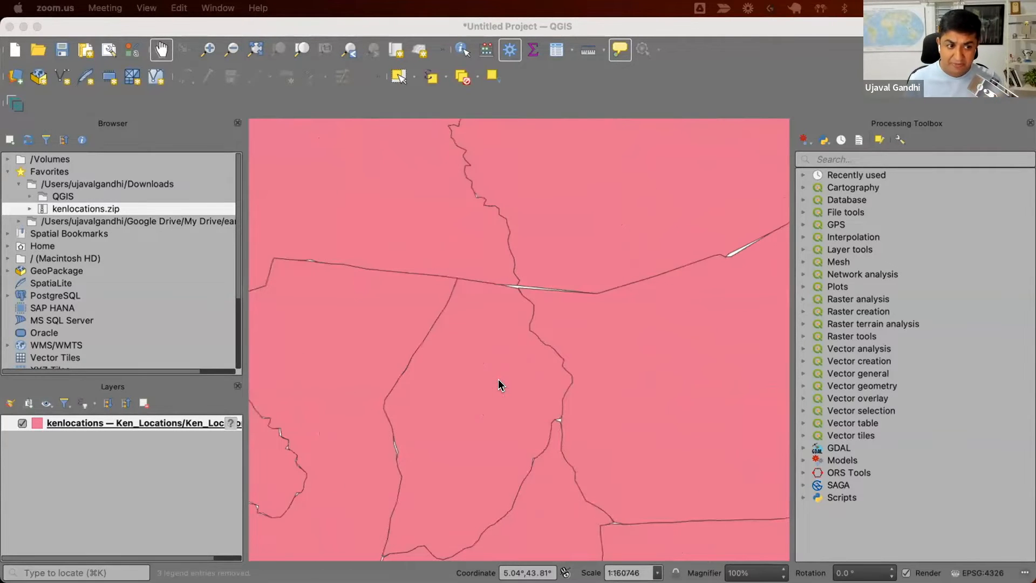
pyautogui.scroll(2, 730, 251)
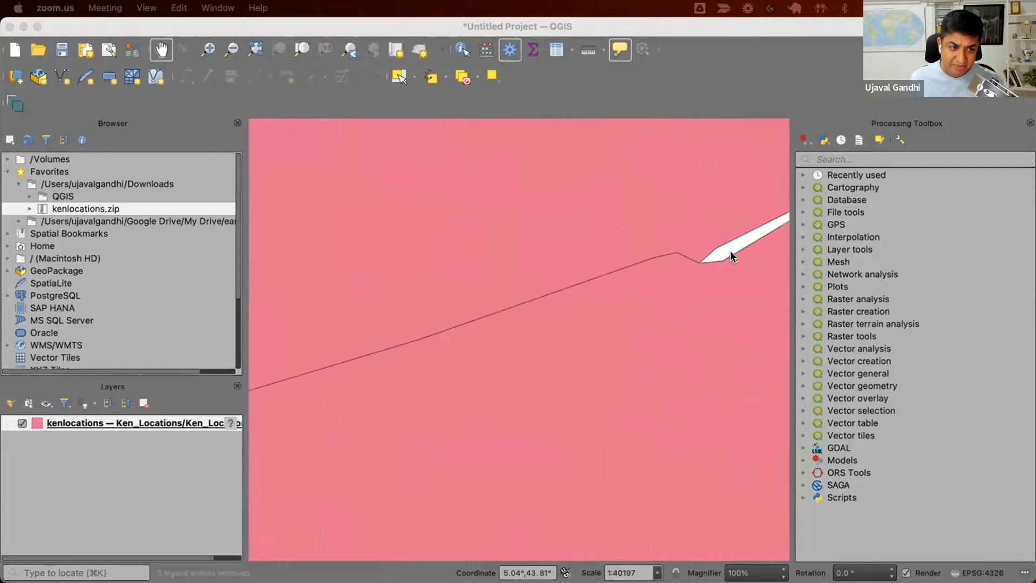
pyautogui.scroll(-2, 729, 255)
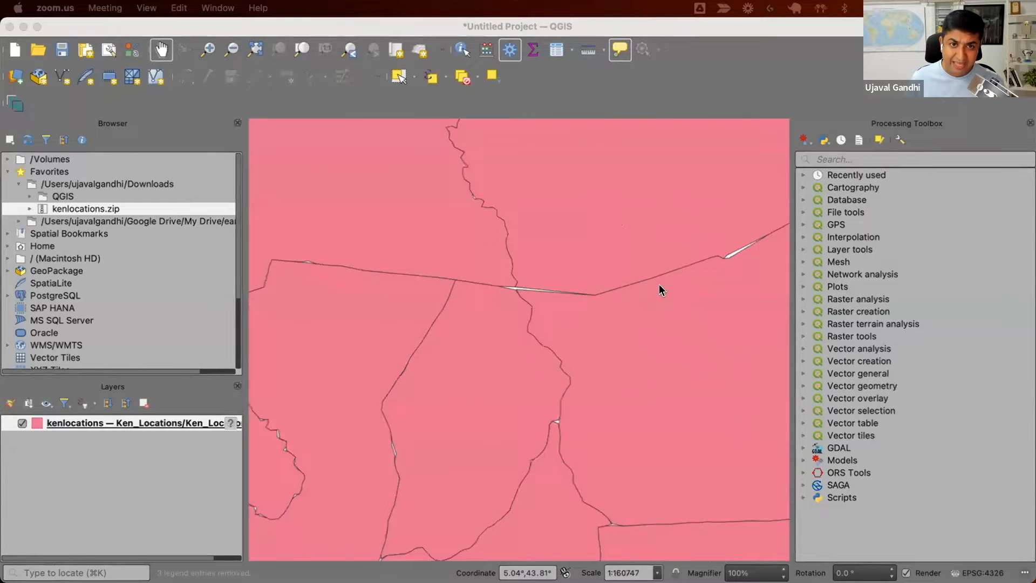
pyautogui.scroll(-1, 643, 295)
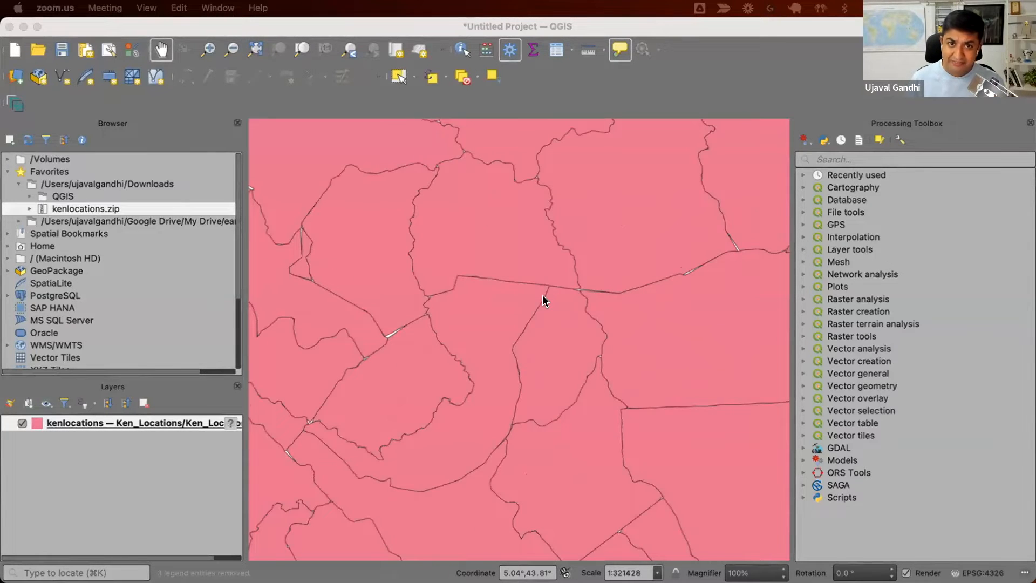
pyautogui.scroll(-1, 502, 300)
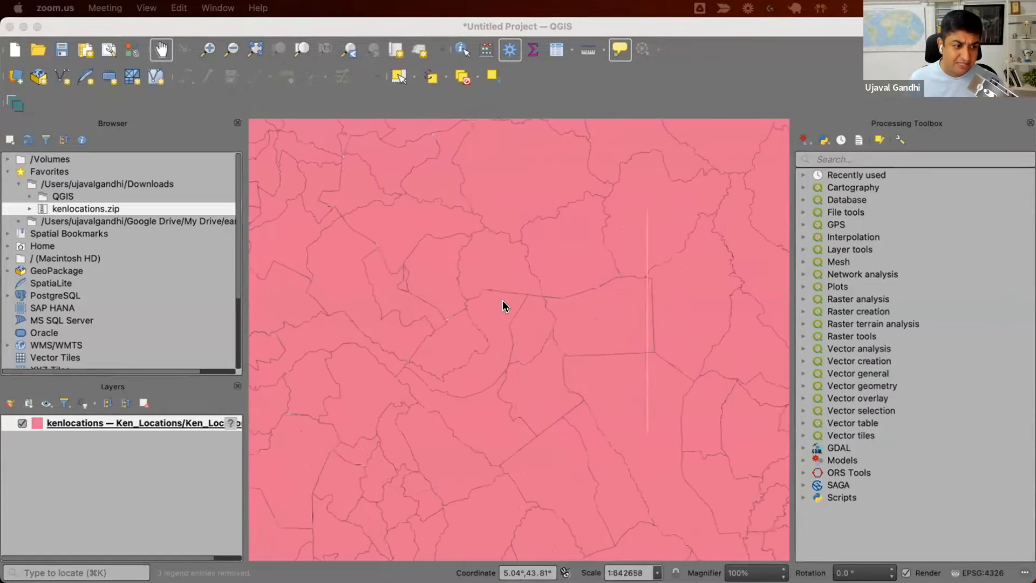
pyautogui.scroll(2, 426, 331)
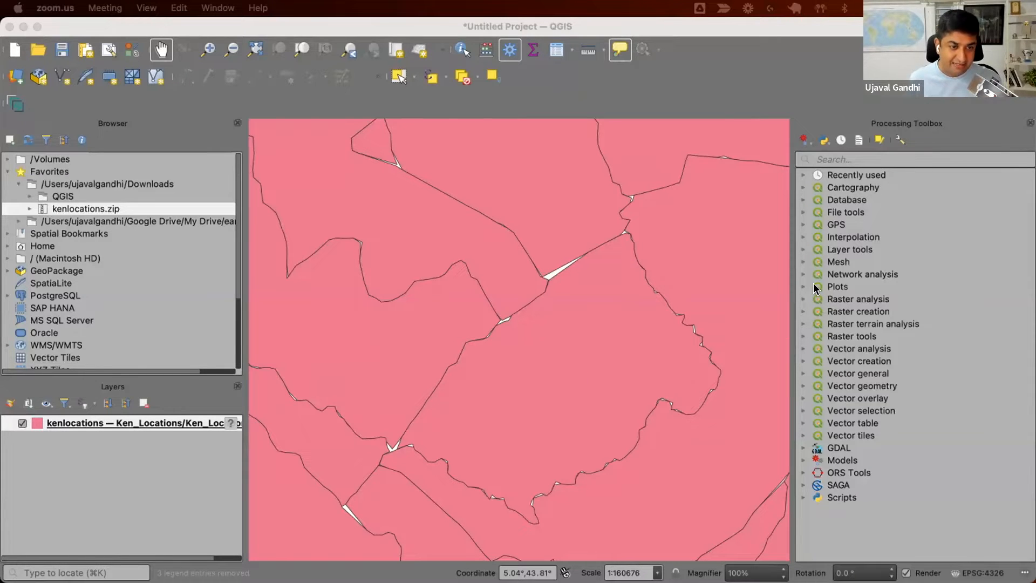
# - Run Check validity on kenlocations, reporting 19 invalid and 2461 valid features
pyautogui.click(827, 158)
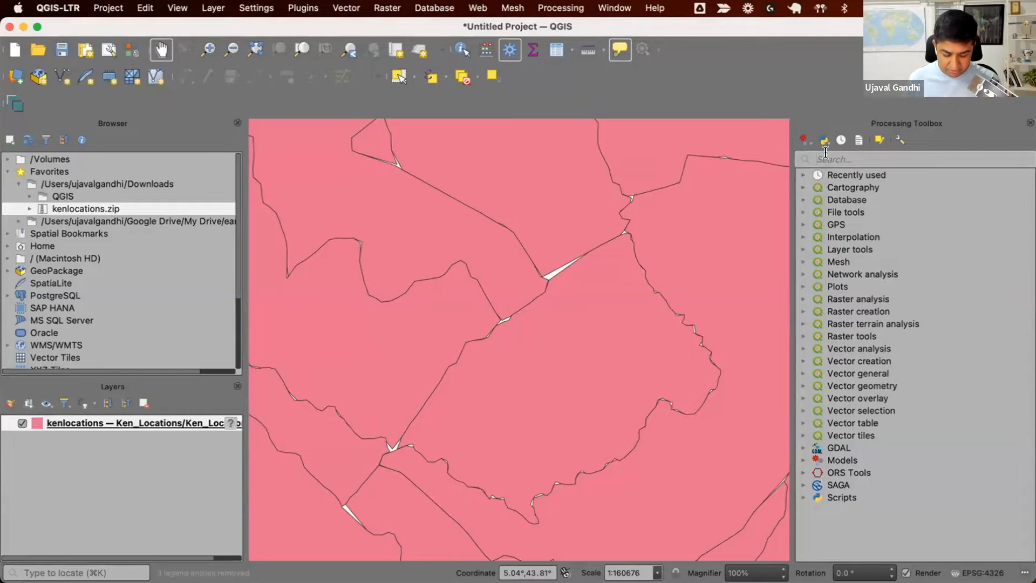
pyautogui.write('check')
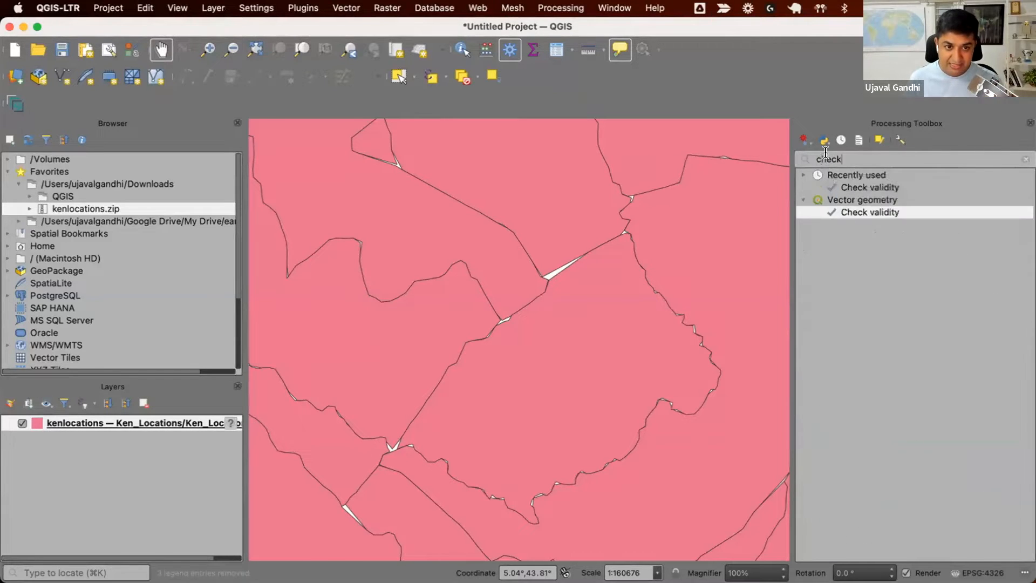
pyautogui.doubleClick(868, 211)
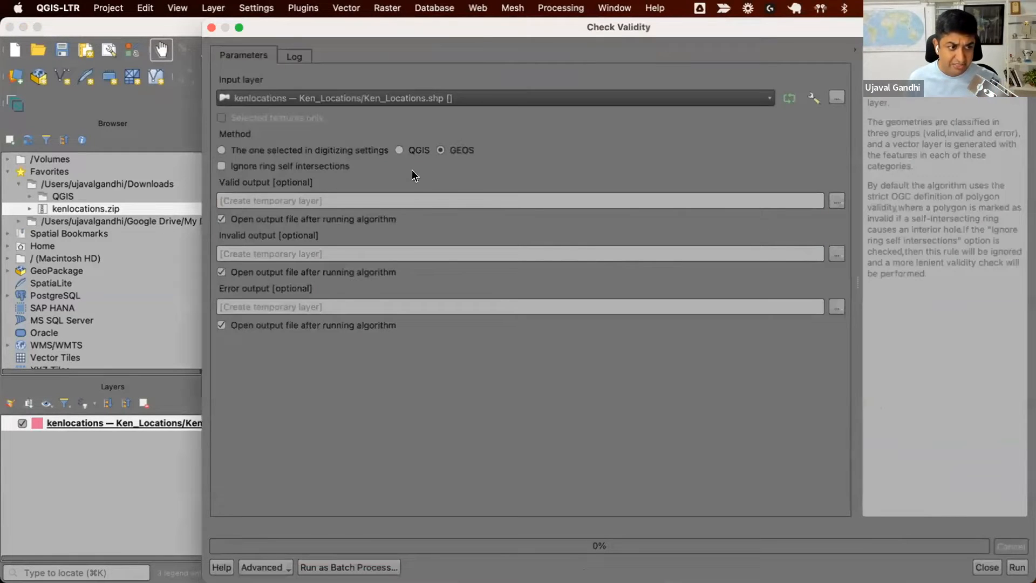
pyautogui.click(1015, 567)
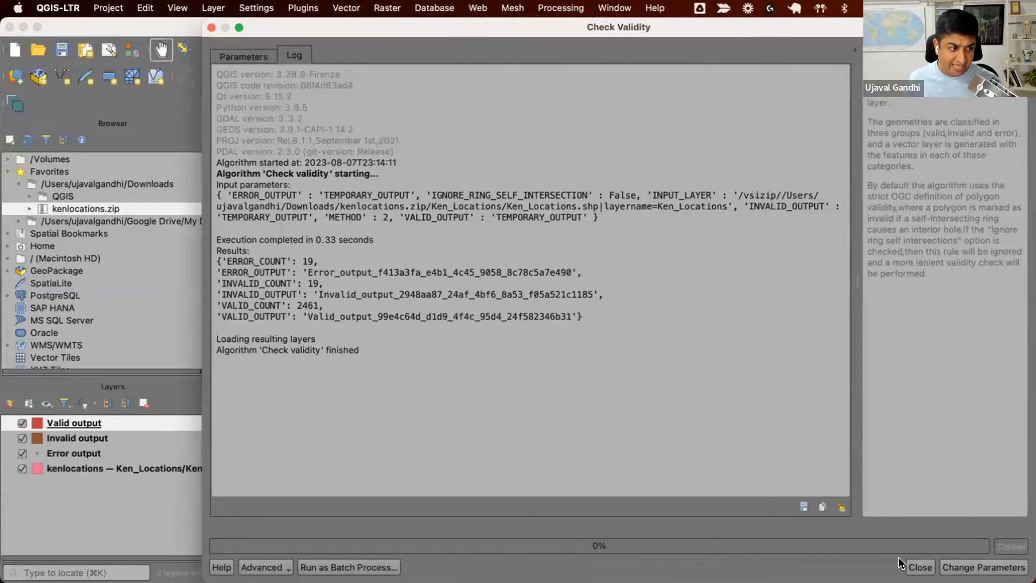
pyautogui.moveTo(317, 262); pyautogui.dragTo(229, 251)
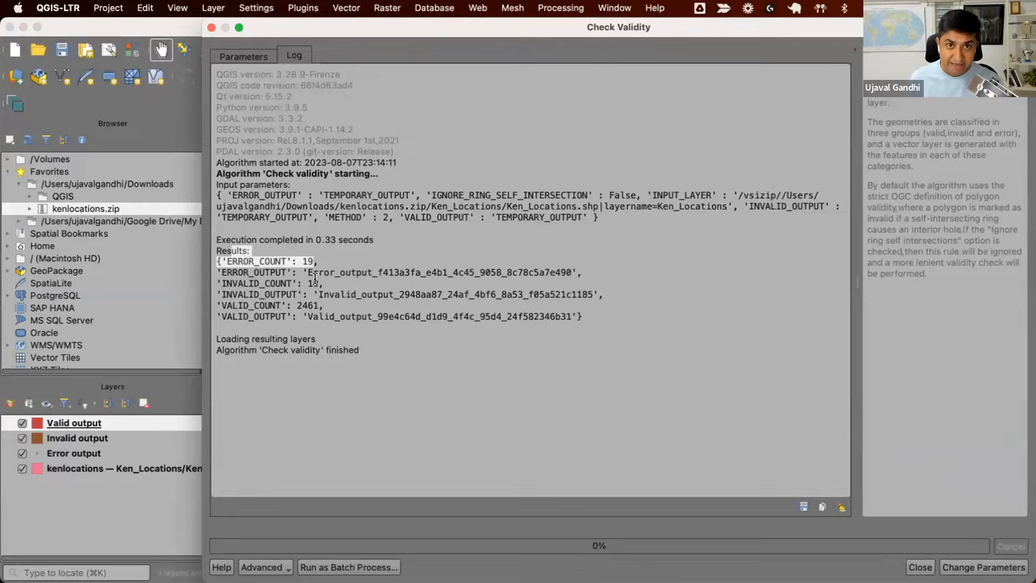
# - Hide the Valid and Invalid output layers, keeping kenlocations and the Error output visible
pyautogui.click(919, 566)
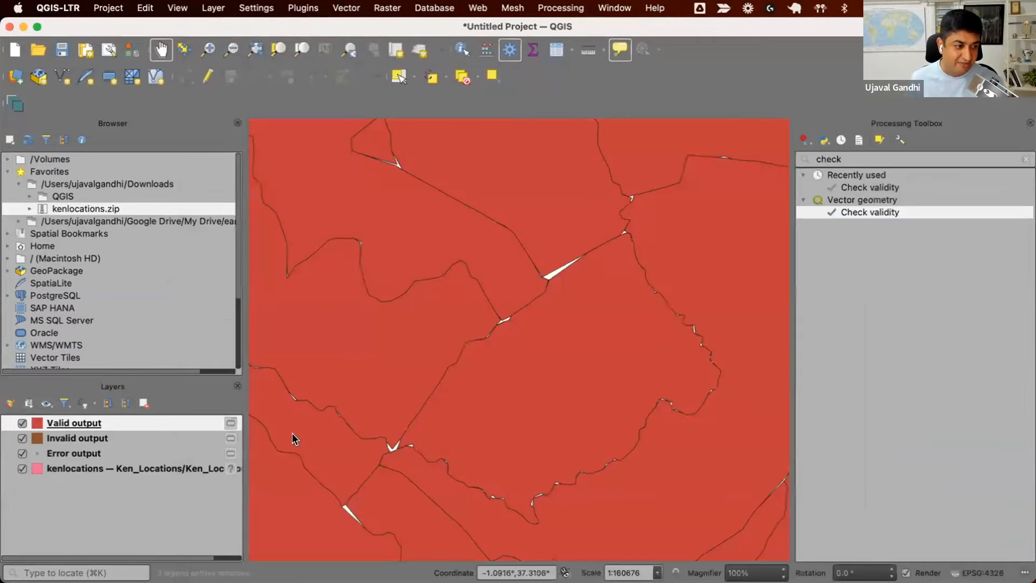
pyautogui.click(53, 458)
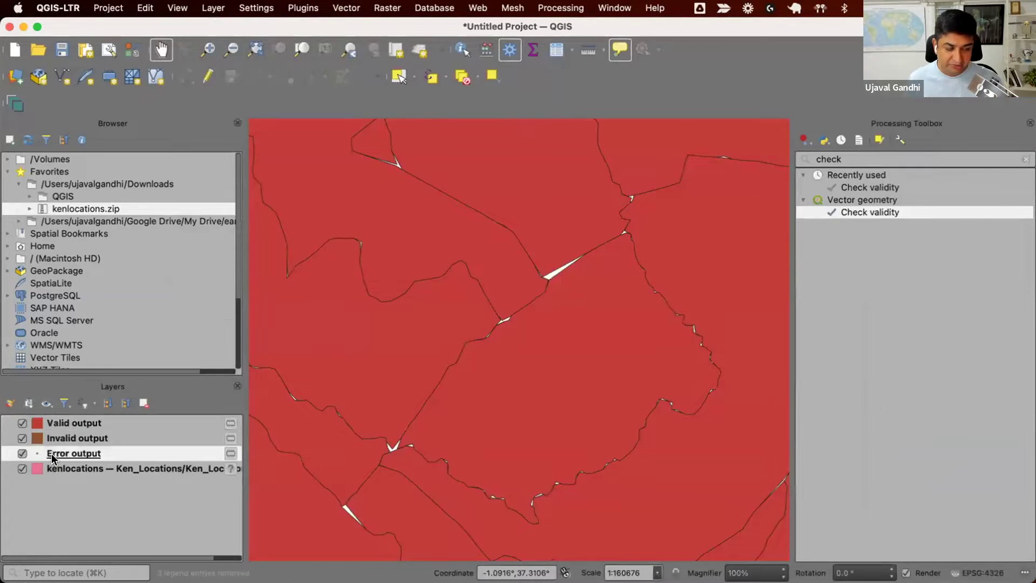
pyautogui.click(21, 423)
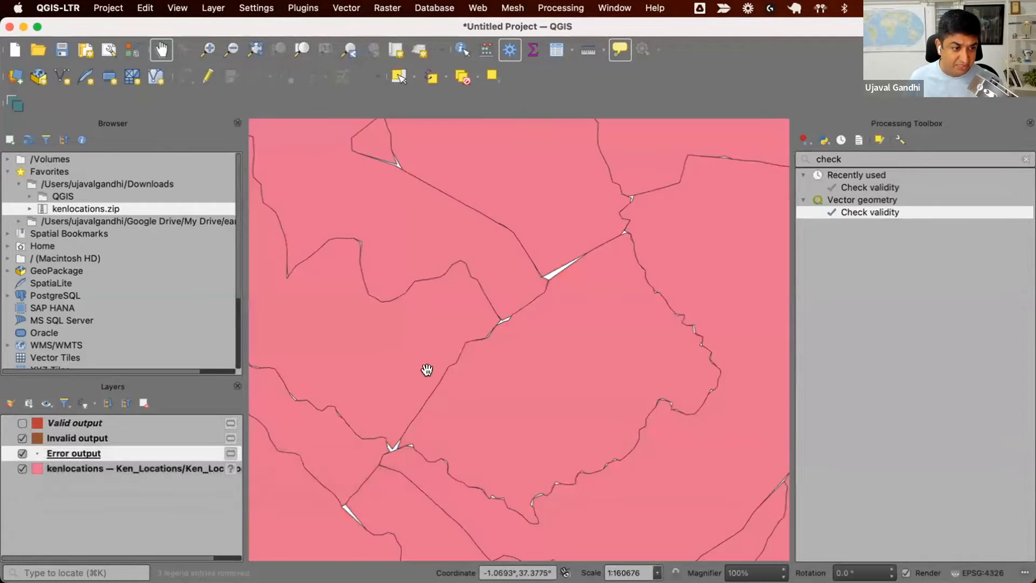
pyautogui.scroll(-2, 425, 368)
pyautogui.click(21, 468)
pyautogui.scroll(-2, 351, 430)
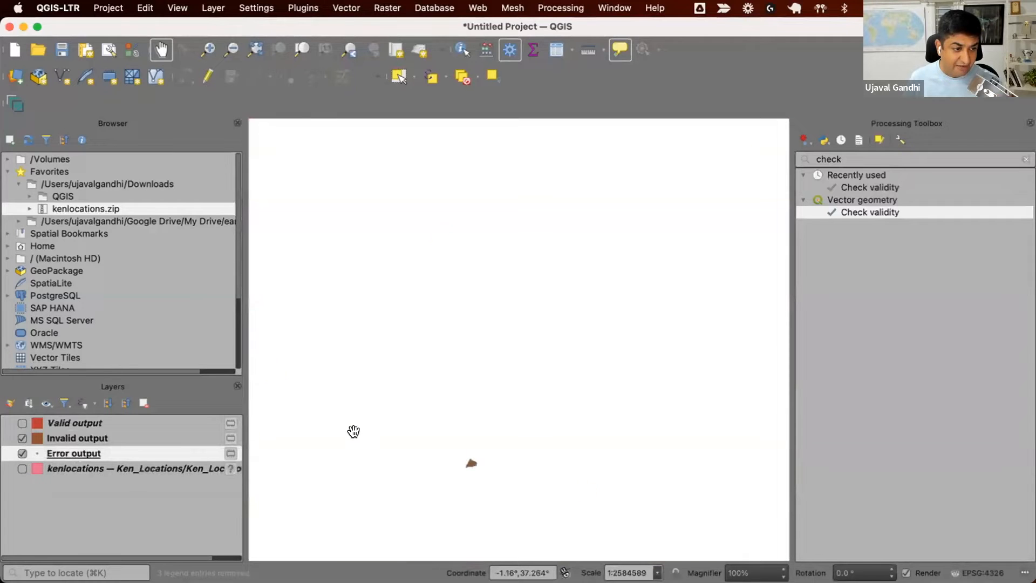
pyautogui.click(21, 468)
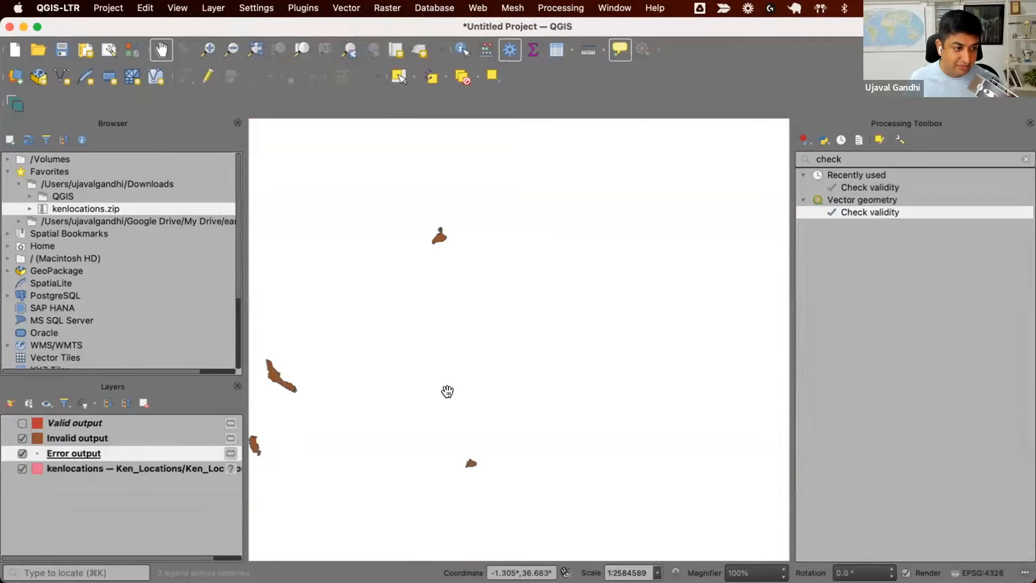
pyautogui.scroll(-1, 518, 409)
pyautogui.scroll(-1, 559, 445)
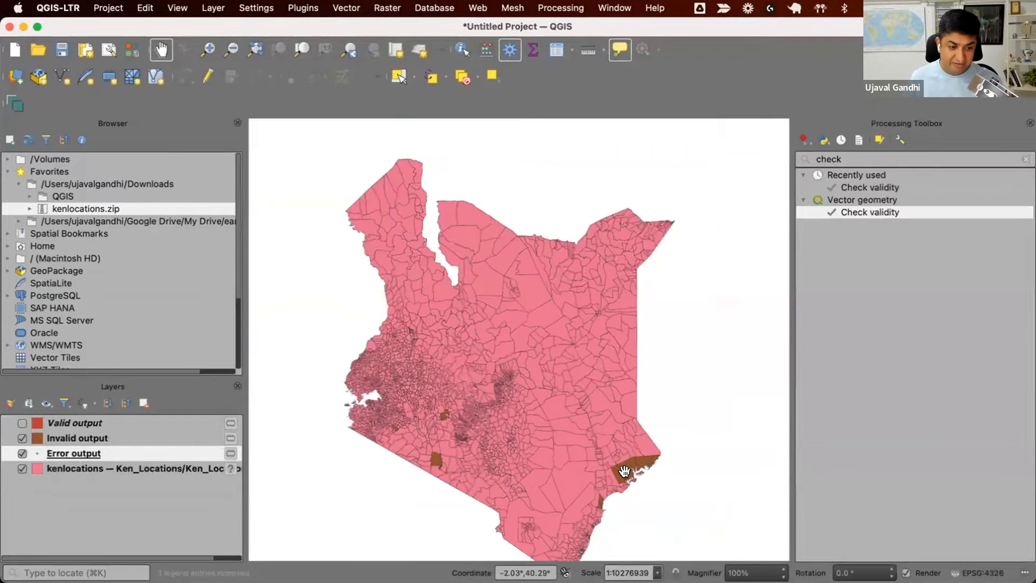
pyautogui.scroll(1, 434, 427)
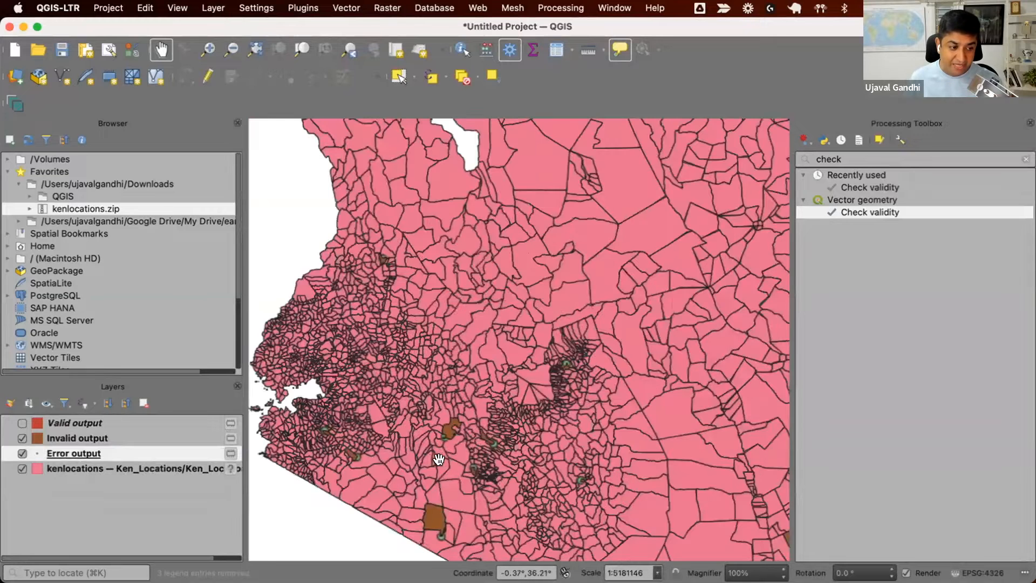
pyautogui.scroll(1, 440, 459)
pyautogui.scroll(1, 441, 459)
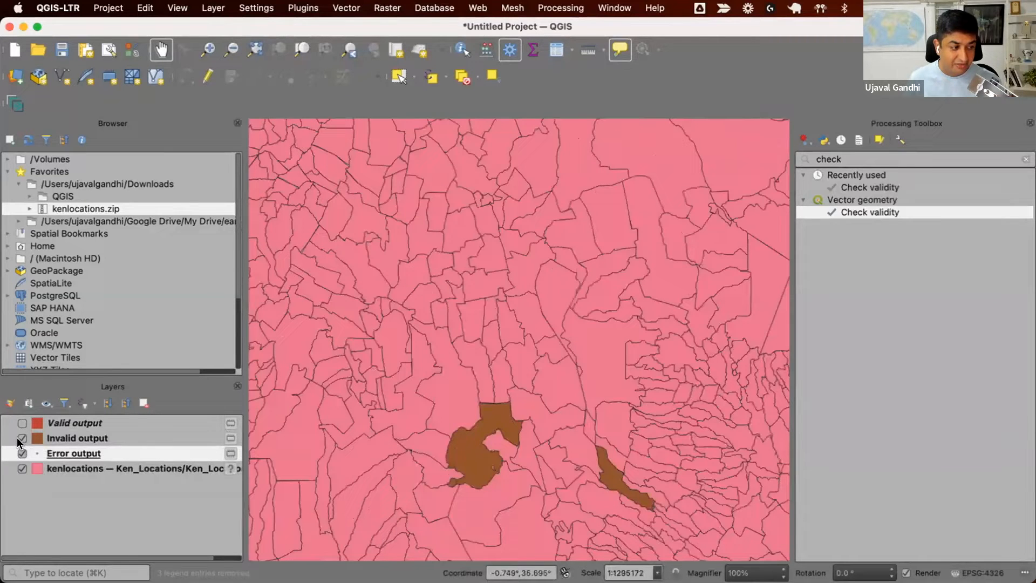
pyautogui.click(22, 438)
pyautogui.scroll(1, 449, 486)
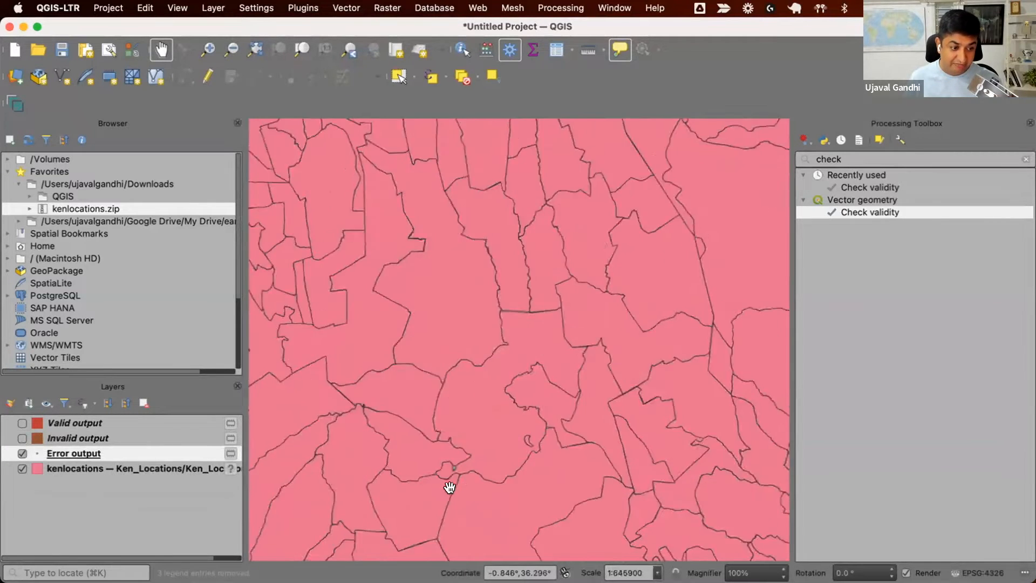
pyautogui.scroll(2, 444, 465)
pyautogui.scroll(1, 481, 431)
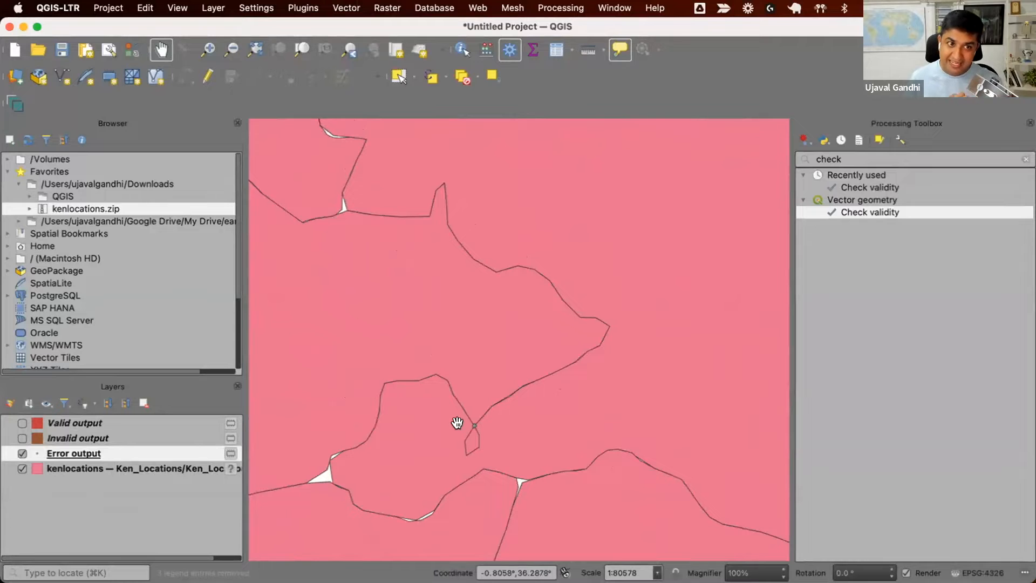
pyautogui.scroll(1, 457, 423)
pyautogui.scroll(1, 456, 421)
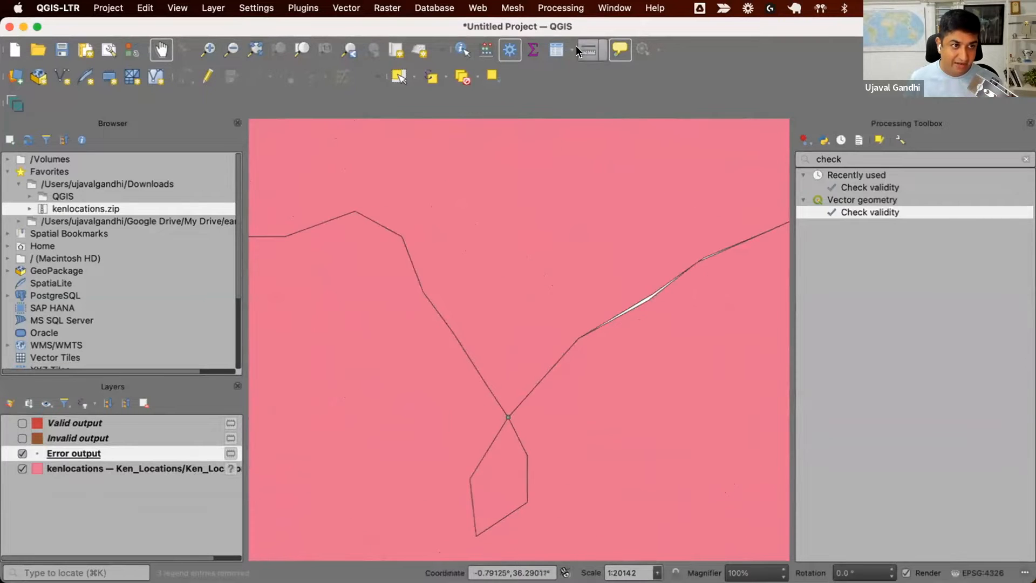
# - View the Error output attribute table listing the 19 ring self-intersection errors
pyautogui.click(558, 49)
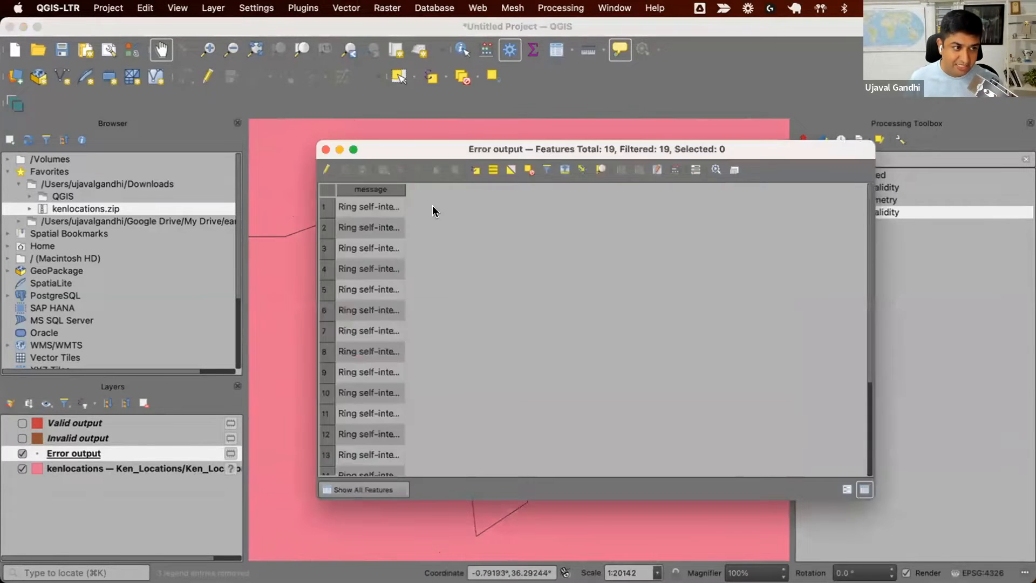
pyautogui.moveTo(401, 185); pyautogui.dragTo(554, 188)
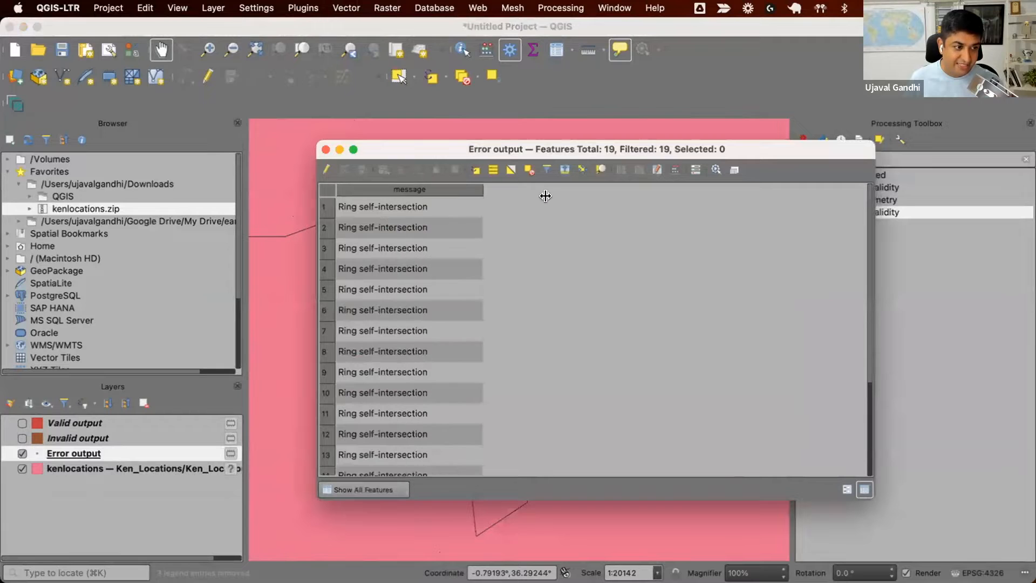
pyautogui.scroll(-3, 445, 285)
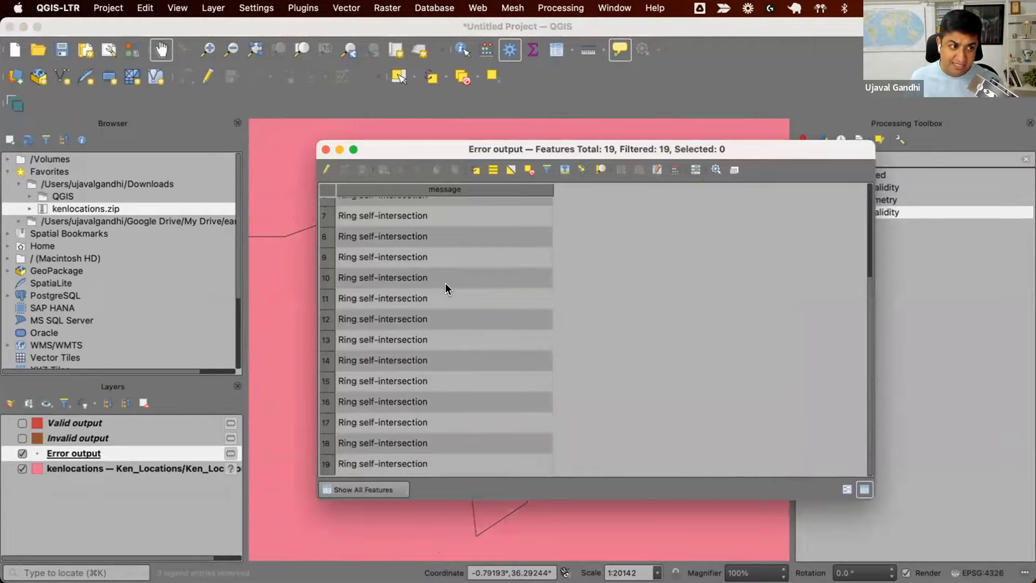
pyautogui.click(326, 149)
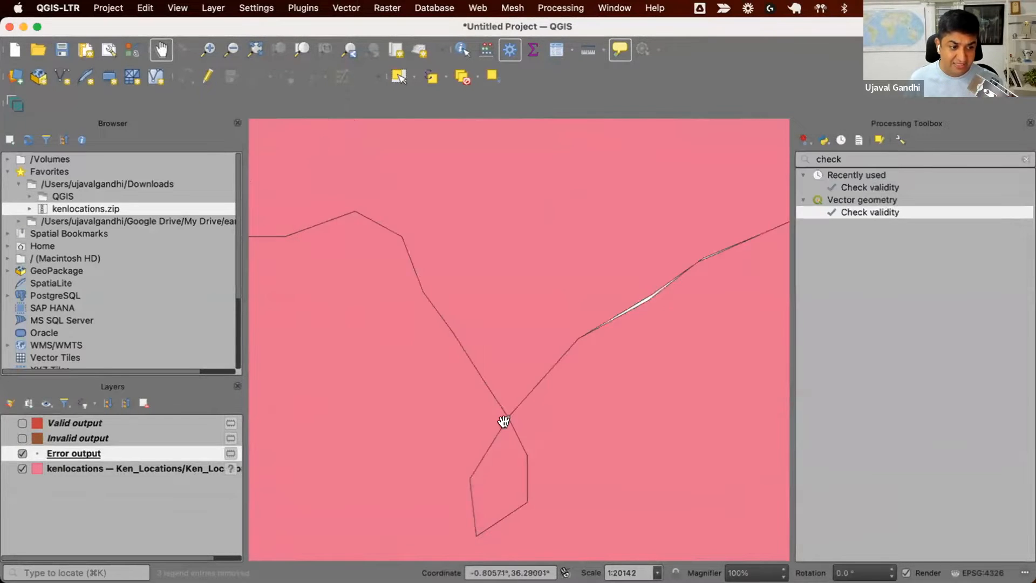
pyautogui.scroll(1, 502, 418)
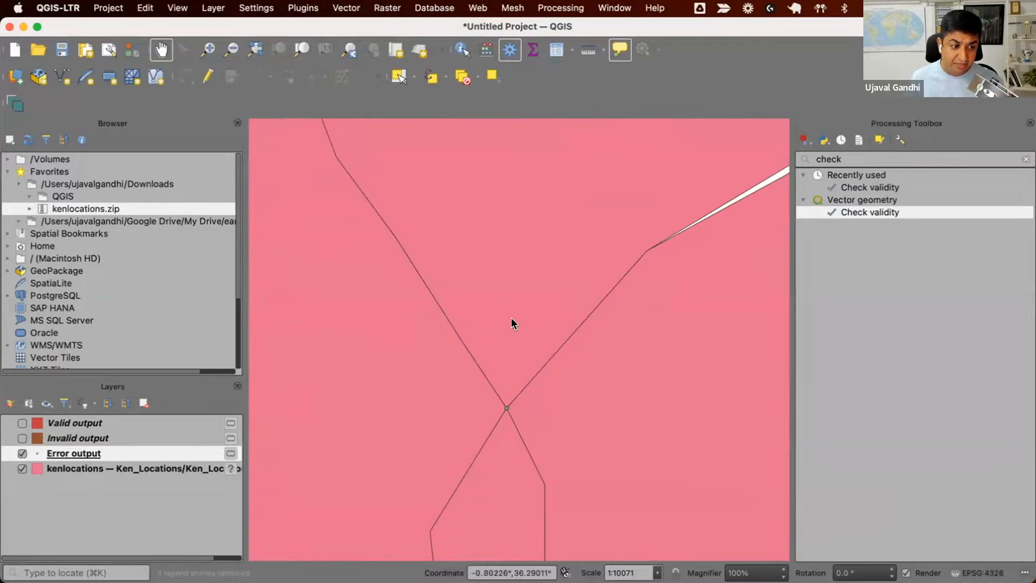
pyautogui.moveTo(468, 354); pyautogui.dragTo(489, 394)
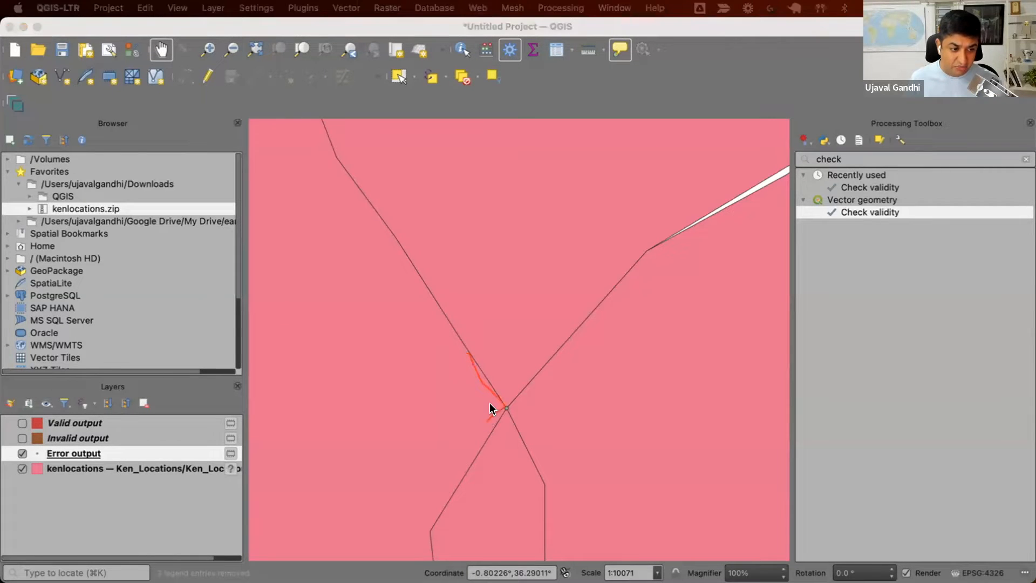
pyautogui.moveTo(486, 421); pyautogui.dragTo(509, 411)
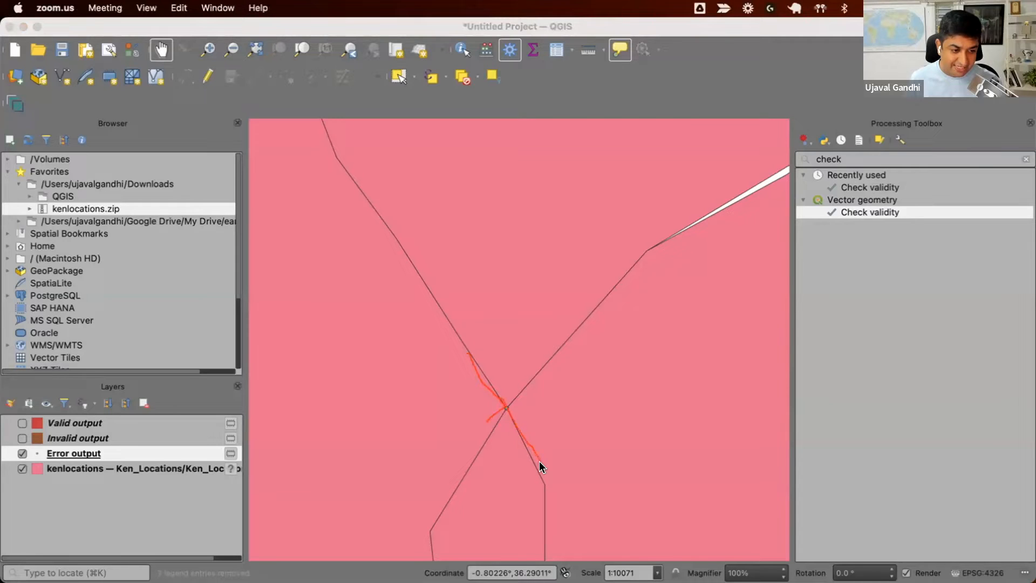
pyautogui.moveTo(541, 466); pyautogui.dragTo(488, 479)
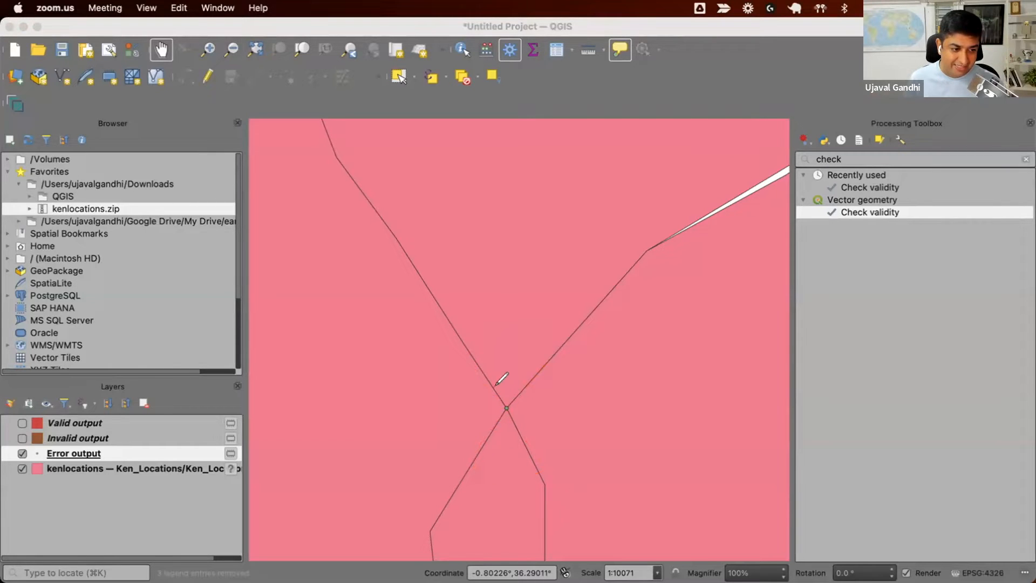
pyautogui.moveTo(496, 385)
pyautogui.mouseDown()
pyautogui.moveTo(511, 416)
pyautogui.moveTo(527, 377)
pyautogui.moveTo(502, 377)
pyautogui.mouseUp()
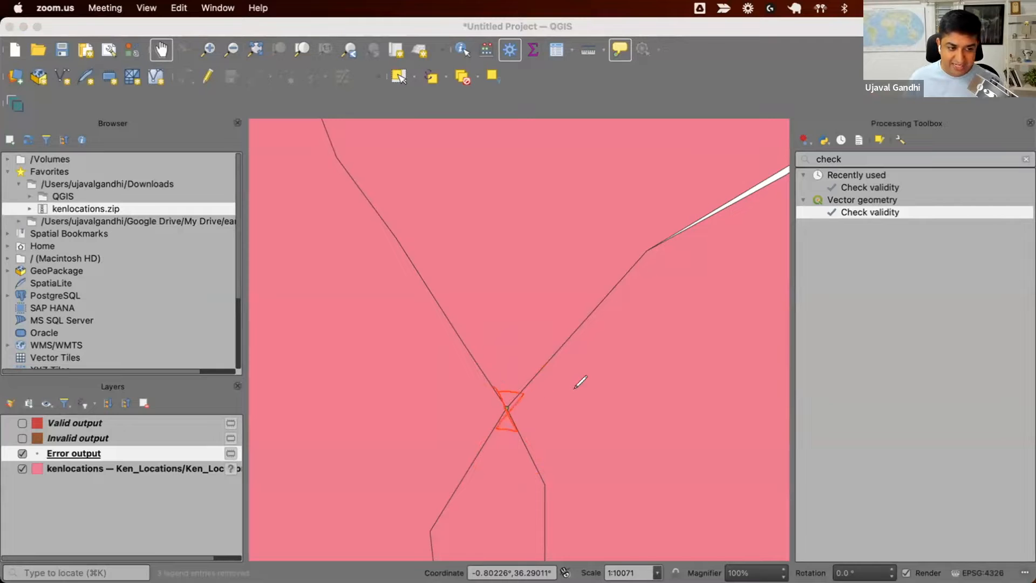
pyautogui.moveTo(583, 386)
pyautogui.mouseDown()
pyautogui.moveTo(597, 386)
pyautogui.moveTo(586, 414)
pyautogui.moveTo(599, 397)
pyautogui.moveTo(574, 432)
pyautogui.moveTo(593, 415)
pyautogui.mouseUp()
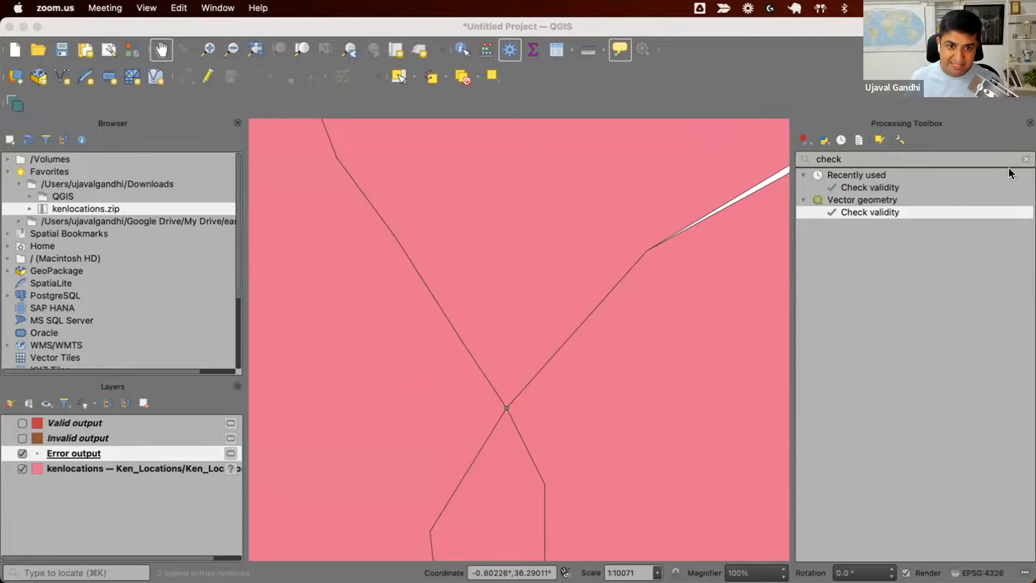
# - Start Fix geometries with kenlocations as the input layer
pyautogui.click(1025, 159)
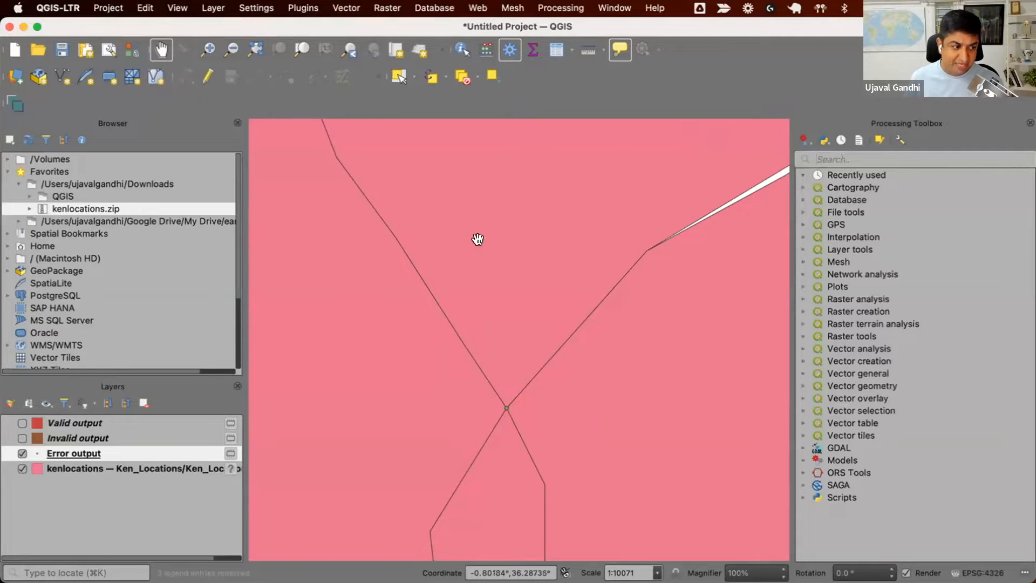
pyautogui.write('fix')
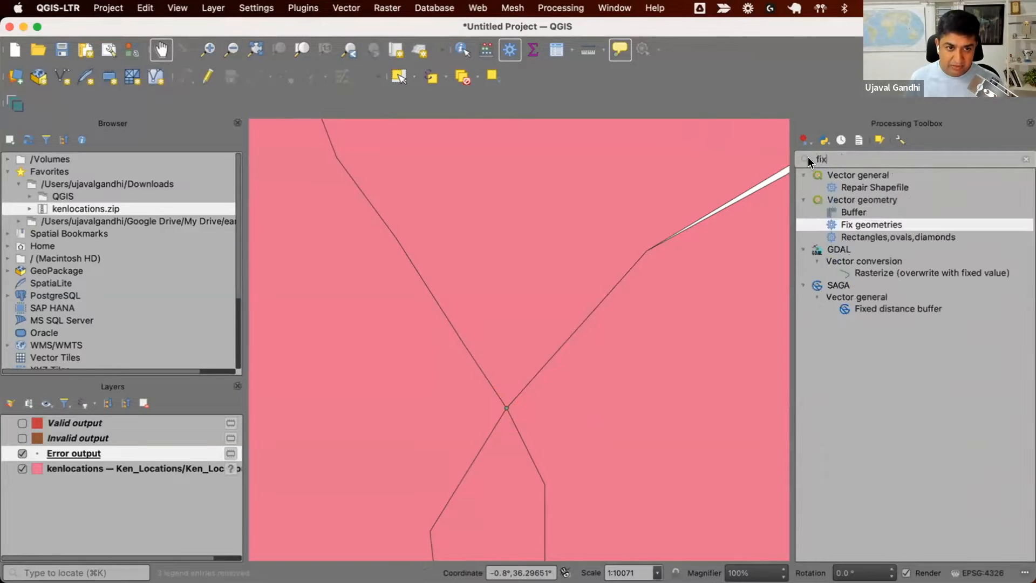
pyautogui.write(' ge')
pyautogui.doubleClick(859, 223)
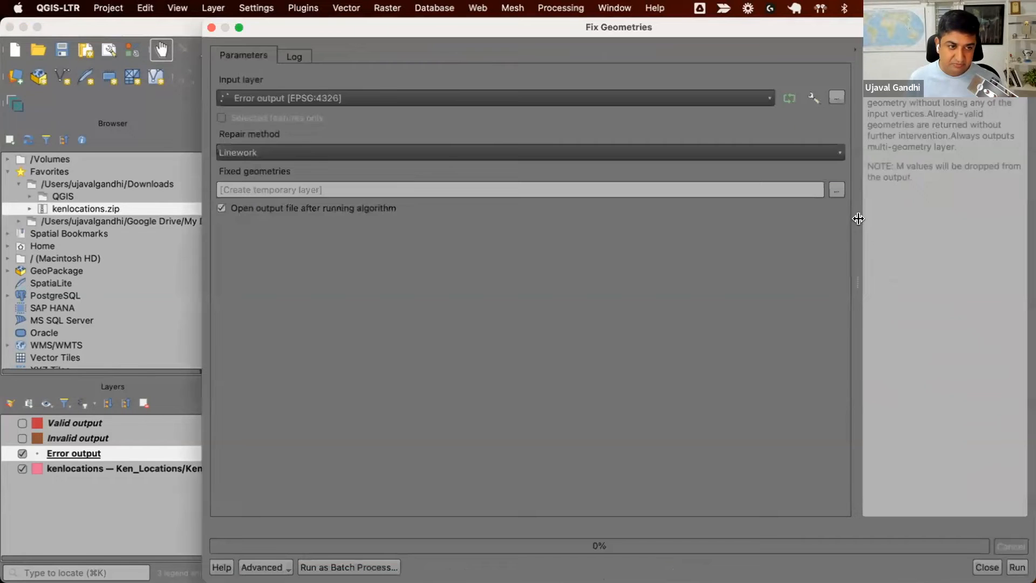
pyautogui.click(318, 101)
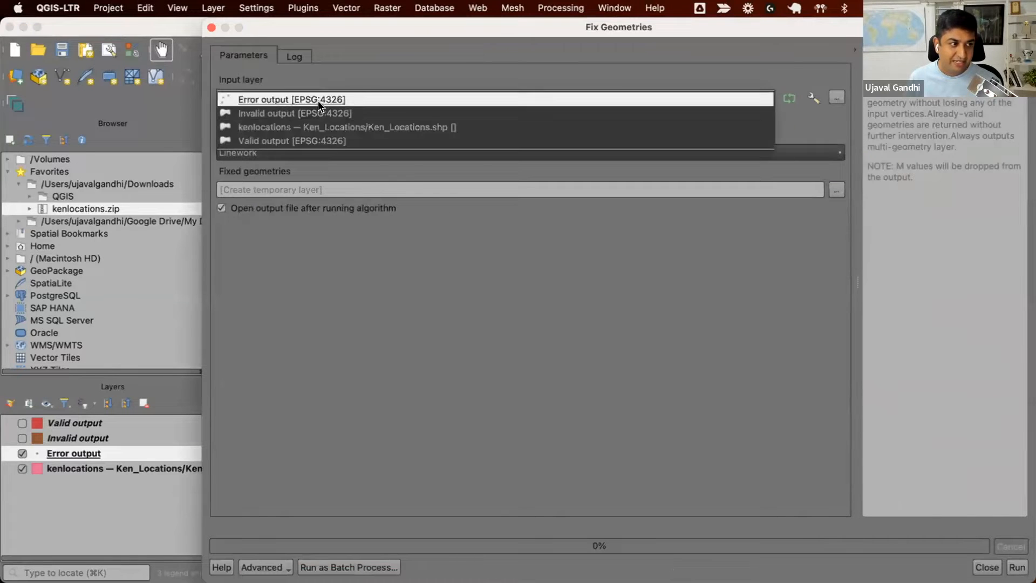
pyautogui.click(325, 127)
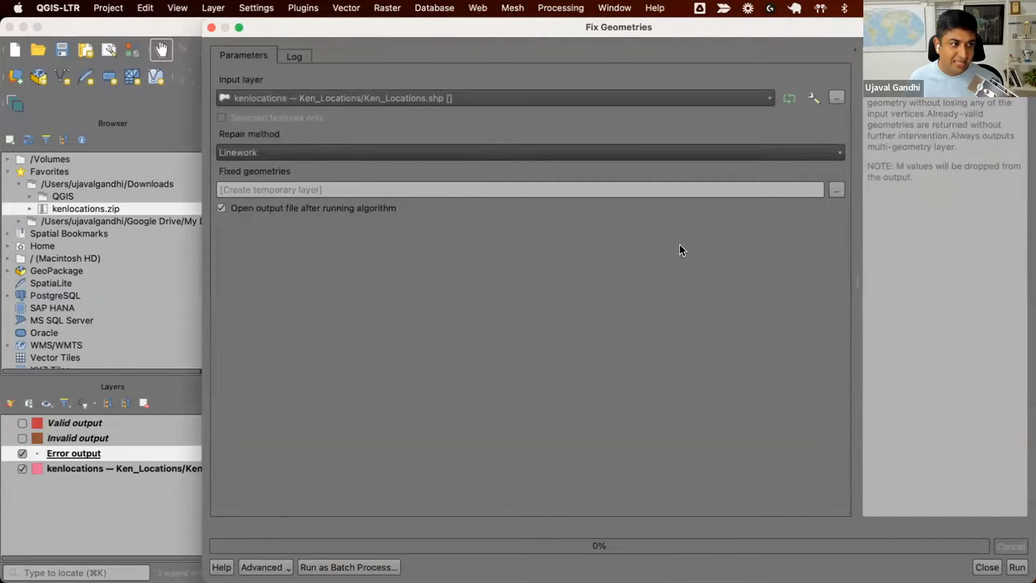
# - Save the repaired output as admin4_kenya_fixed_geometries.shp and run the repair
pyautogui.click(836, 189)
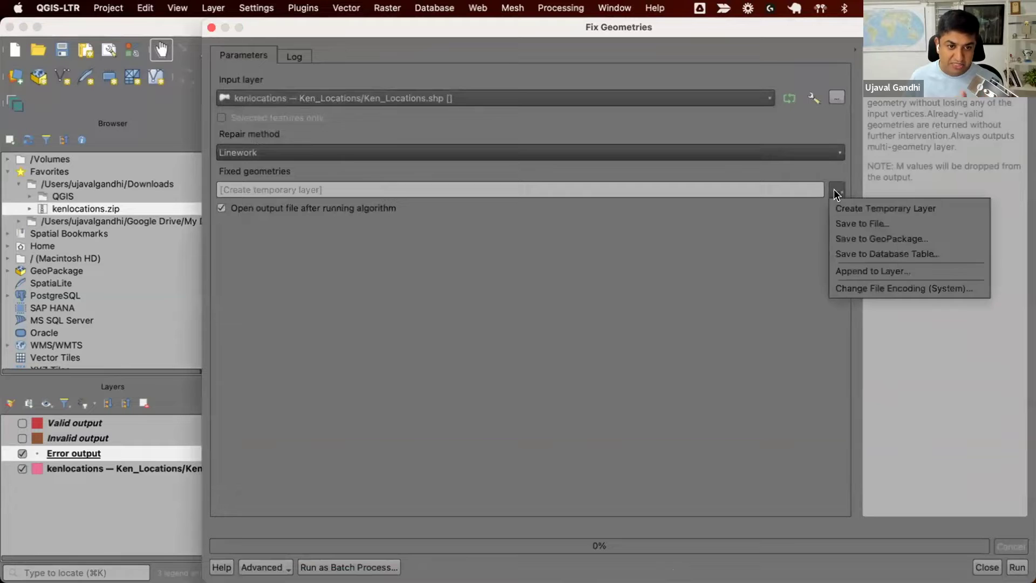
pyautogui.click(844, 226)
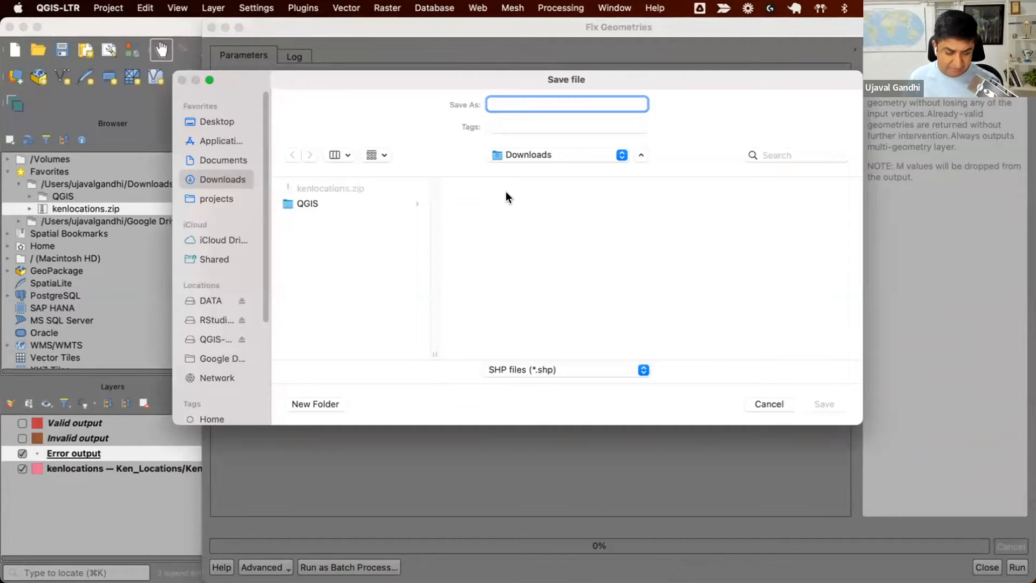
pyautogui.write('ken')
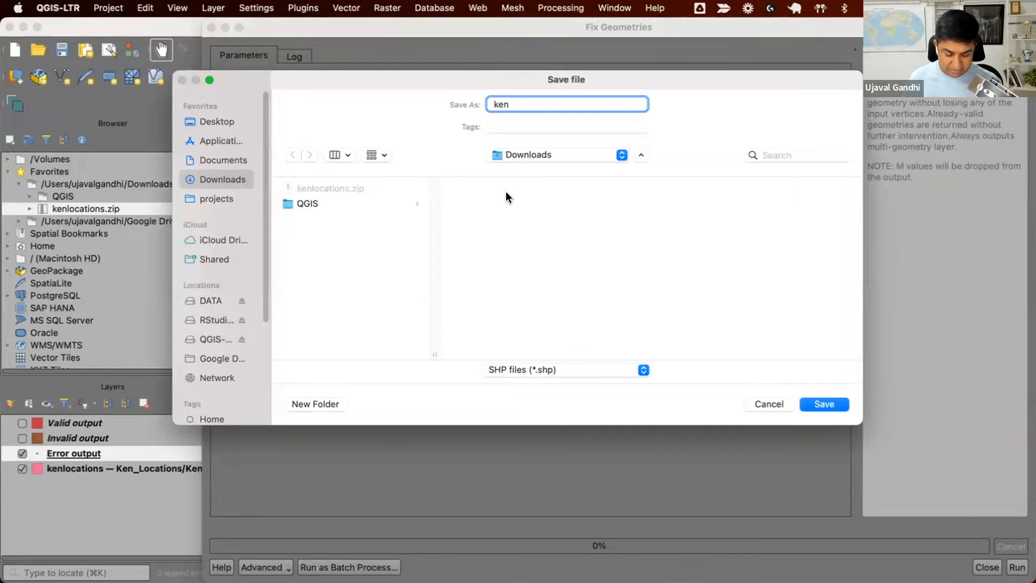
pyautogui.write('admin4_')
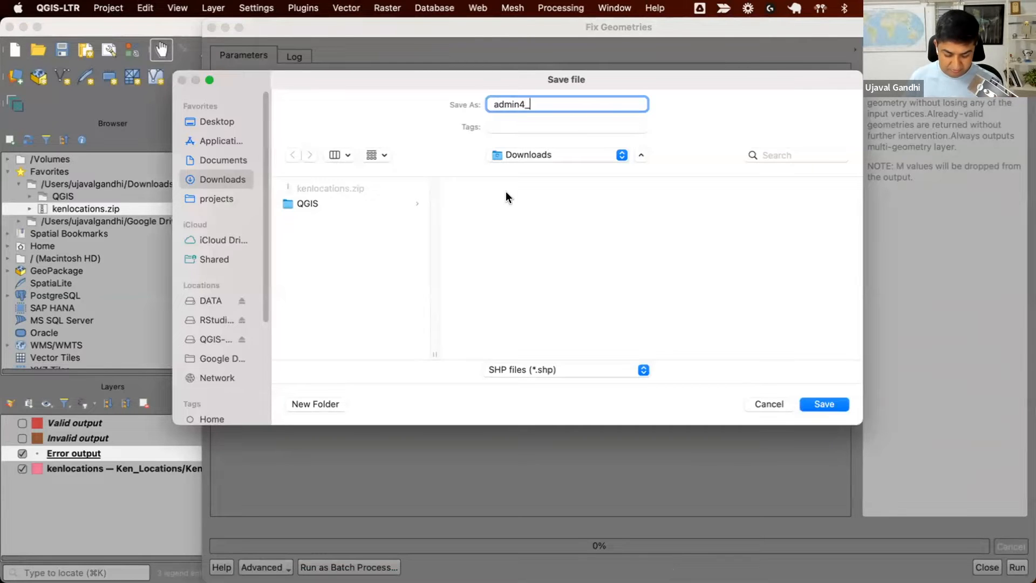
pyautogui.write('kenya_fixed_geometr')
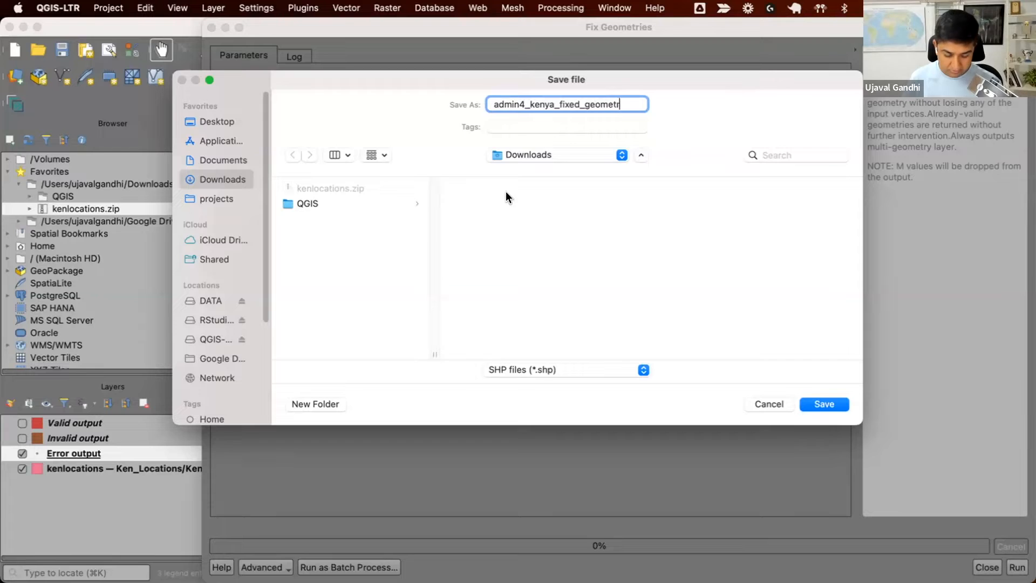
pyautogui.write('ies')
pyautogui.press('Return')
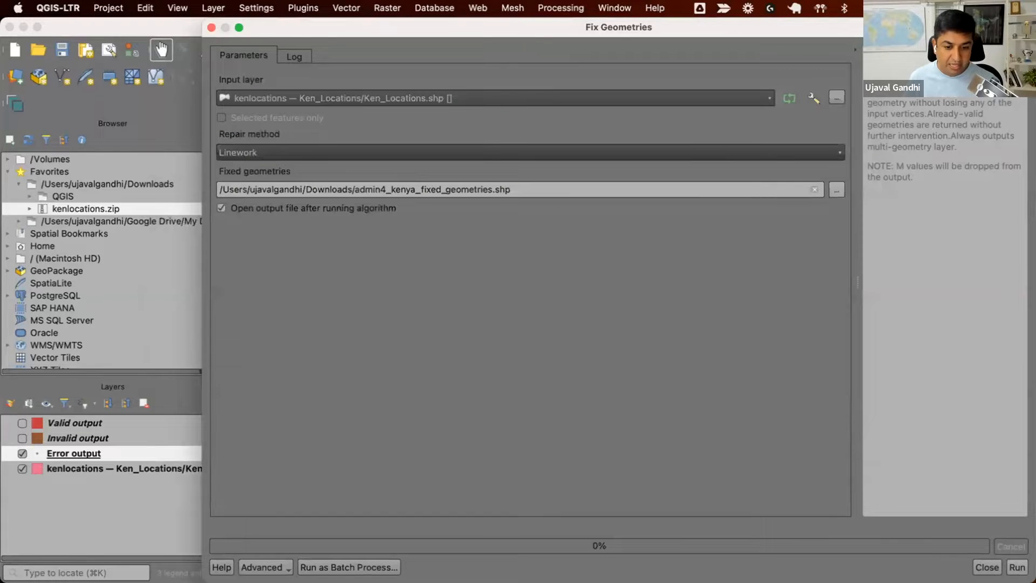
pyautogui.click(1016, 567)
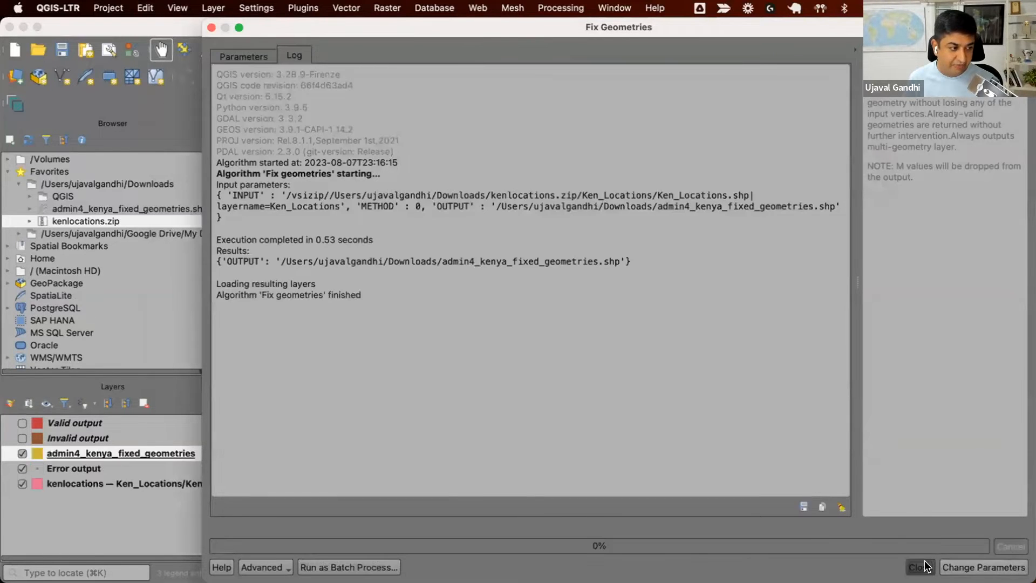
pyautogui.click(919, 567)
# - Hide kenlocations and rerun Check validity on the repaired admin4_kenya_fixed_geometries layer
pyautogui.click(22, 482)
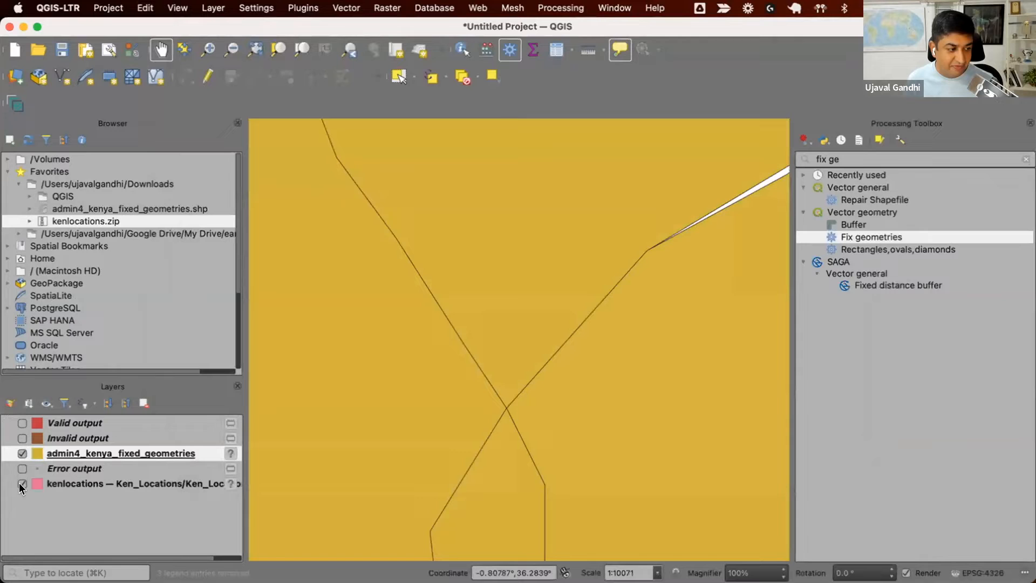
pyautogui.scroll(-3, 377, 421)
pyautogui.scroll(-3, 378, 421)
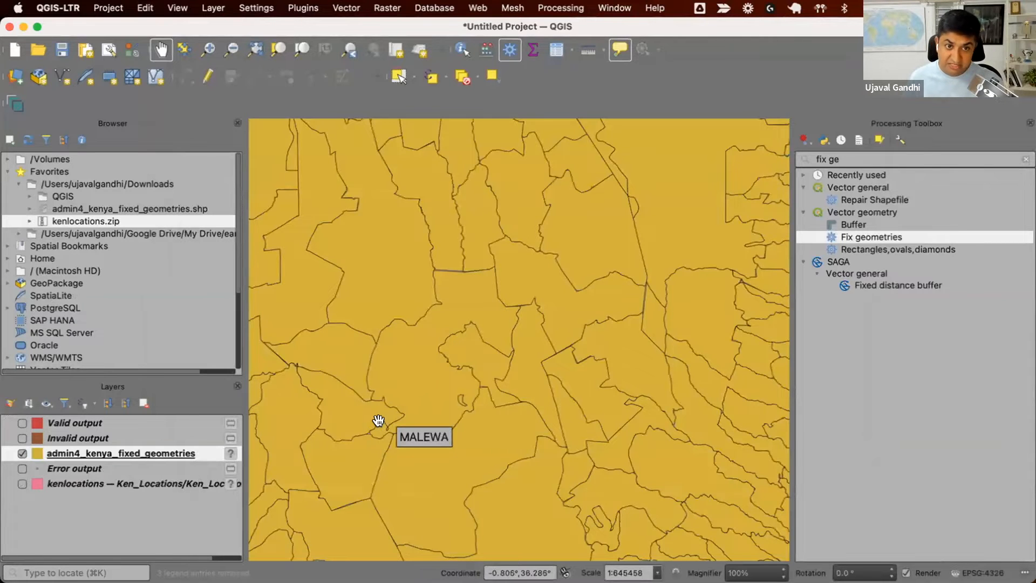
pyautogui.scroll(2, 379, 421)
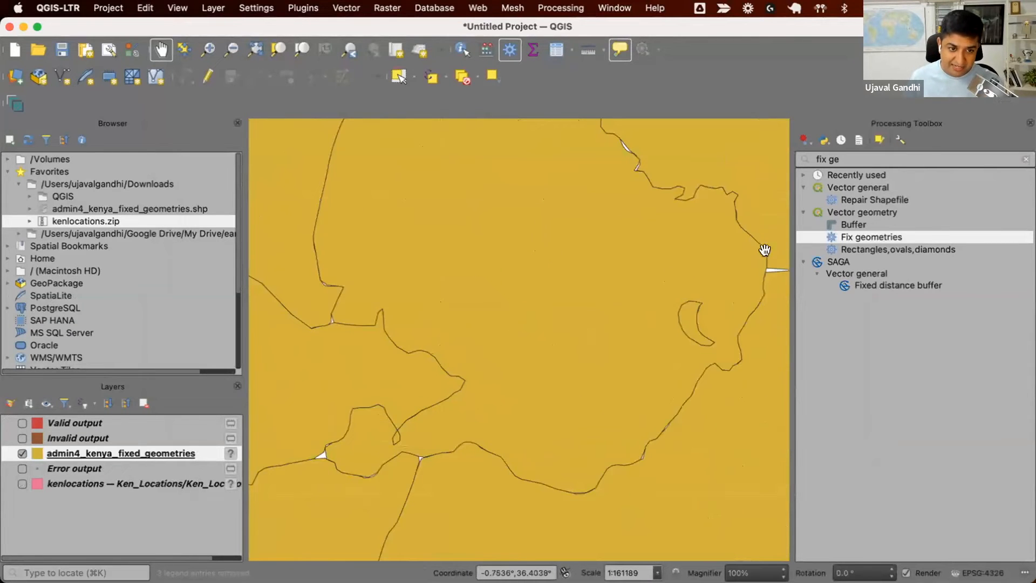
pyautogui.click(902, 163)
pyautogui.press('BackSpace')
pyautogui.press('BackSpace')
pyautogui.press('BackSpace')
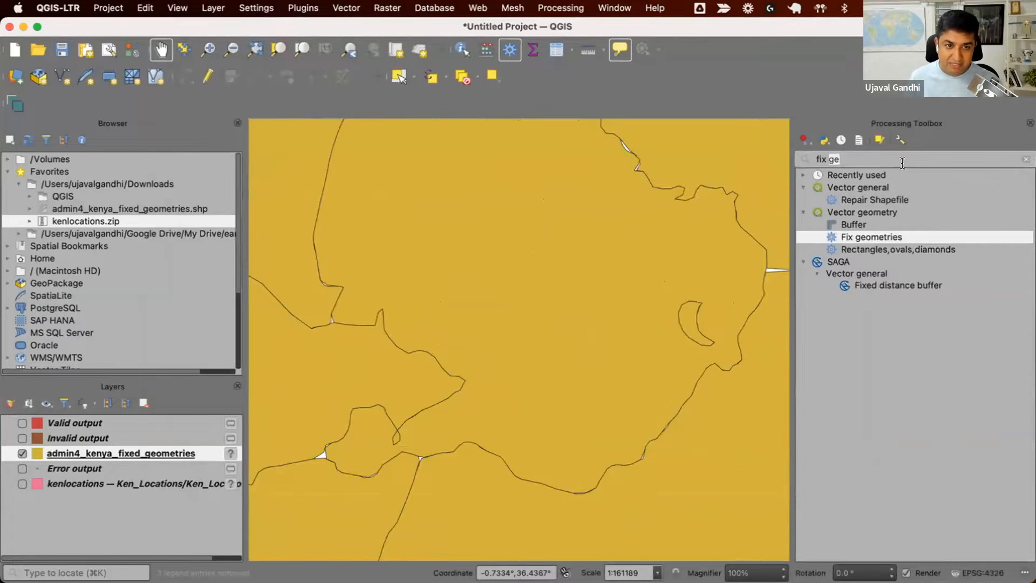
pyautogui.press('BackSpace')
pyautogui.press('BackSpace')
pyautogui.press('BackSpace')
pyautogui.write('check')
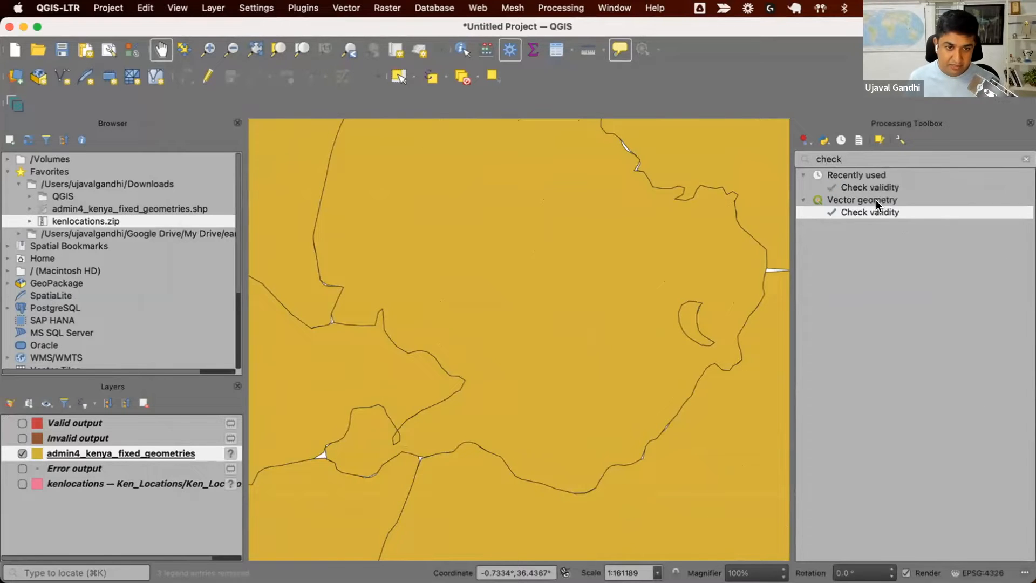
pyautogui.doubleClick(870, 187)
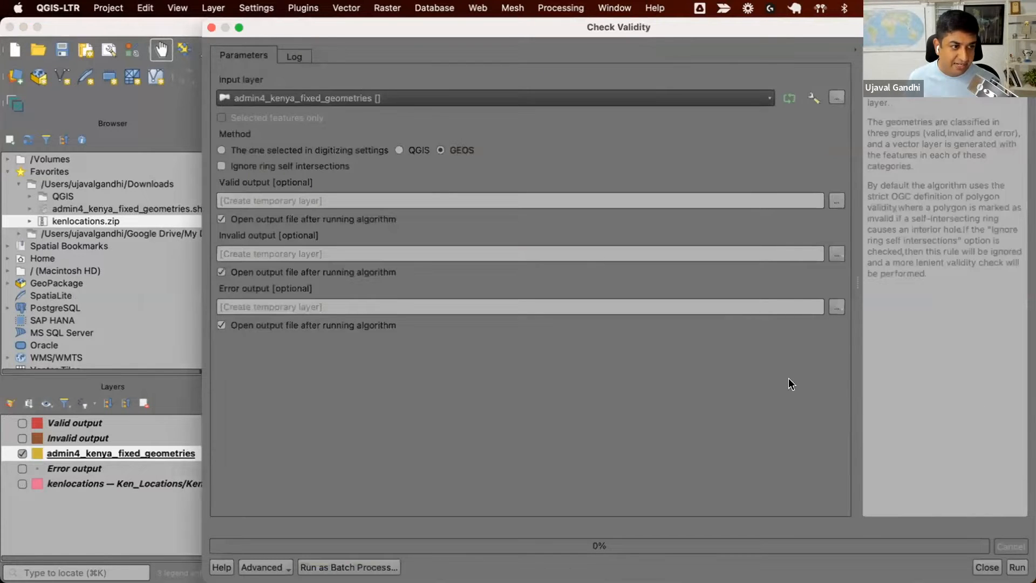
pyautogui.click(1016, 566)
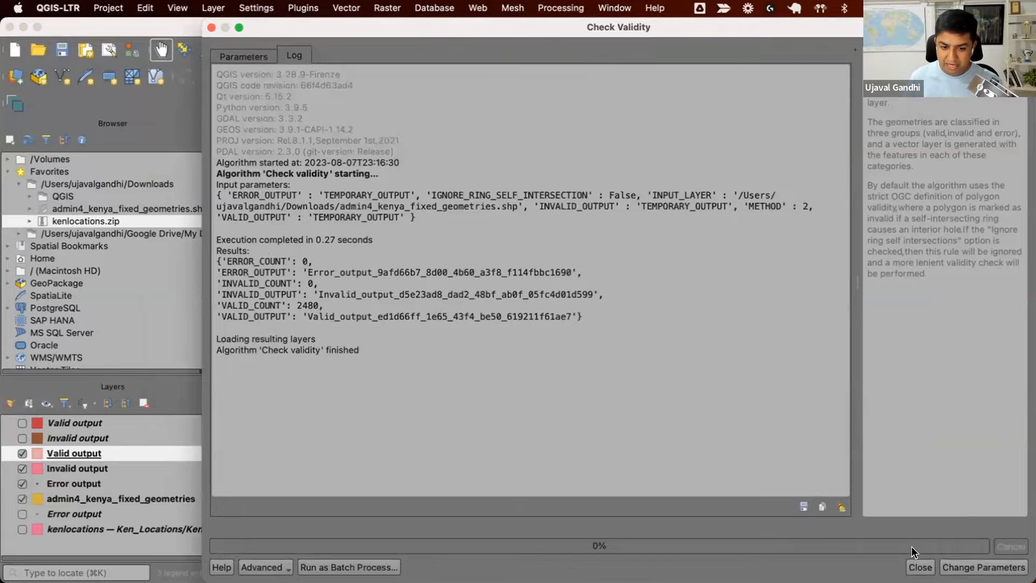
pyautogui.click(919, 566)
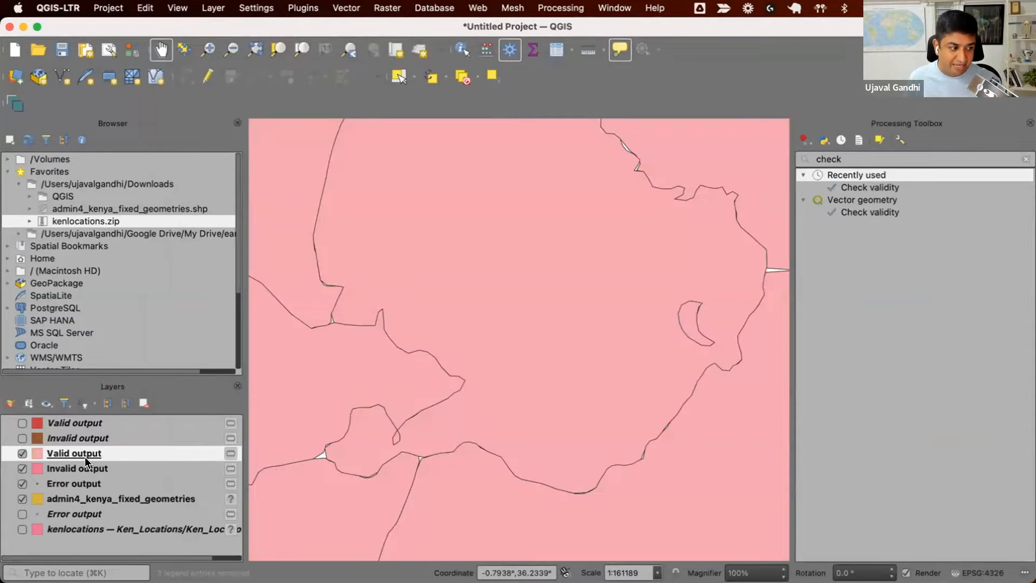
# - Select the five Valid/Invalid/Error output layers and choose Remove Layer
pyautogui.click(87, 492)
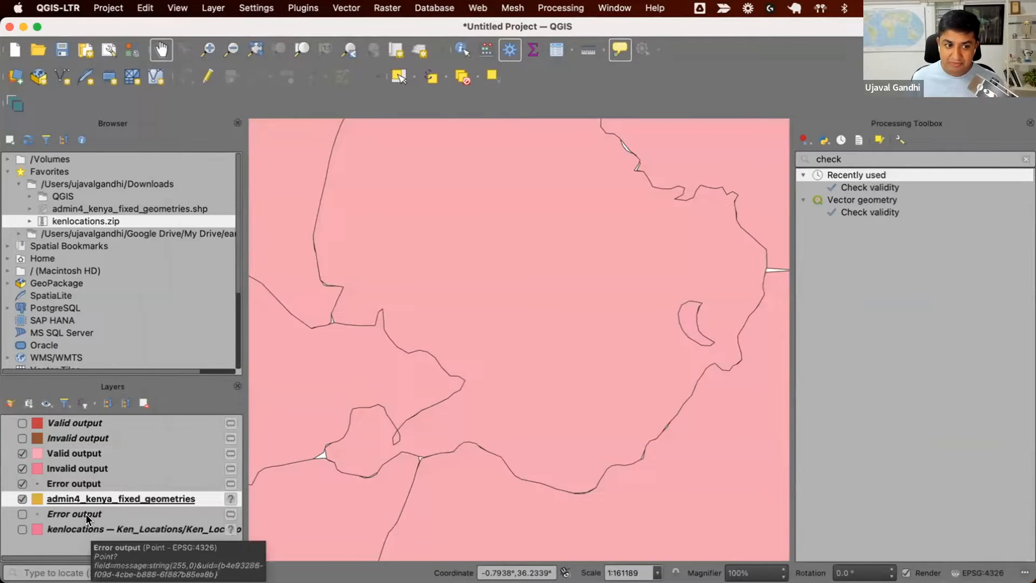
pyautogui.scroll(-2, 389, 416)
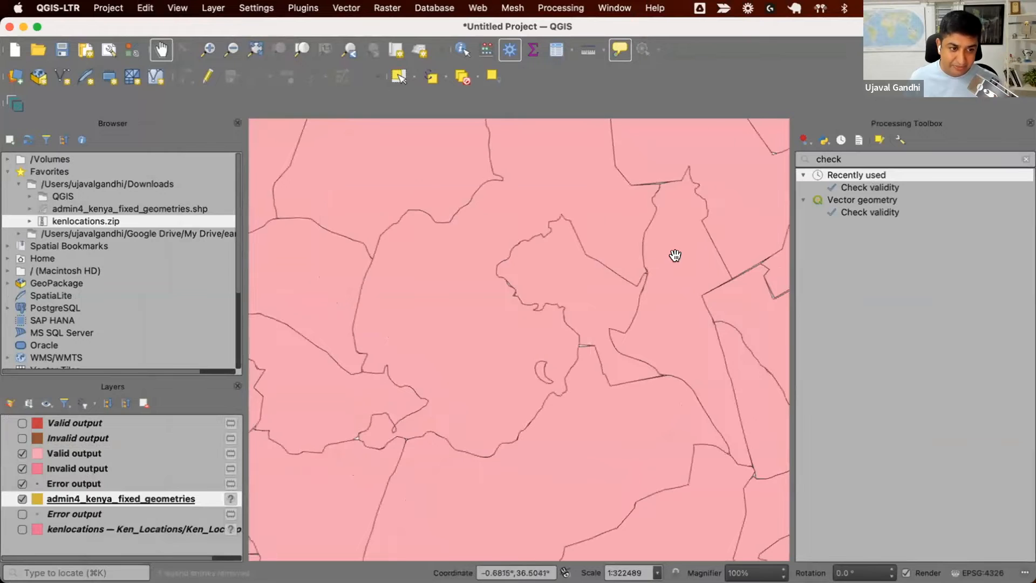
pyautogui.scroll(4, 665, 259)
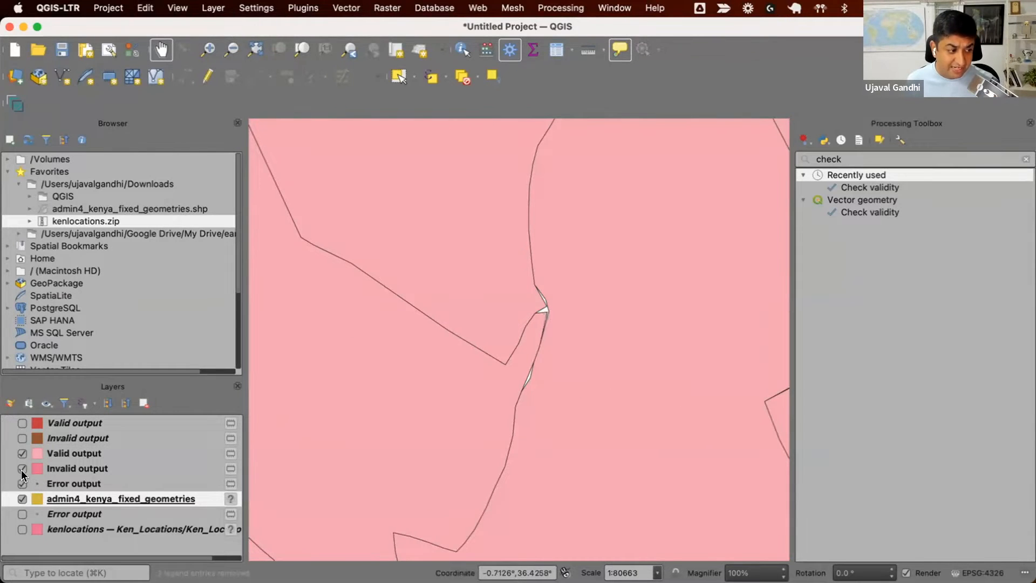
pyautogui.click(36, 479)
pyautogui.click(65, 424)
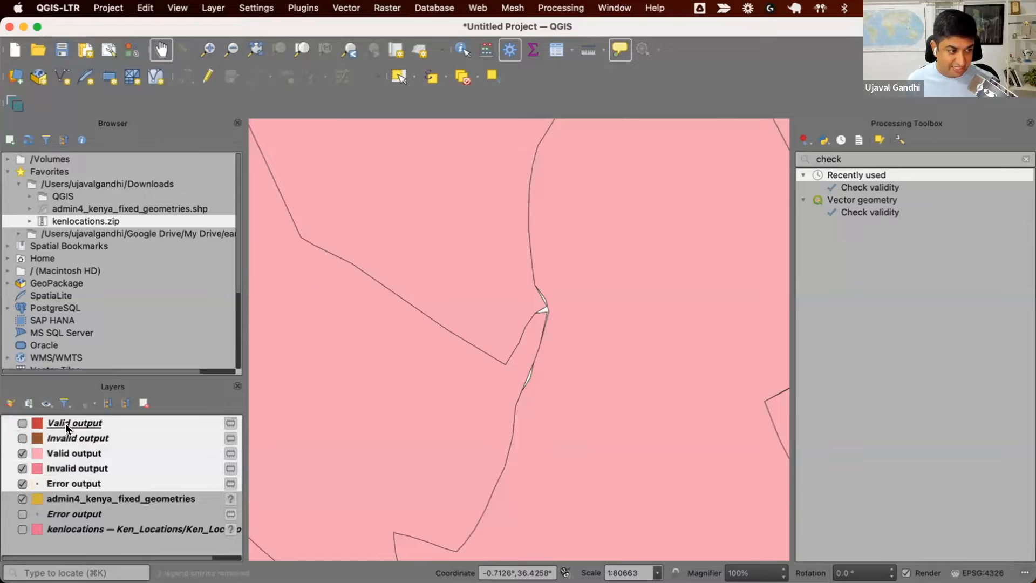
pyautogui.rightClick(66, 423)
pyautogui.click(119, 194)
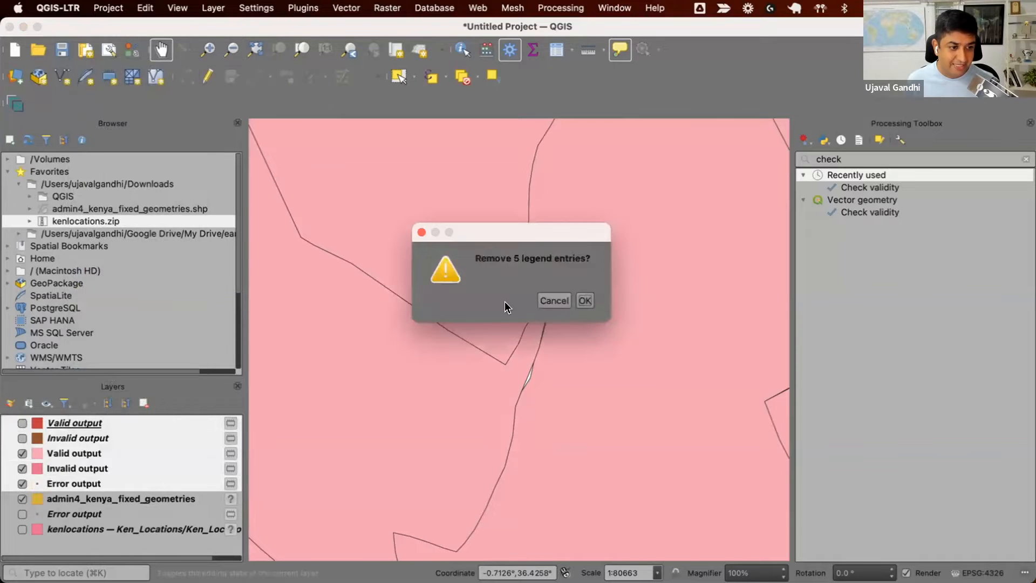
# - Confirm removing the five output layers and select admin4_kenya_fixed_geometries
pyautogui.click(579, 300)
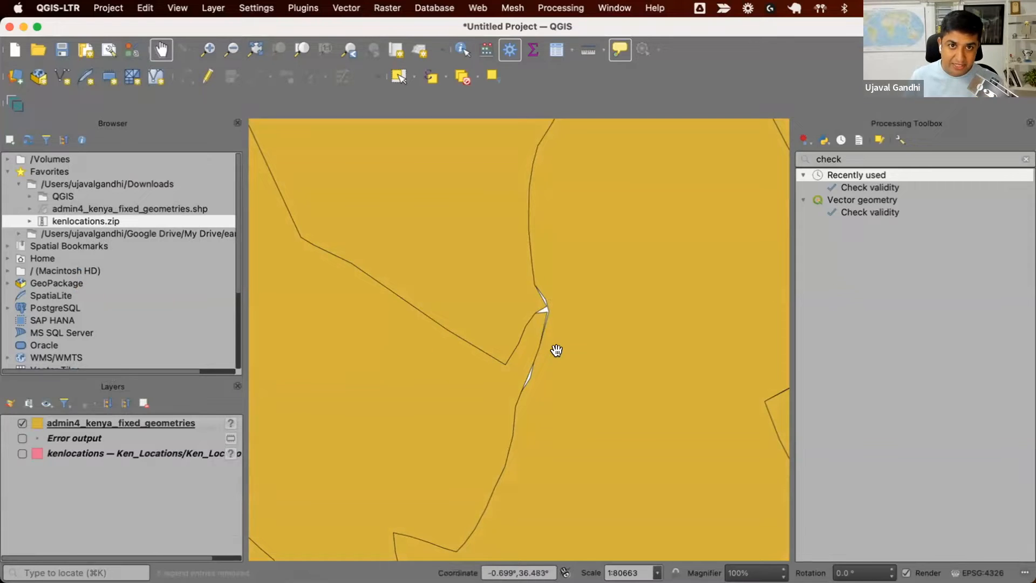
pyautogui.moveTo(556, 350)
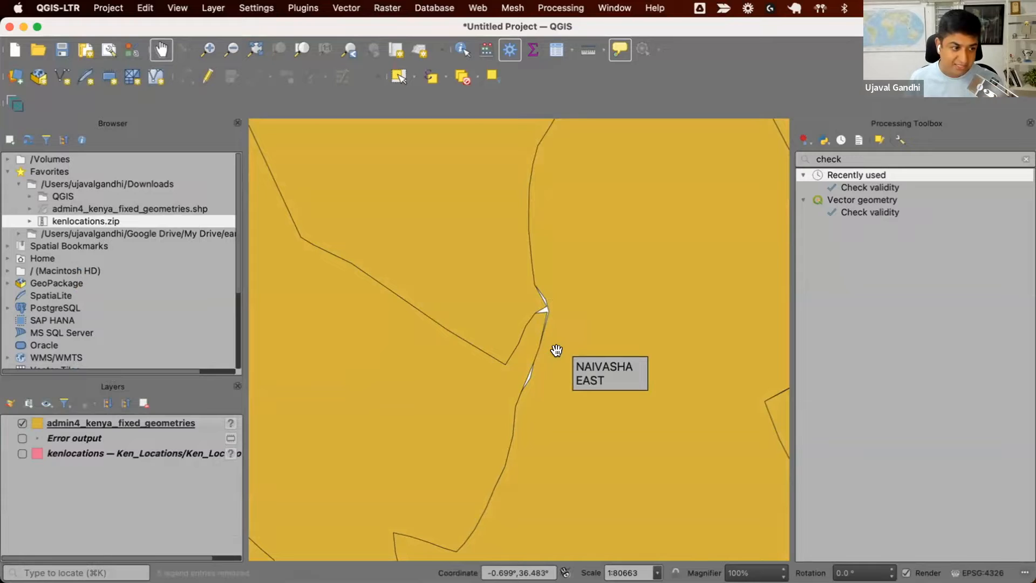
pyautogui.click(104, 423)
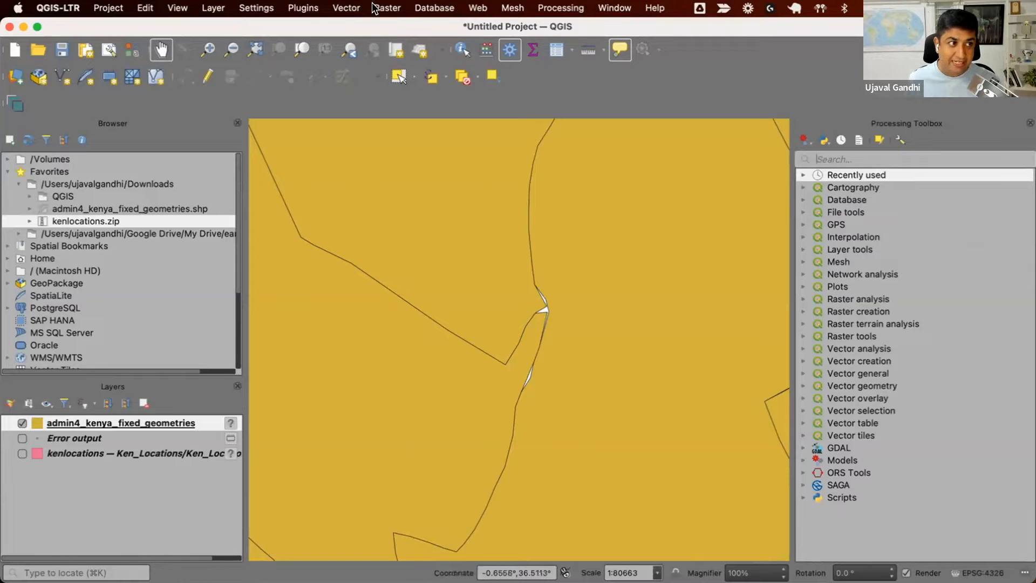
# - Confirm in the Plugin Manager that Topology Checker is installed and enabled
pyautogui.click(312, 10)
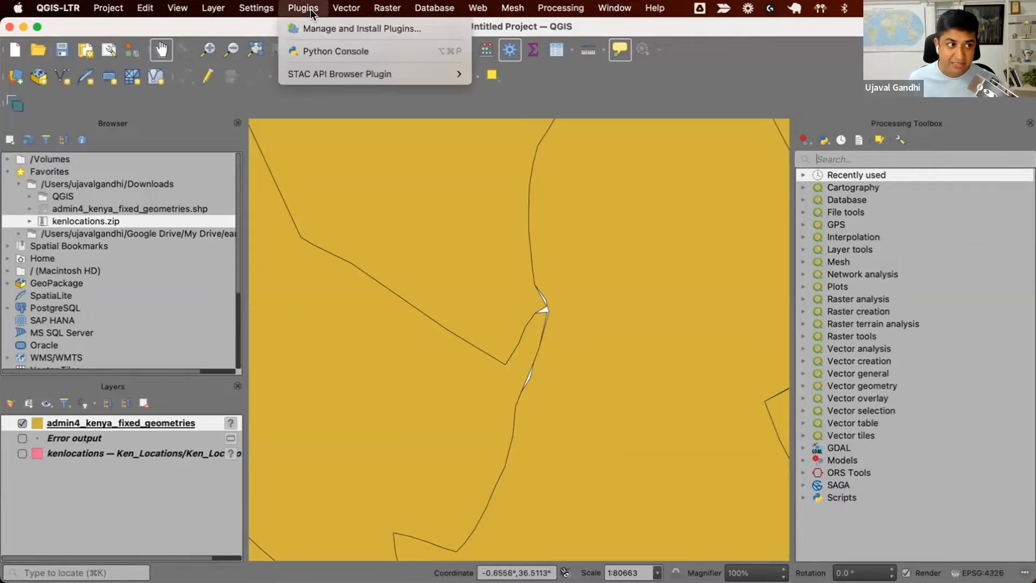
pyautogui.click(314, 32)
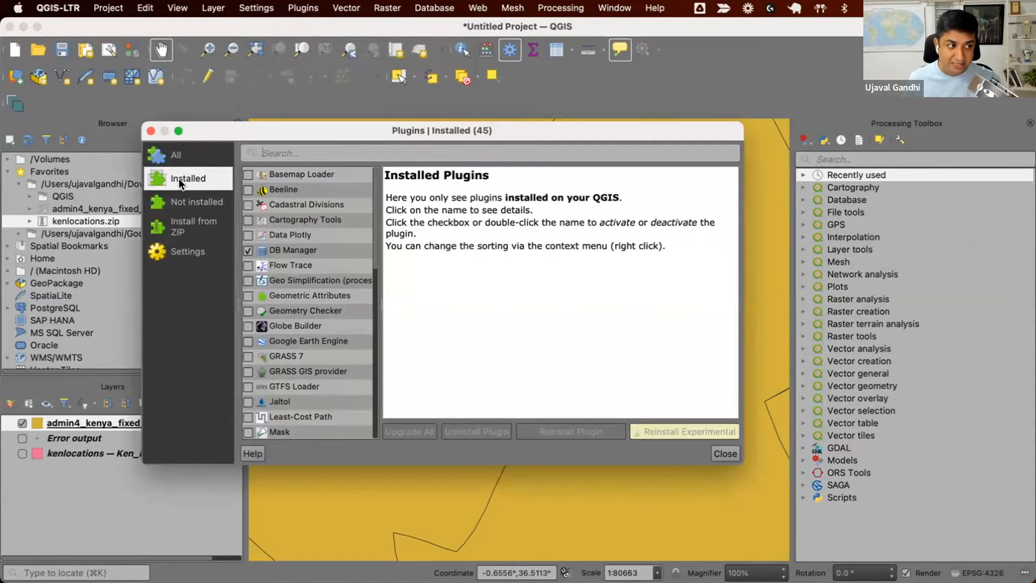
pyautogui.click(263, 152)
pyautogui.write('lo')
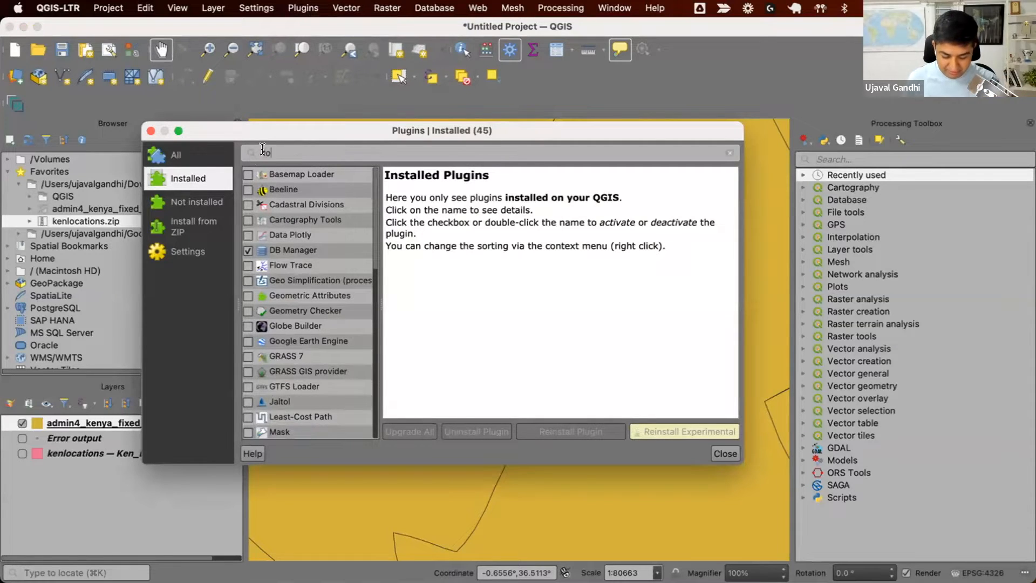
pyautogui.write('po')
pyautogui.click(302, 218)
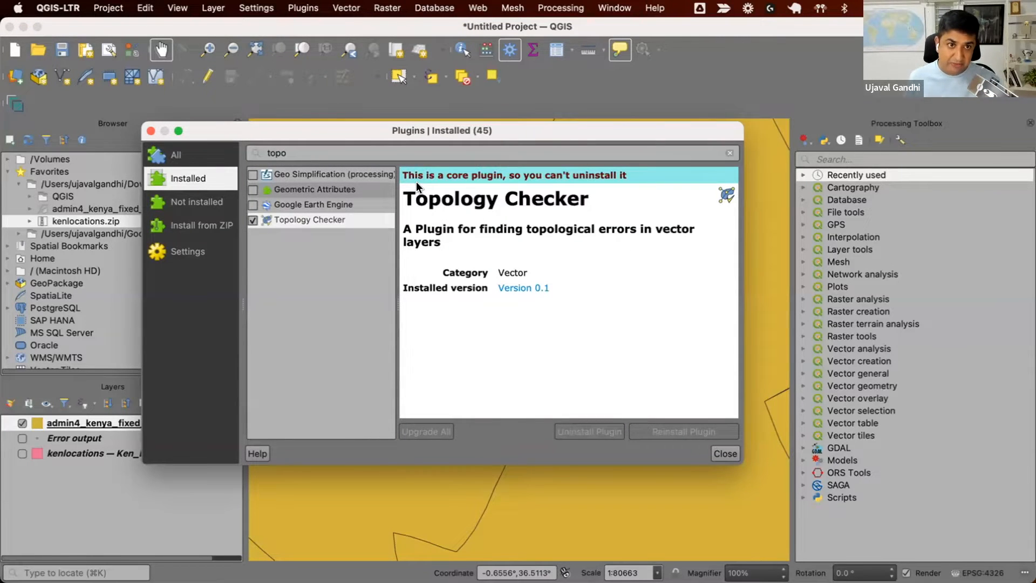
pyautogui.click(710, 448)
# - Open the Topology Checker panel from the Vector menu
pyautogui.click(353, 10)
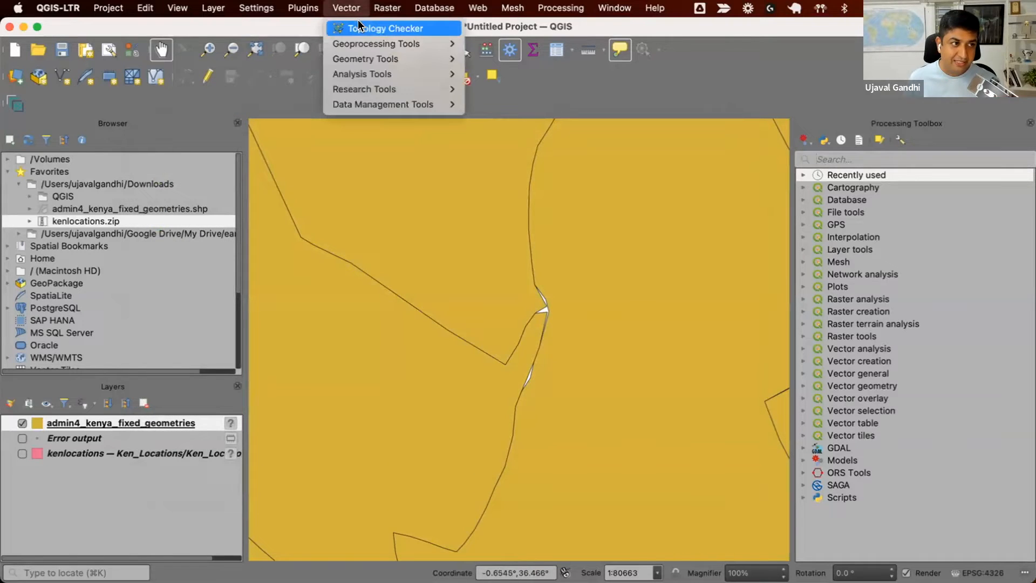
pyautogui.click(359, 27)
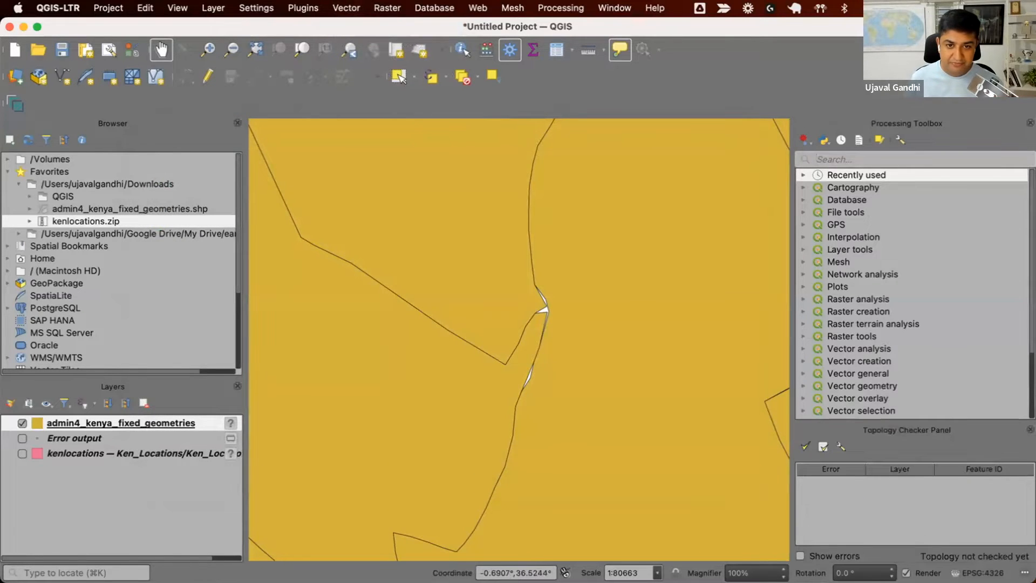
# - Close the Processing Toolbox and preview Topology Rule Settings for admin4_kenya_fixed_geometries without adding a rule
pyautogui.click(1030, 123)
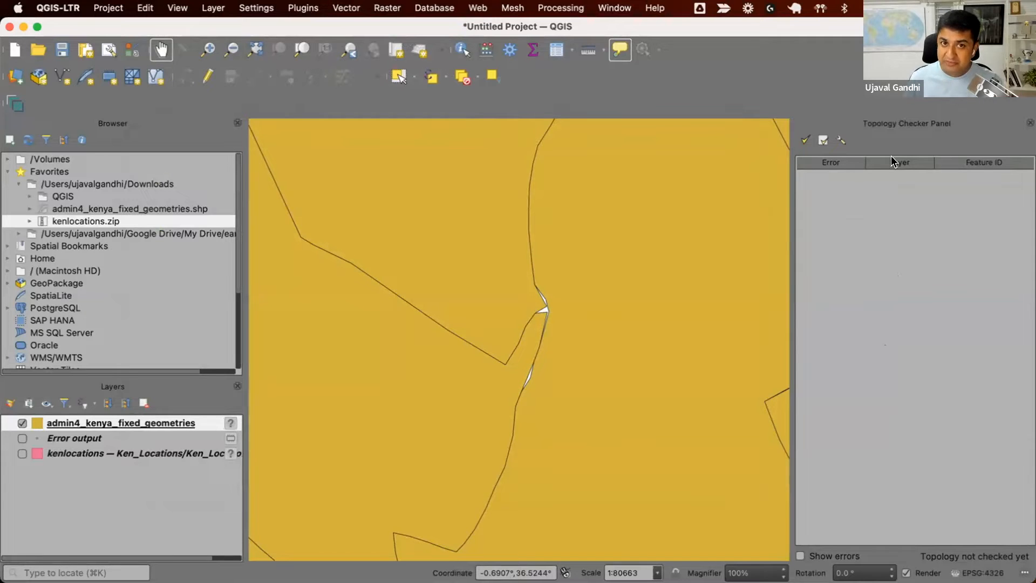
pyautogui.click(842, 144)
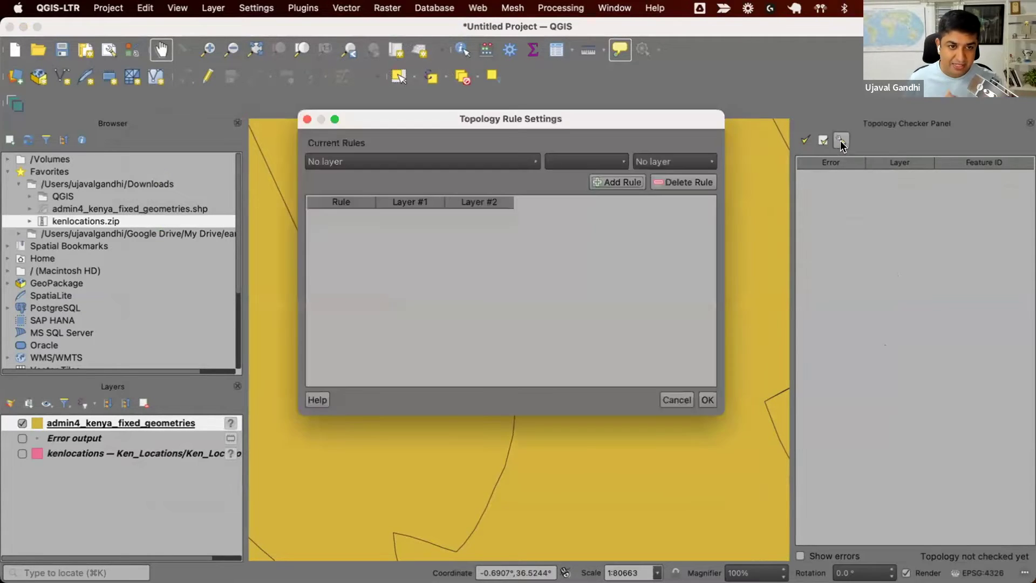
pyautogui.click(524, 163)
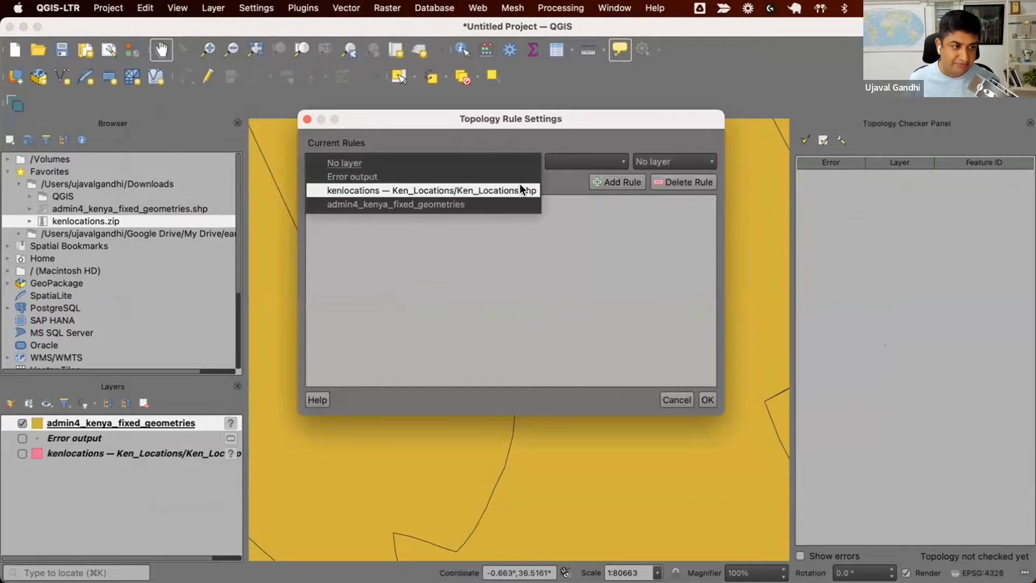
pyautogui.click(516, 202)
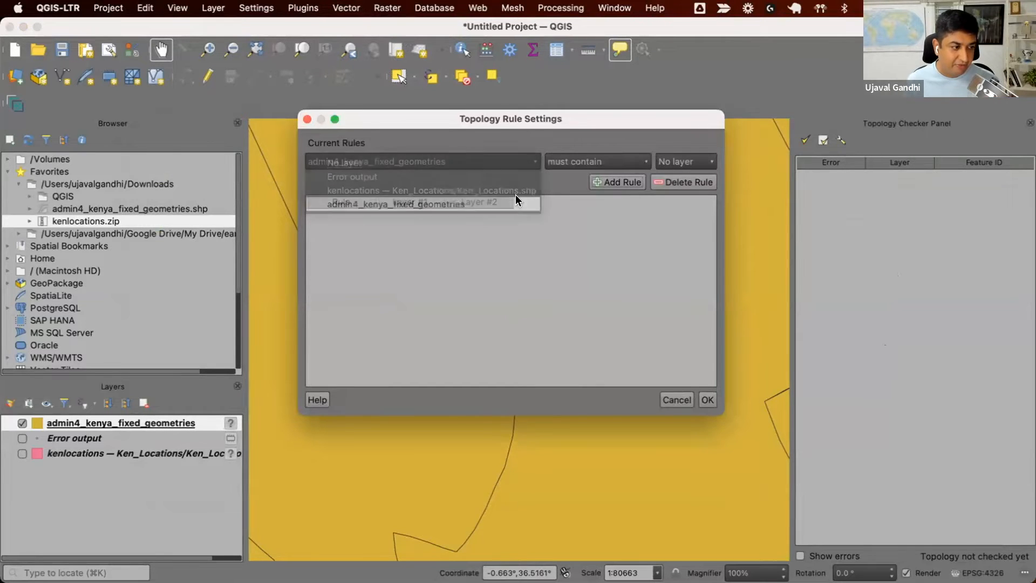
pyautogui.press('Escape')
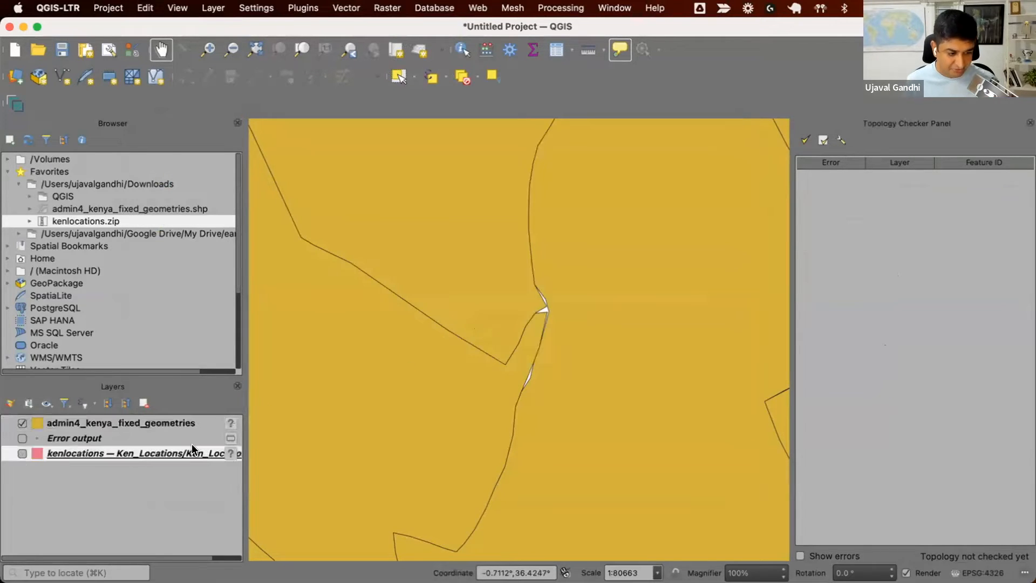
# - Remove the Error output and kenlocations layers, leaving only the Kenya boundaries
pyautogui.rightClick(193, 437)
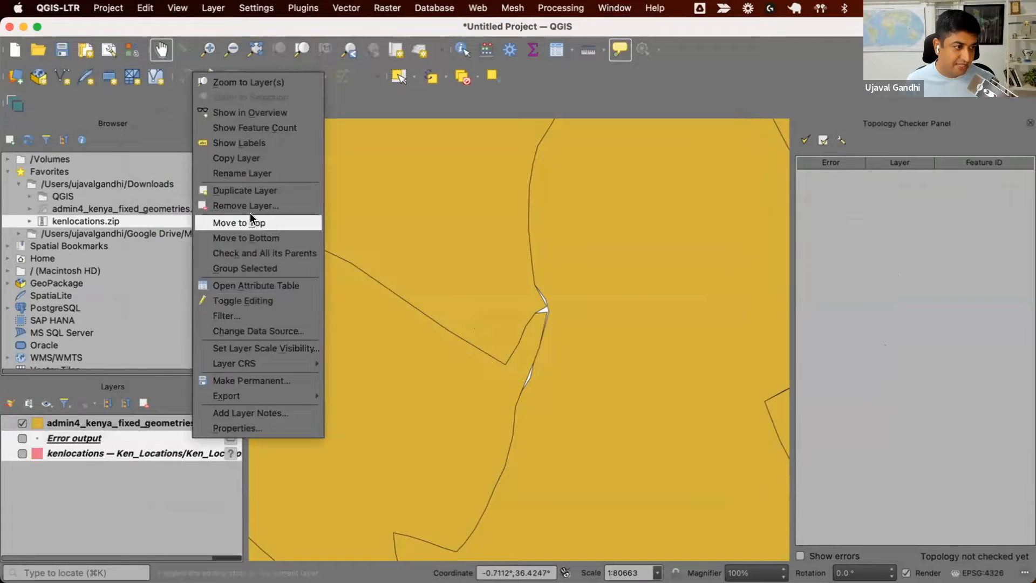
pyautogui.click(245, 206)
pyautogui.click(583, 301)
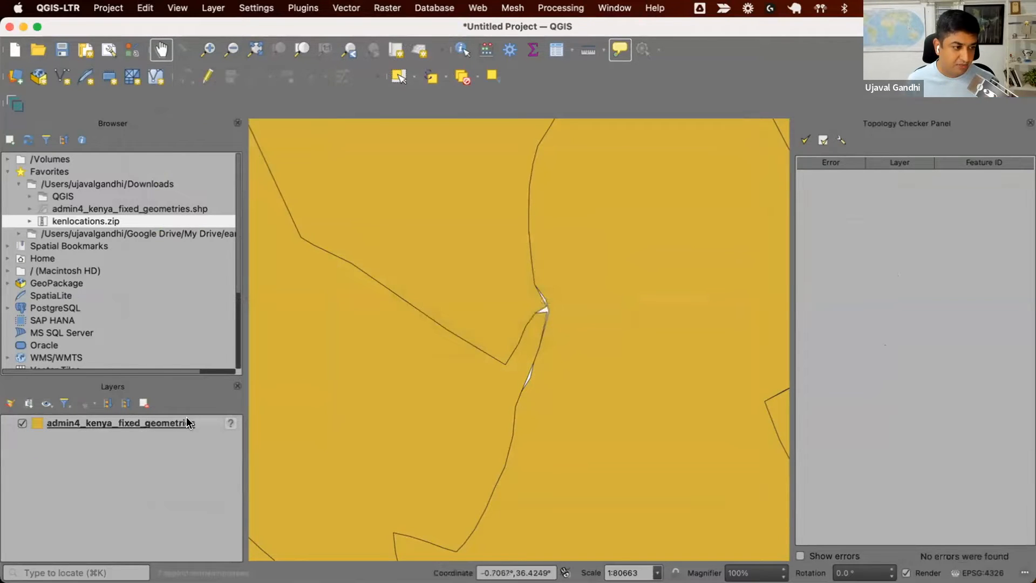
# - Zoom to the full layer and add a 'must not have duplicates' rule for admin4_kenya_fixed_geometries
pyautogui.rightClick(188, 423)
pyautogui.click(245, 131)
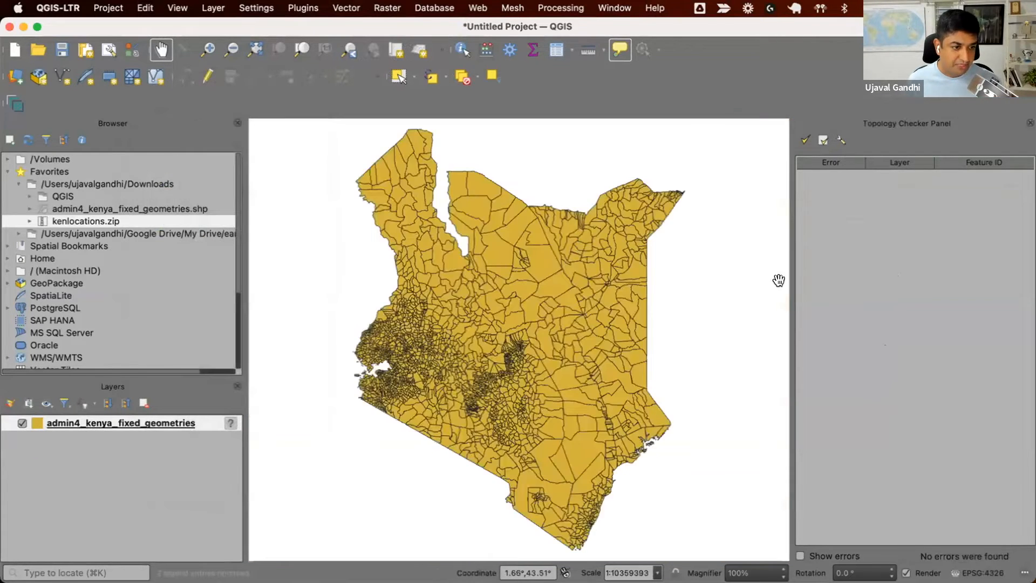
pyautogui.click(842, 140)
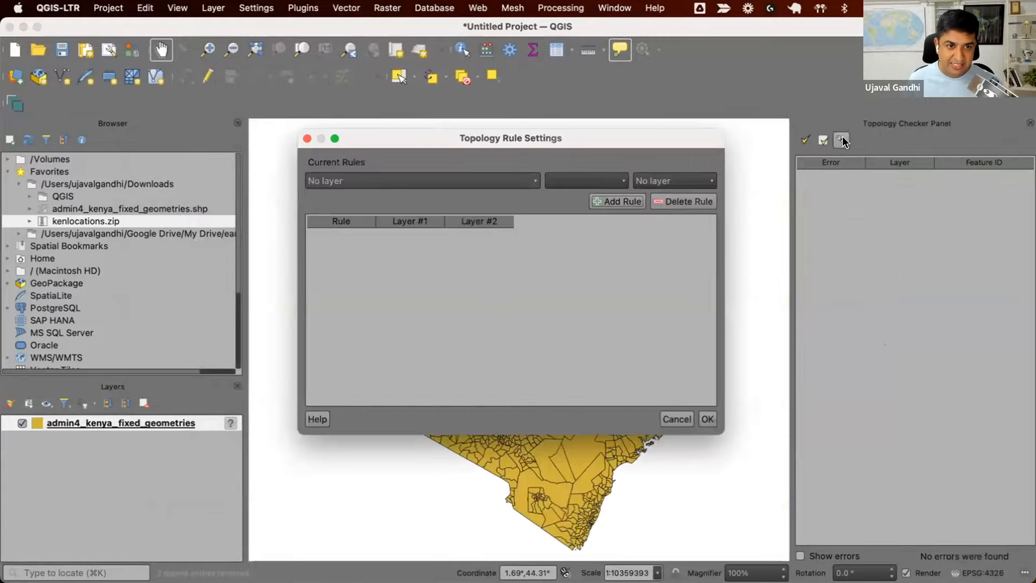
pyautogui.click(513, 180)
pyautogui.click(482, 195)
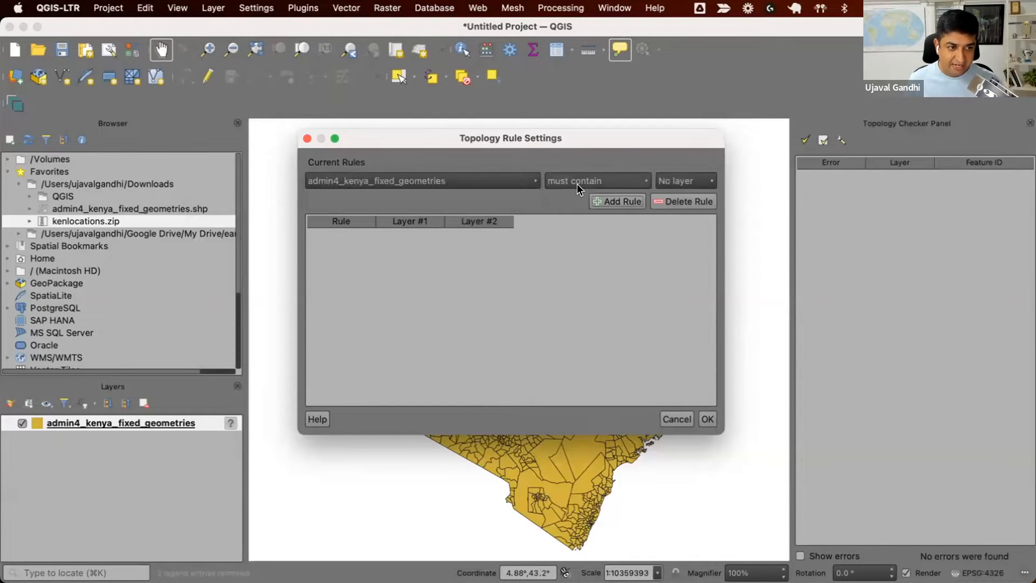
pyautogui.click(578, 182)
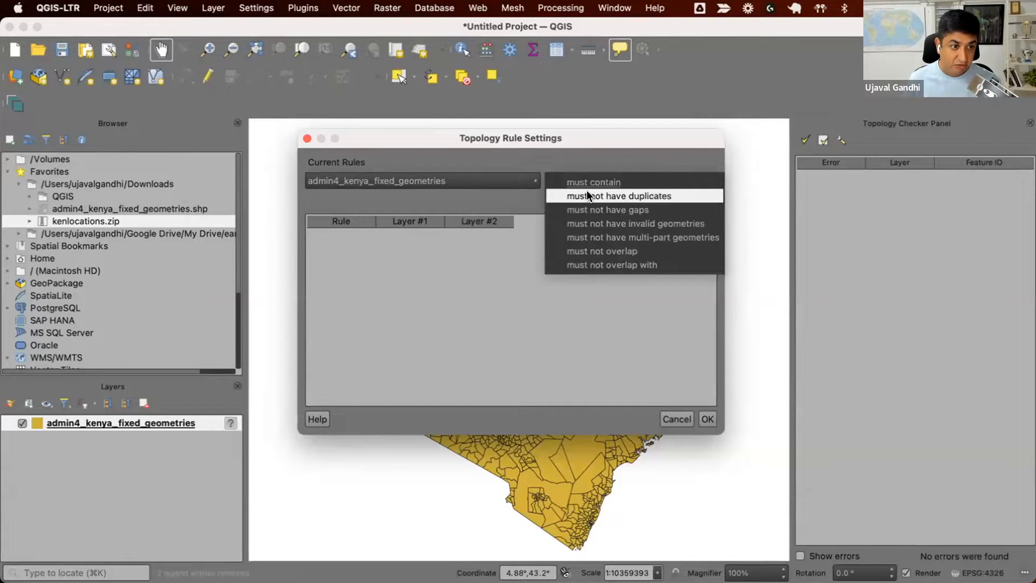
pyautogui.click(588, 196)
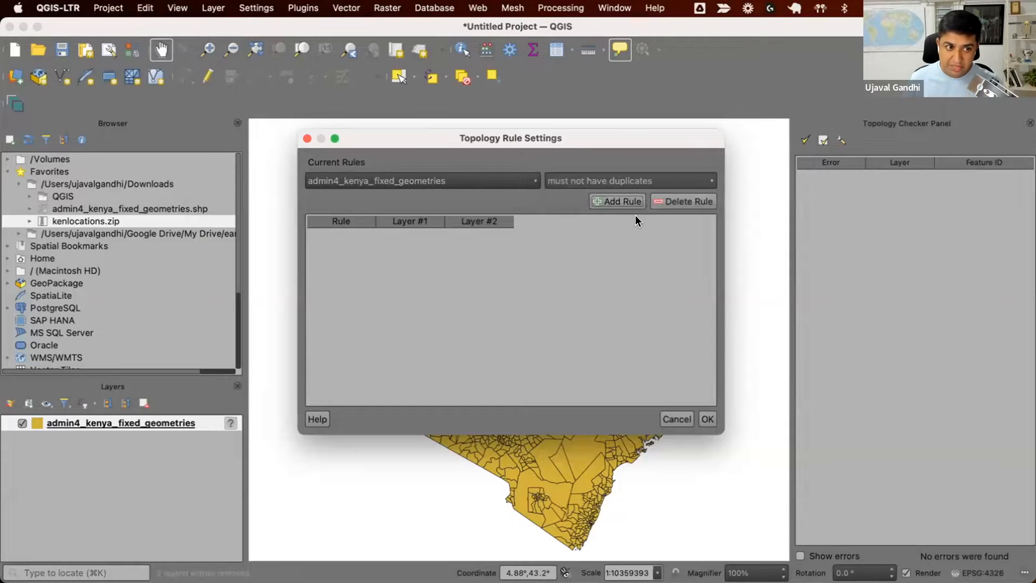
pyautogui.click(619, 202)
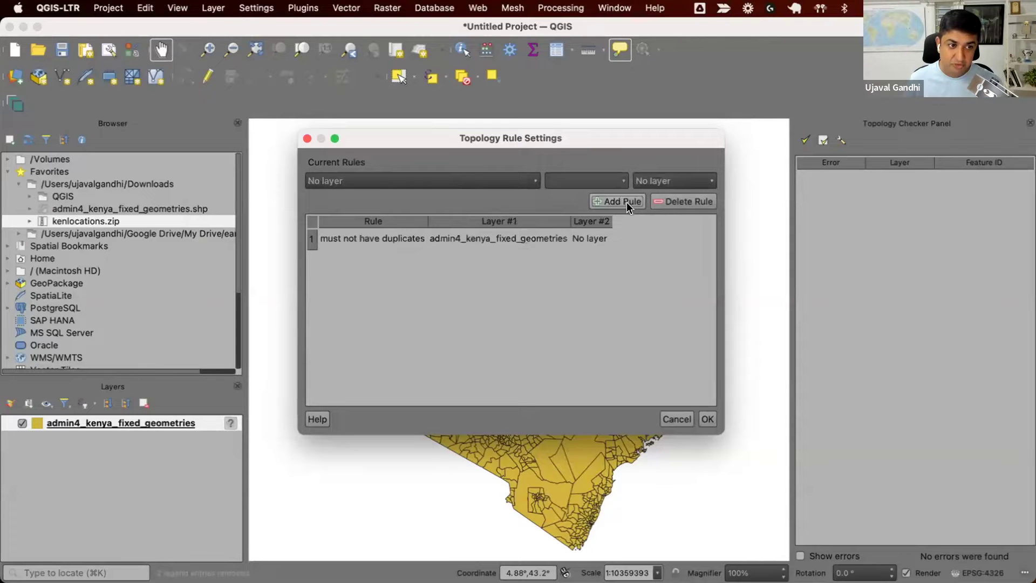
# - Add 'must not overlap' and 'must not have gaps' rules for the layer and confirm the rule set
pyautogui.click(451, 179)
pyautogui.click(451, 195)
pyautogui.click(591, 182)
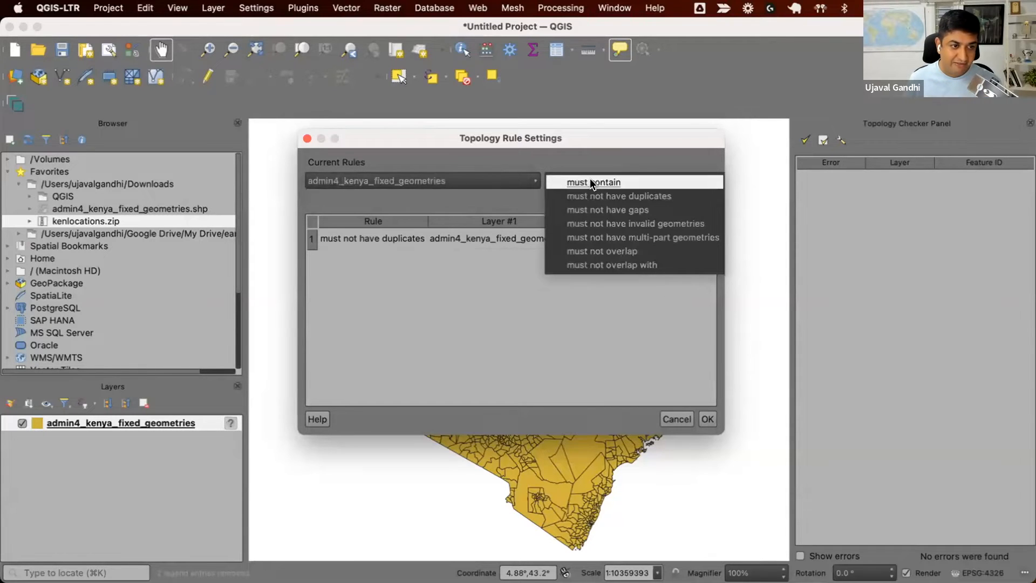
pyautogui.click(625, 252)
pyautogui.click(631, 201)
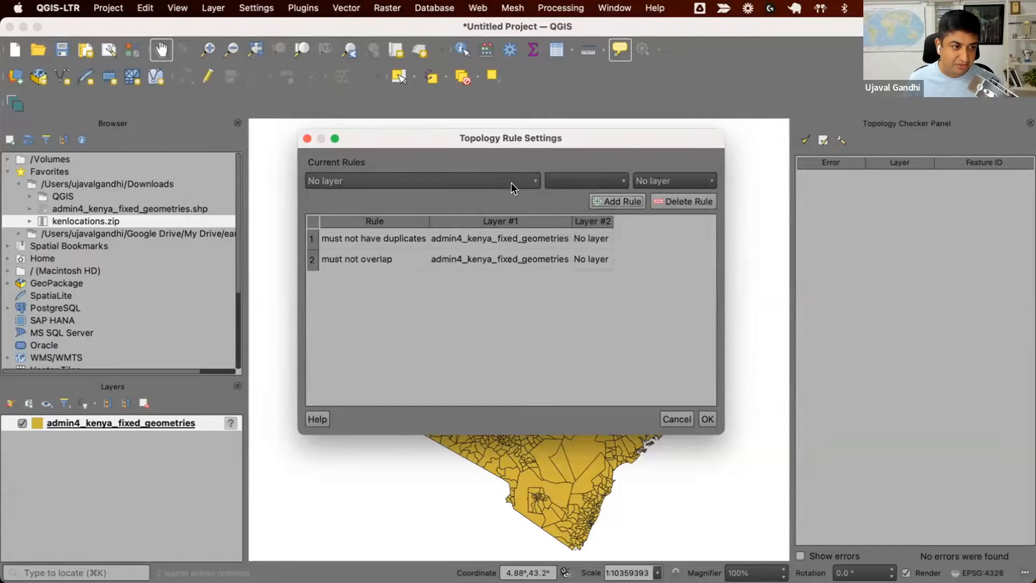
pyautogui.click(511, 183)
pyautogui.click(511, 194)
pyautogui.click(613, 180)
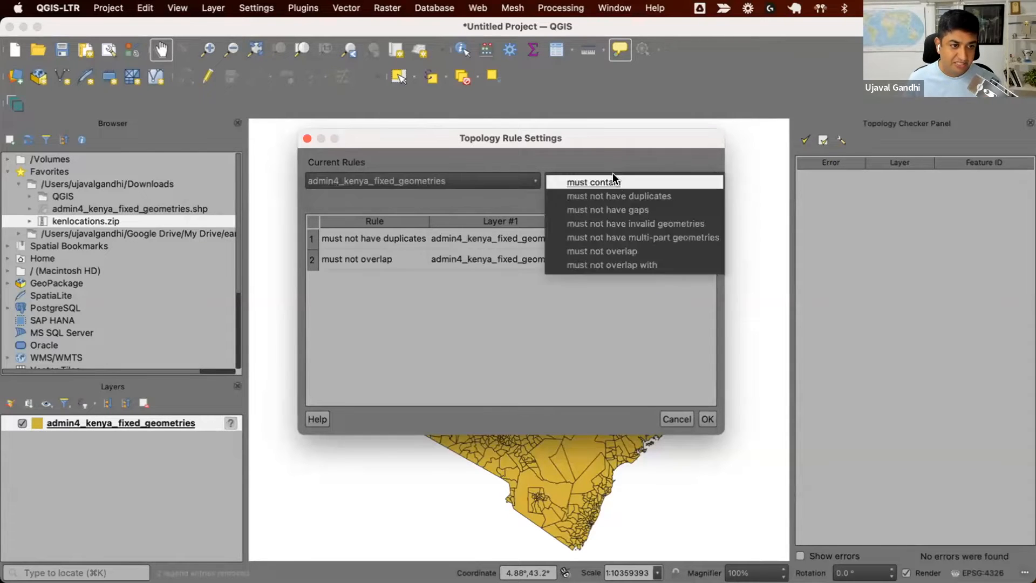
pyautogui.click(620, 210)
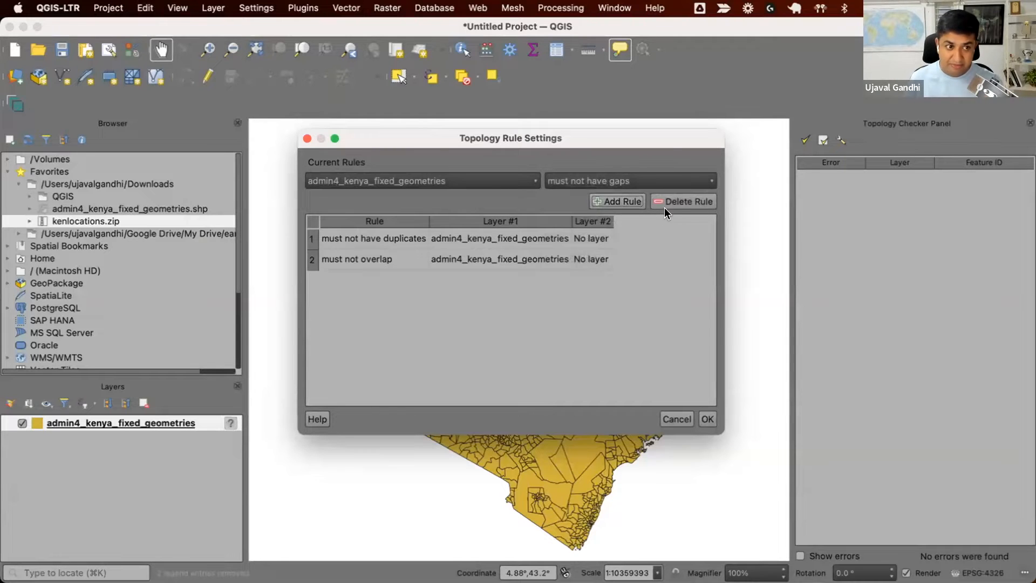
pyautogui.click(596, 201)
pyautogui.click(521, 182)
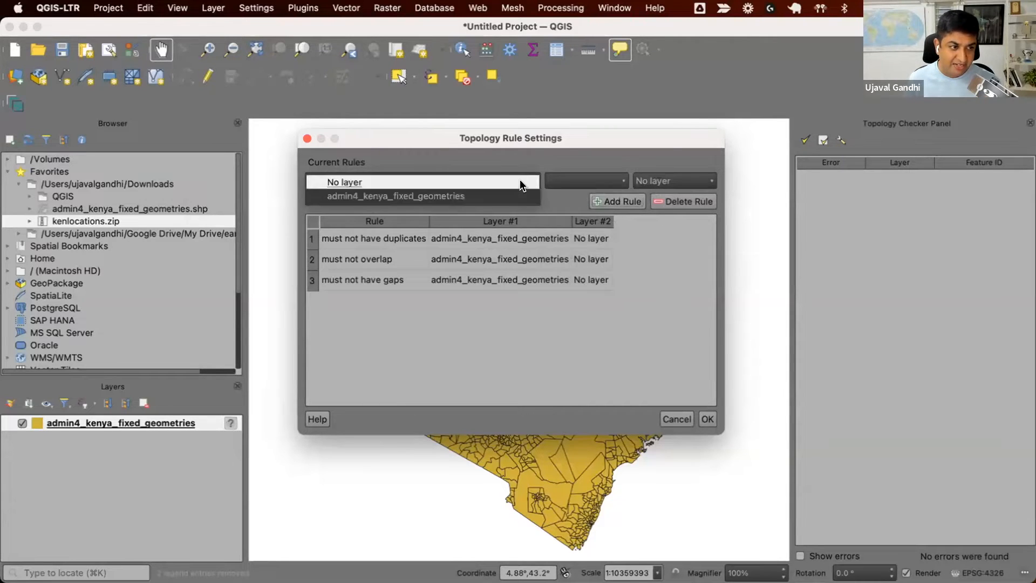
pyautogui.click(521, 183)
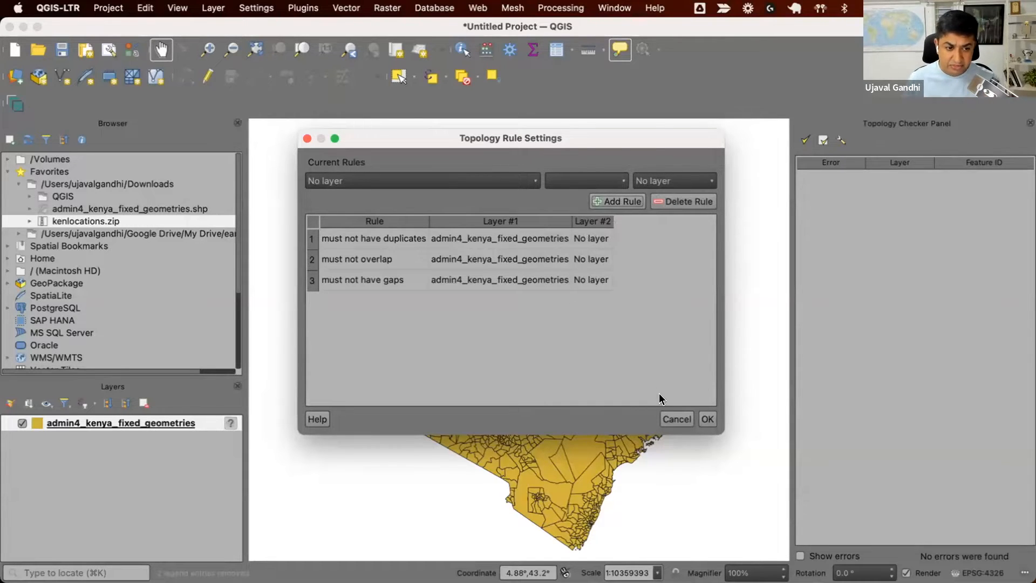
pyautogui.click(701, 419)
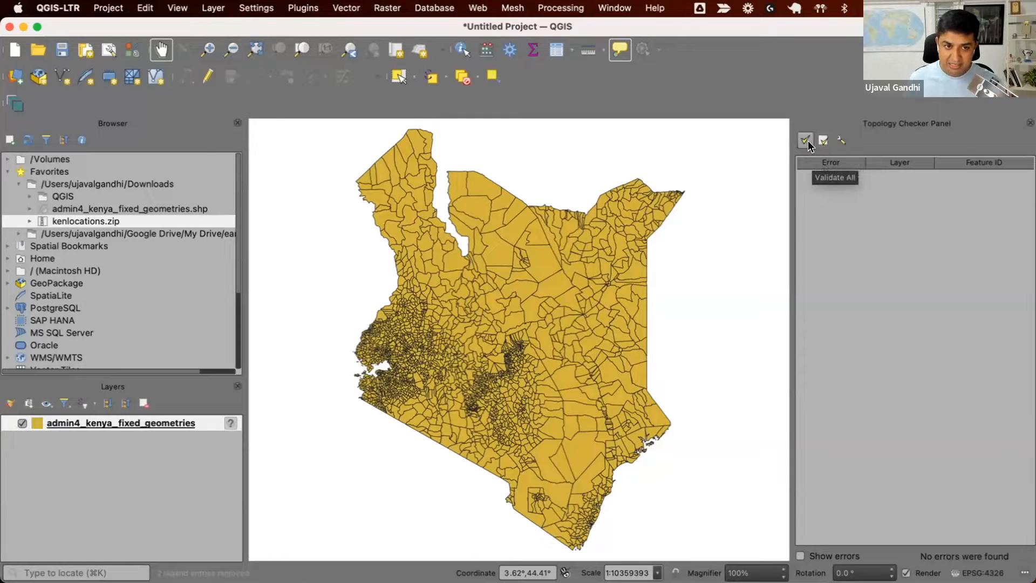
# - Validate All to find 25810 overlap and gap errors, toggling Show errors to compare boundaries
pyautogui.click(807, 142)
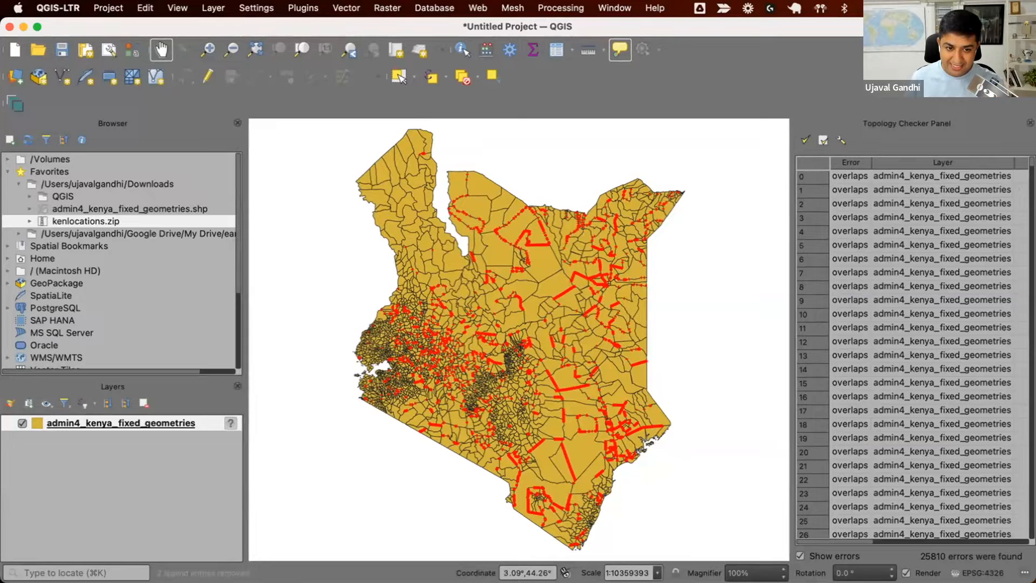
pyautogui.scroll(-20, 914, 348)
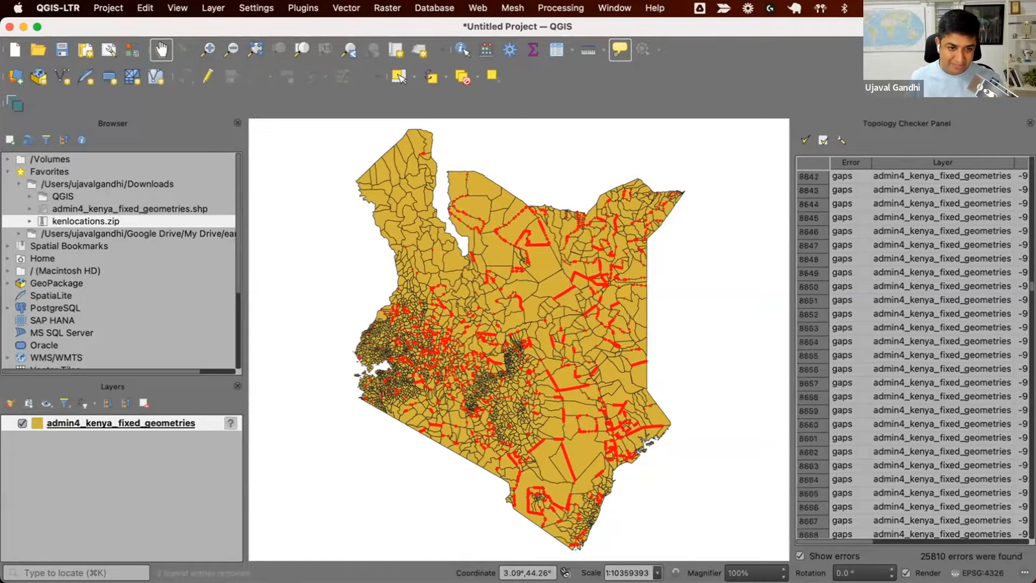
pyautogui.scroll(-20, 913, 348)
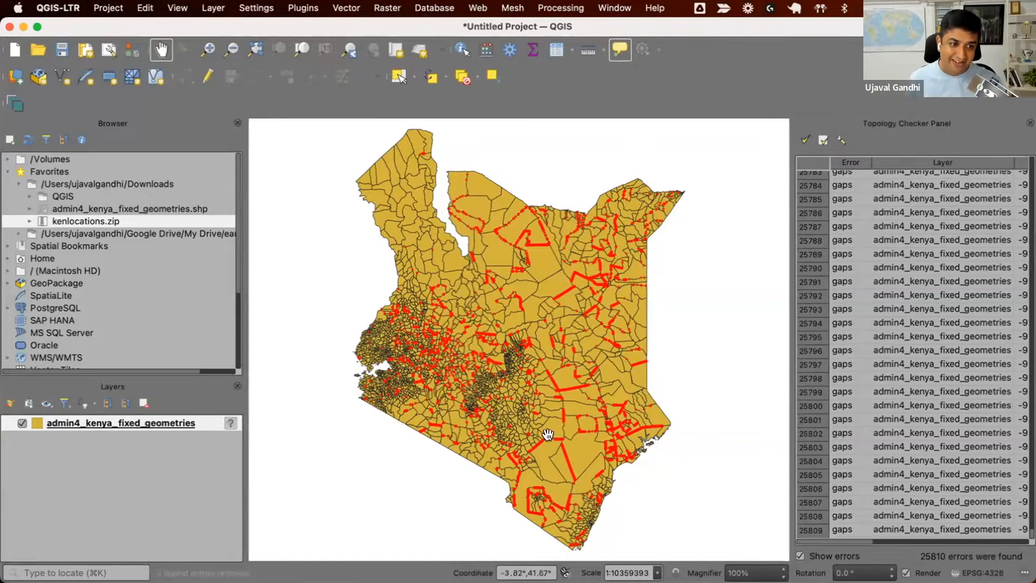
pyautogui.scroll(4, 489, 342)
pyautogui.scroll(3, 478, 309)
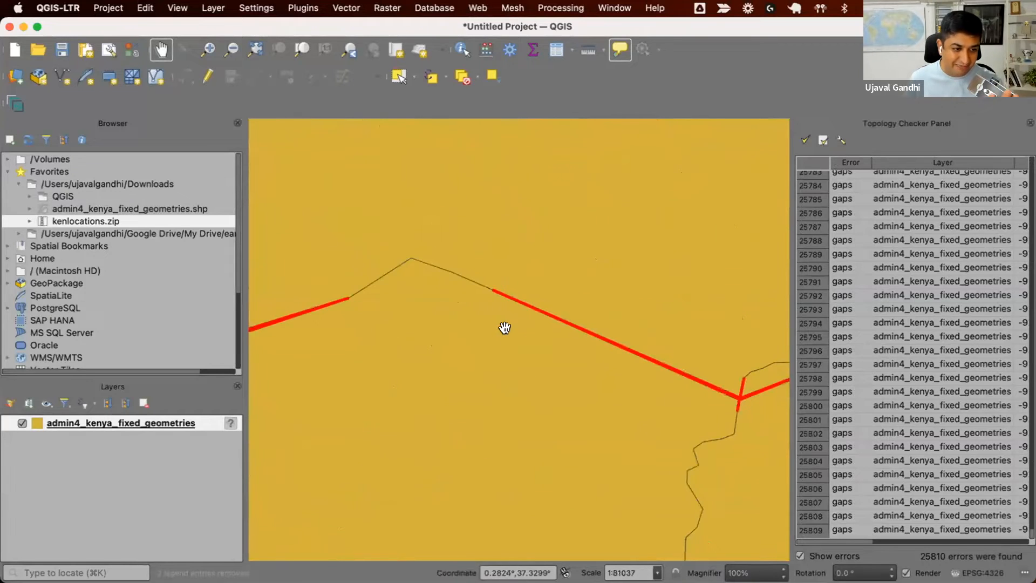
pyautogui.scroll(1, 567, 328)
pyautogui.scroll(-2, 607, 316)
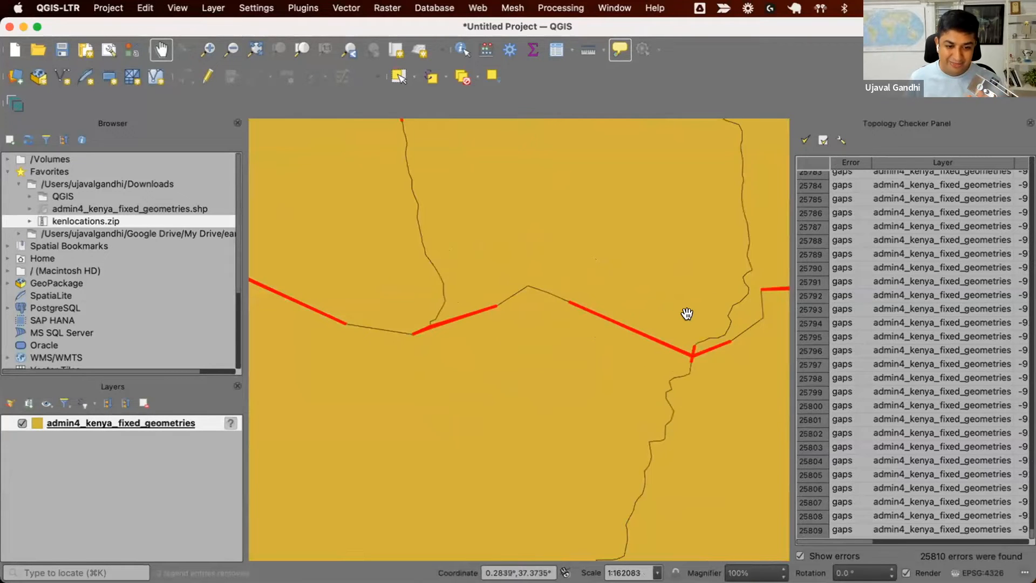
pyautogui.click(800, 556)
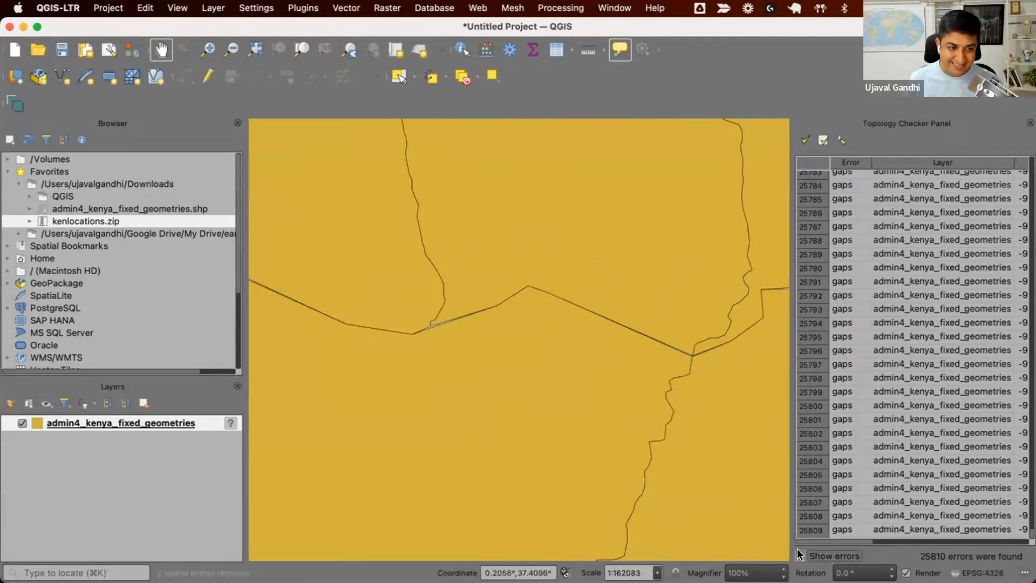
pyautogui.click(800, 555)
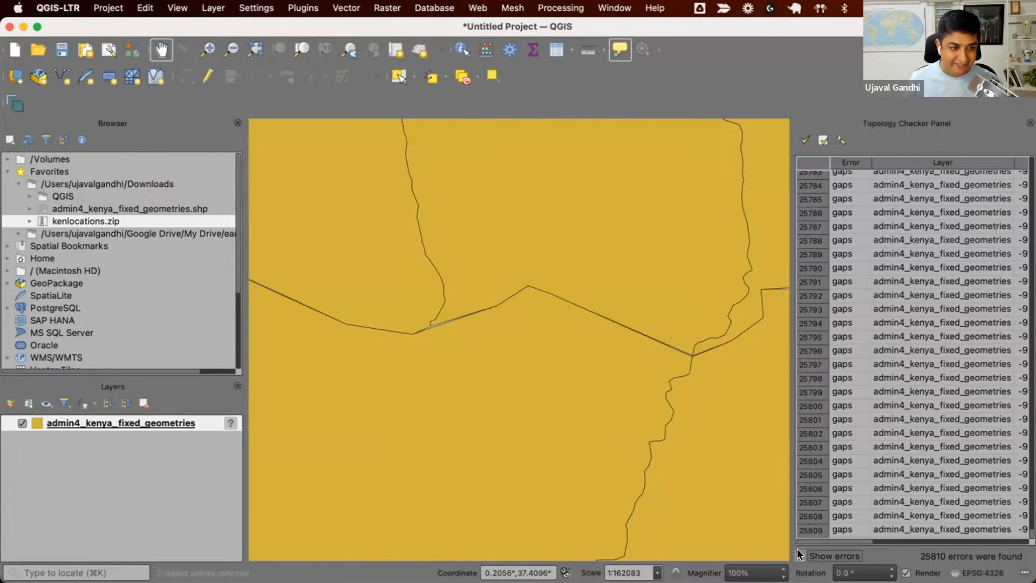
pyautogui.click(800, 555)
pyautogui.scroll(5, 846, 364)
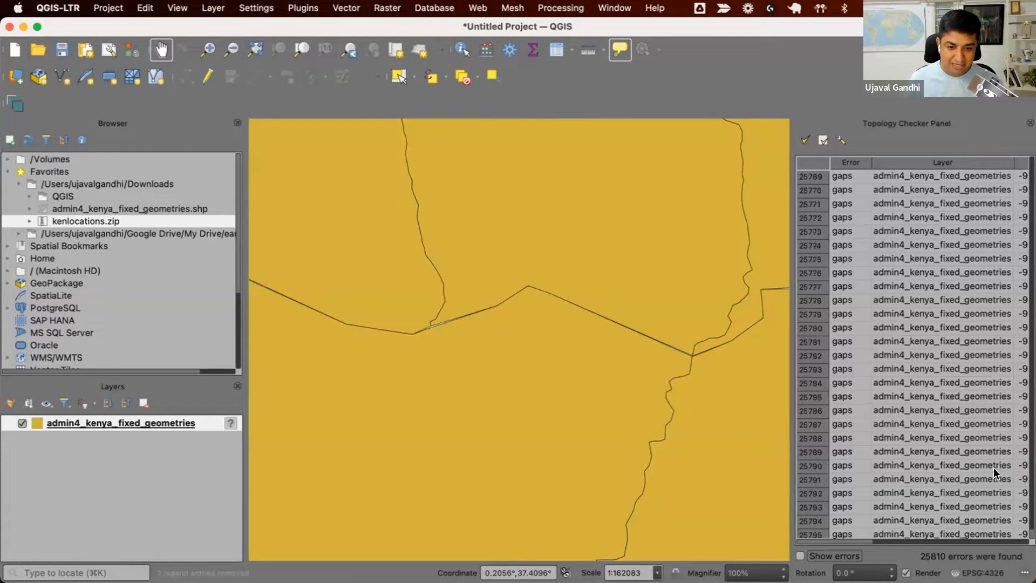
pyautogui.press('Home')
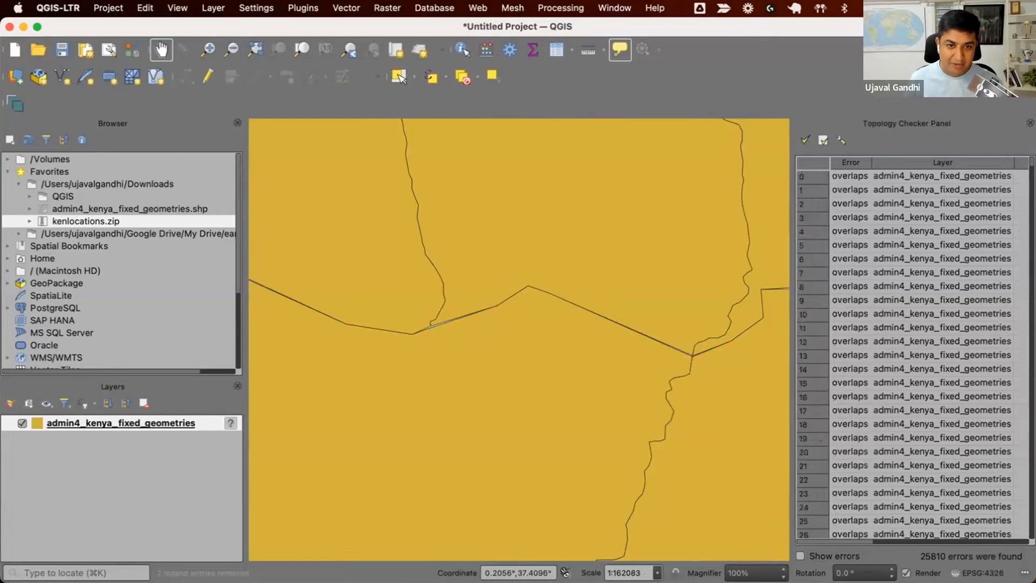
# - Zoom the map to the first overlap error in the Topology Checker table
pyautogui.click(812, 177)
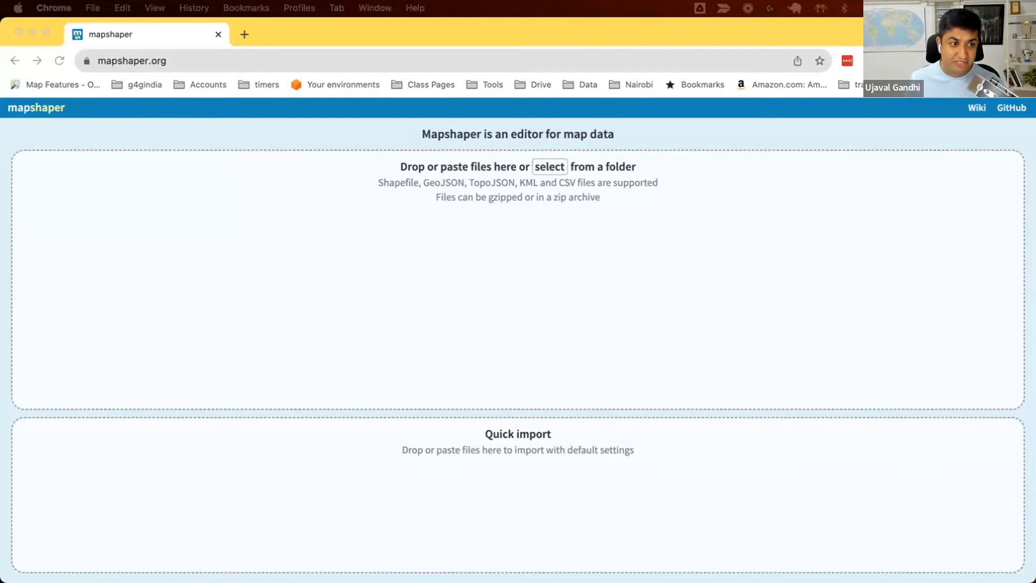
# - Import the admin4_kenya_fixed_geometries shapefile parts into mapshaper with line-intersection detection on
pyautogui.moveTo(810, 256); pyautogui.dragTo(533, 255)
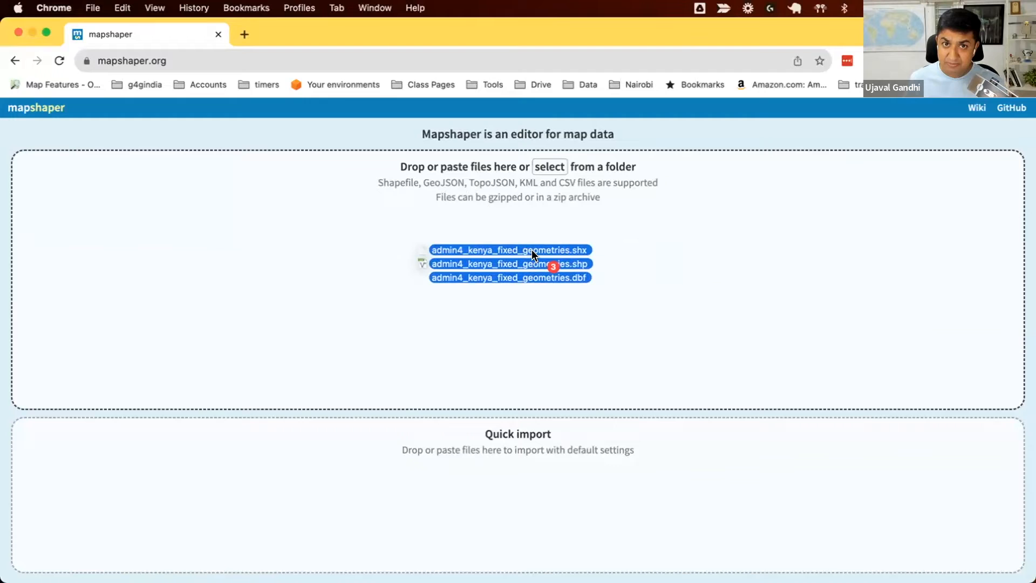
pyautogui.moveTo(533, 255); pyautogui.dragTo(532, 252)
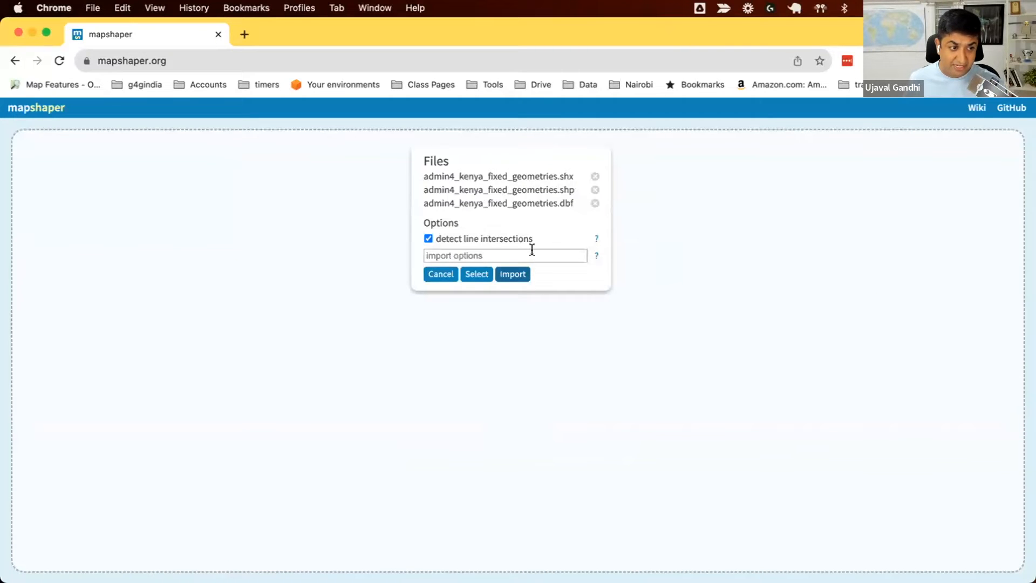
pyautogui.click(515, 272)
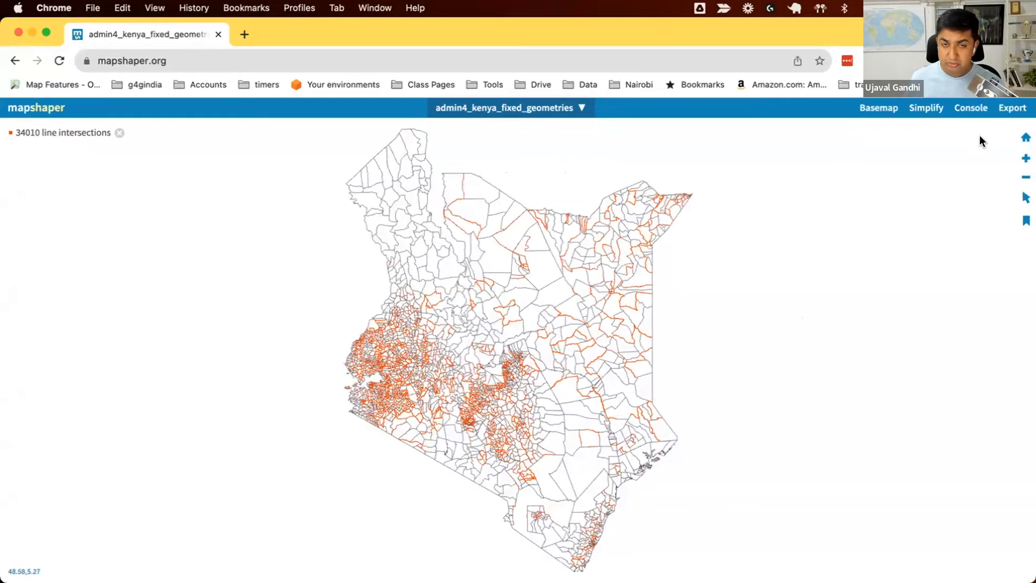
# - Run 'help' in the mapshaper console to list every available command
pyautogui.click(962, 112)
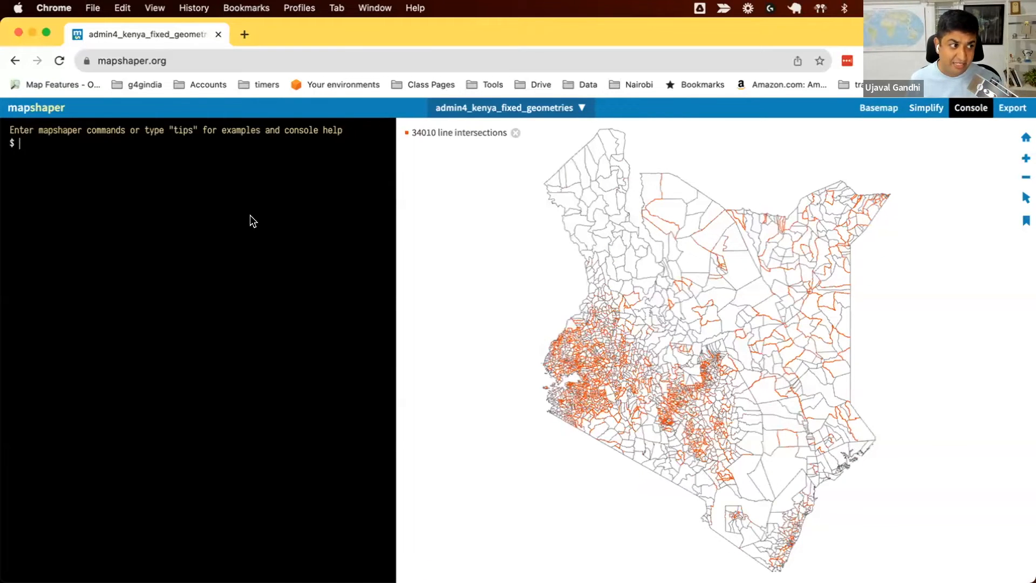
pyautogui.write('help')
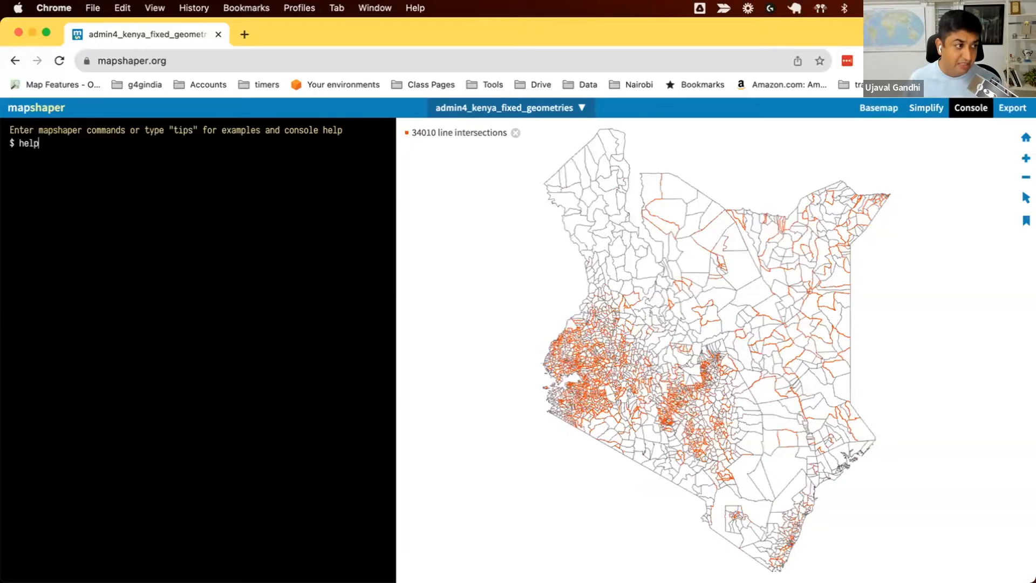
pyautogui.press('Return')
pyautogui.scroll(3, 169, 250)
pyautogui.scroll(5, 169, 250)
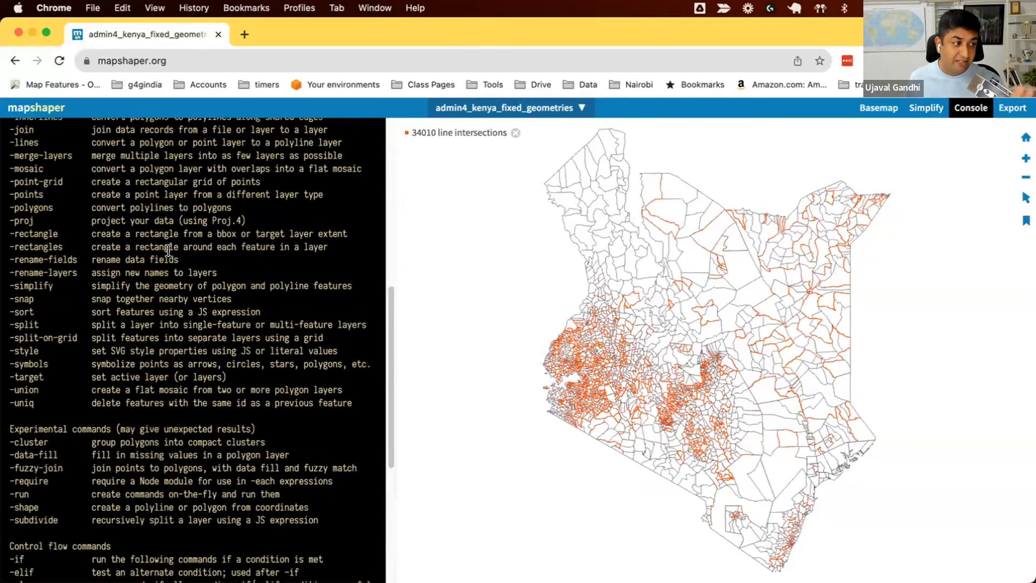
pyautogui.scroll(5, 169, 250)
pyautogui.scroll(1, 169, 250)
pyautogui.scroll(1, 170, 250)
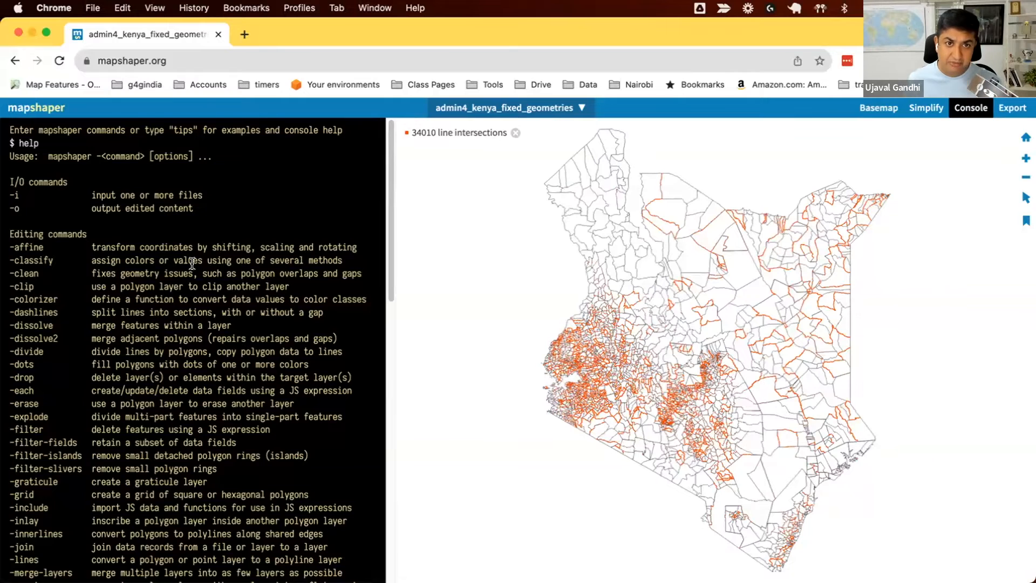
pyautogui.scroll(-10, 192, 263)
pyautogui.scroll(-5, 192, 263)
pyautogui.scroll(-3, 191, 263)
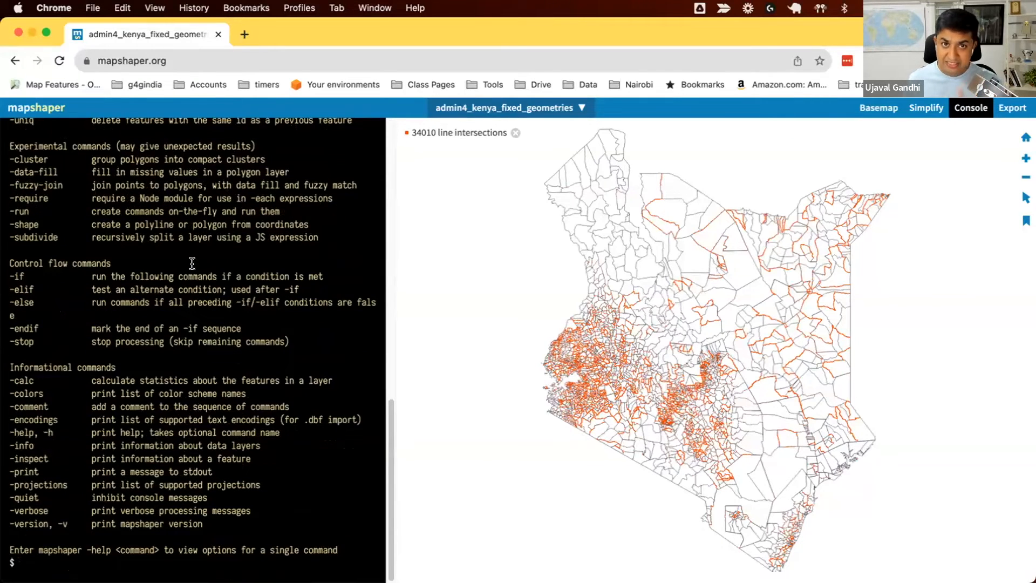
pyautogui.scroll(5, 189, 276)
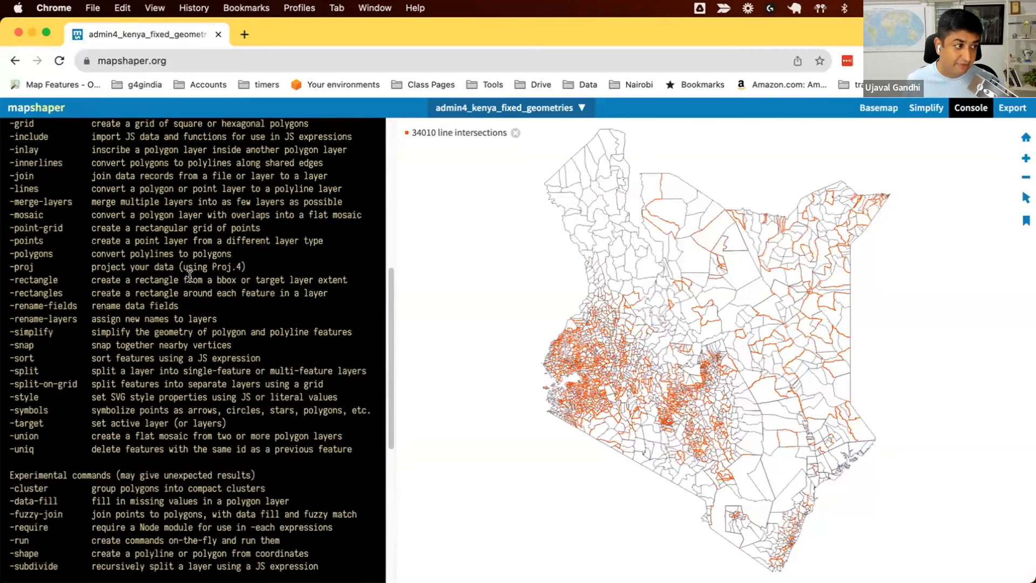
pyautogui.scroll(2, 162, 251)
pyautogui.scroll(3, 125, 218)
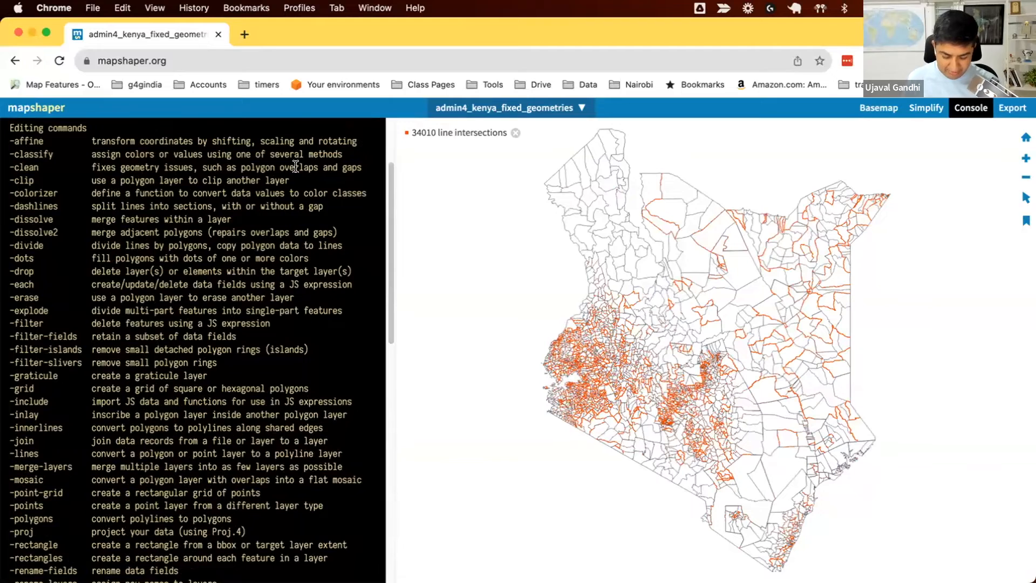
pyautogui.write('clear')
# - Review 'help clean', then run clean, removing 23,037 of 23,045 slivers and keeping 2,480 features
pyautogui.press('Return')
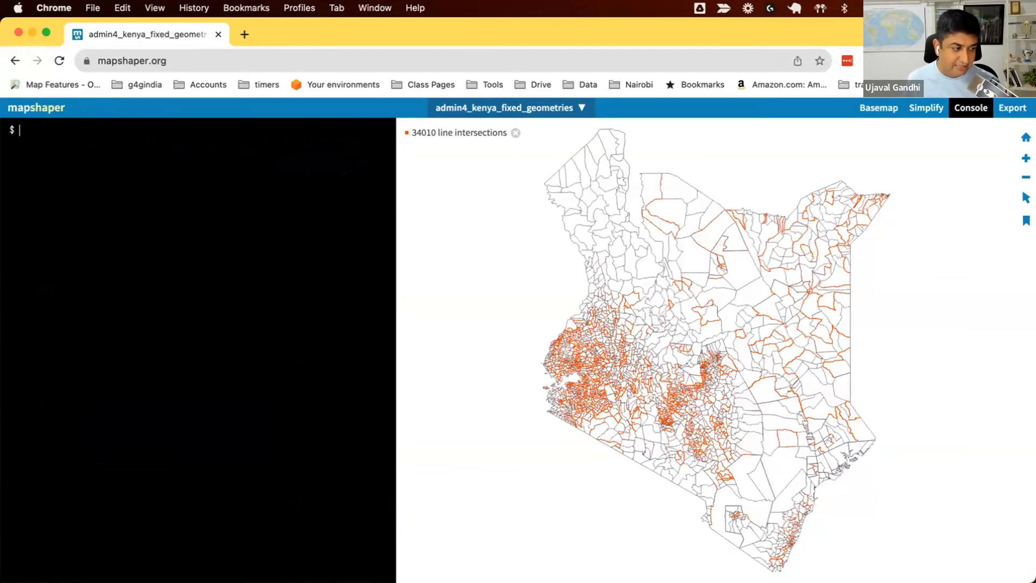
pyautogui.write('help')
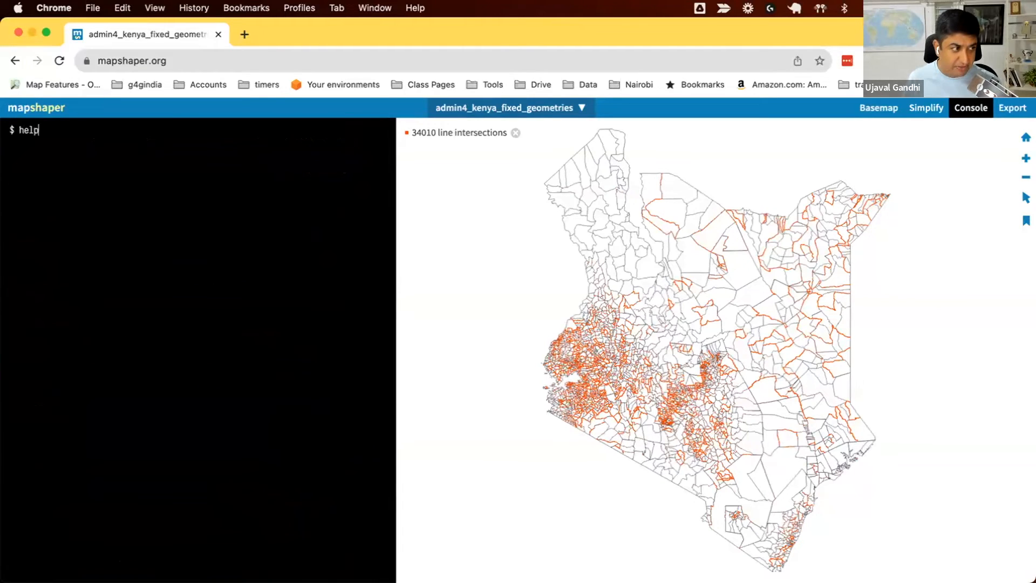
pyautogui.write(' clean')
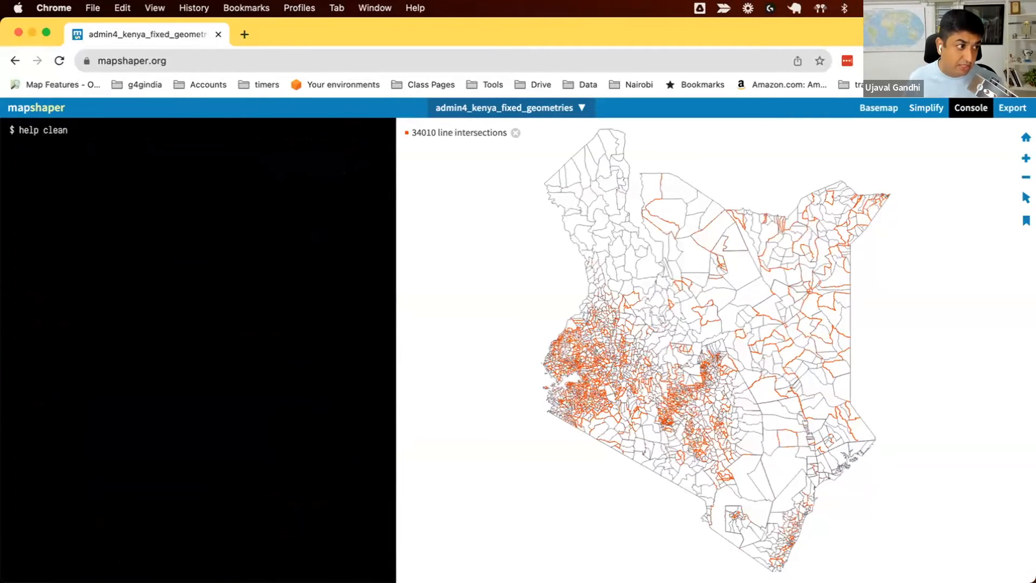
pyautogui.press('Return')
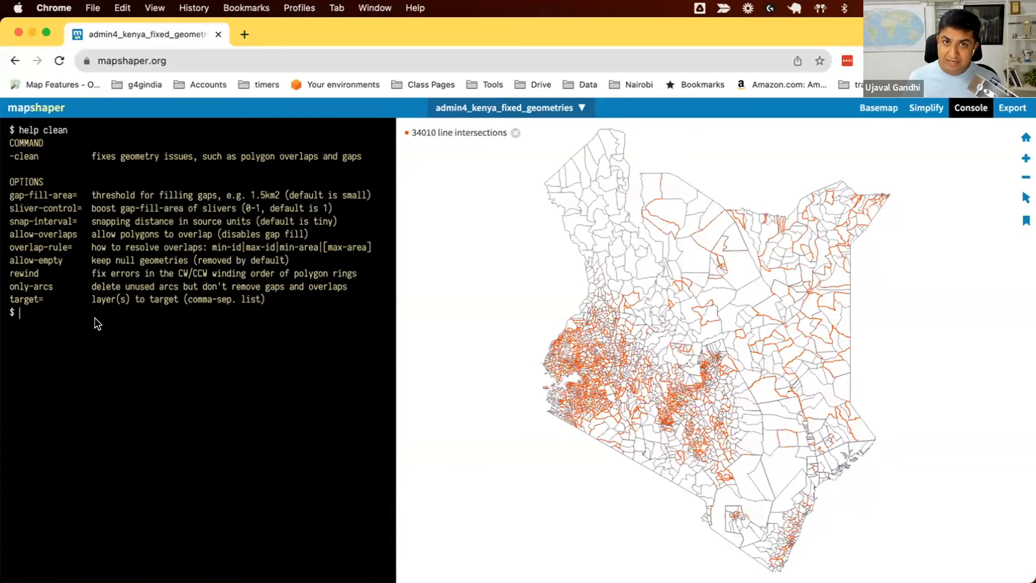
pyautogui.write('clean')
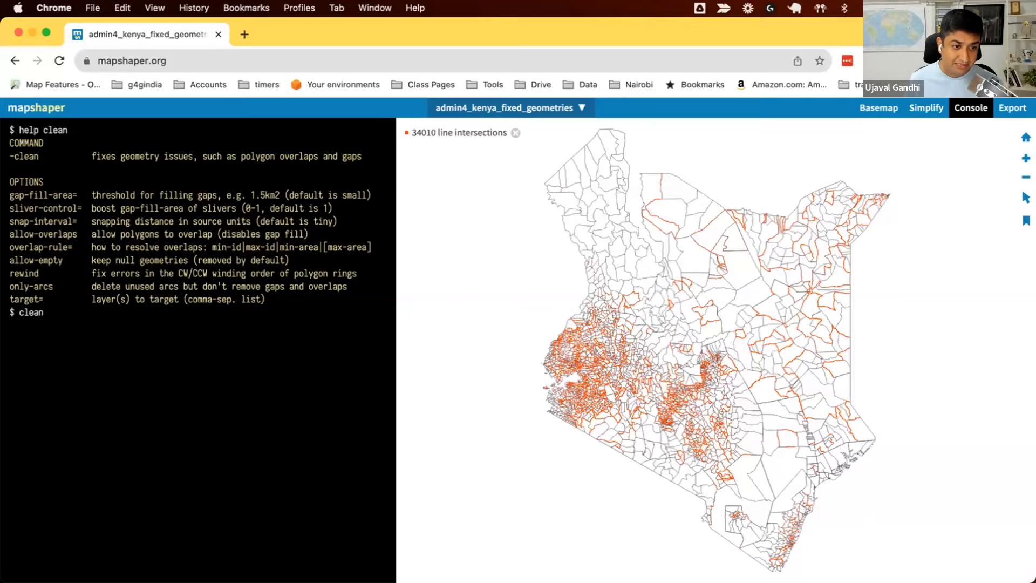
pyautogui.press('Return')
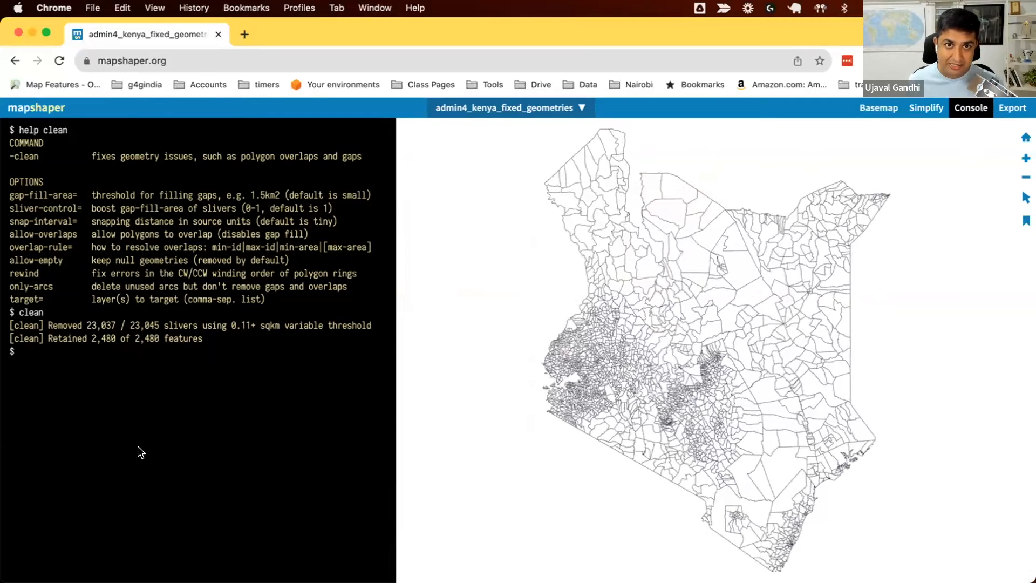
# - Export the cleaned layer as shapefile admin4_kenya_fixed_geometries_v2
pyautogui.click(1010, 111)
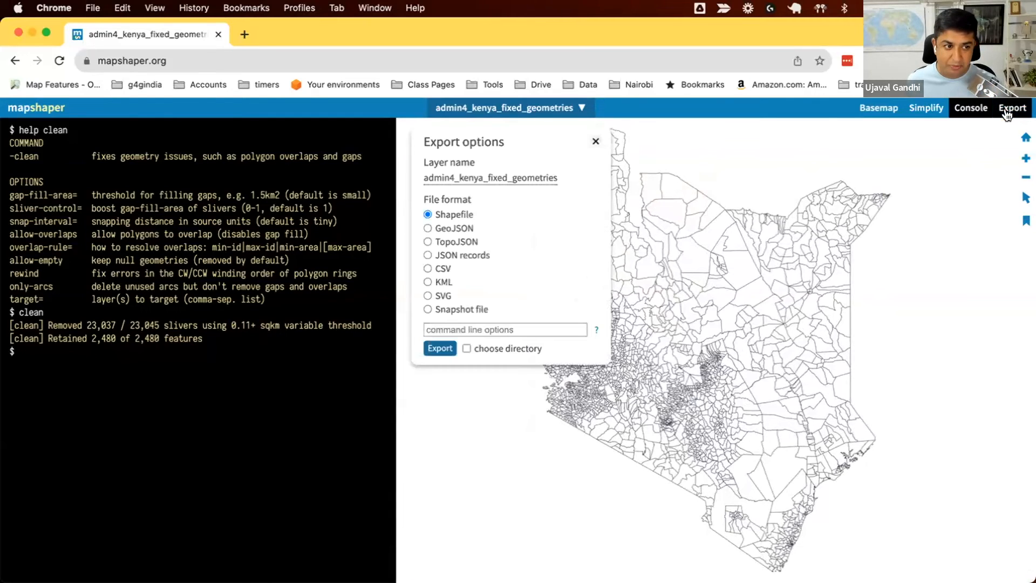
pyautogui.click(533, 177)
pyautogui.press('Right')
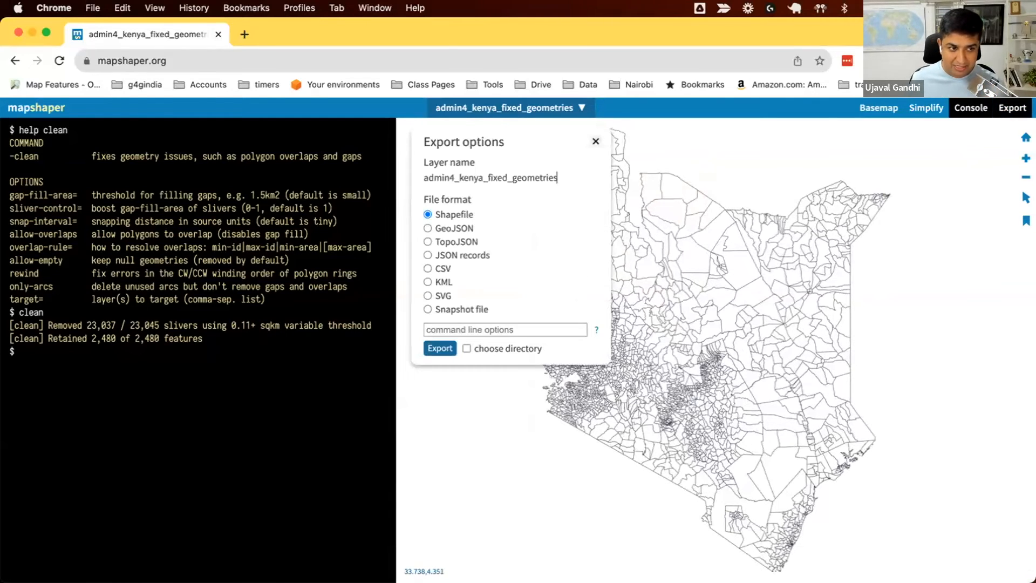
pyautogui.write('_v')
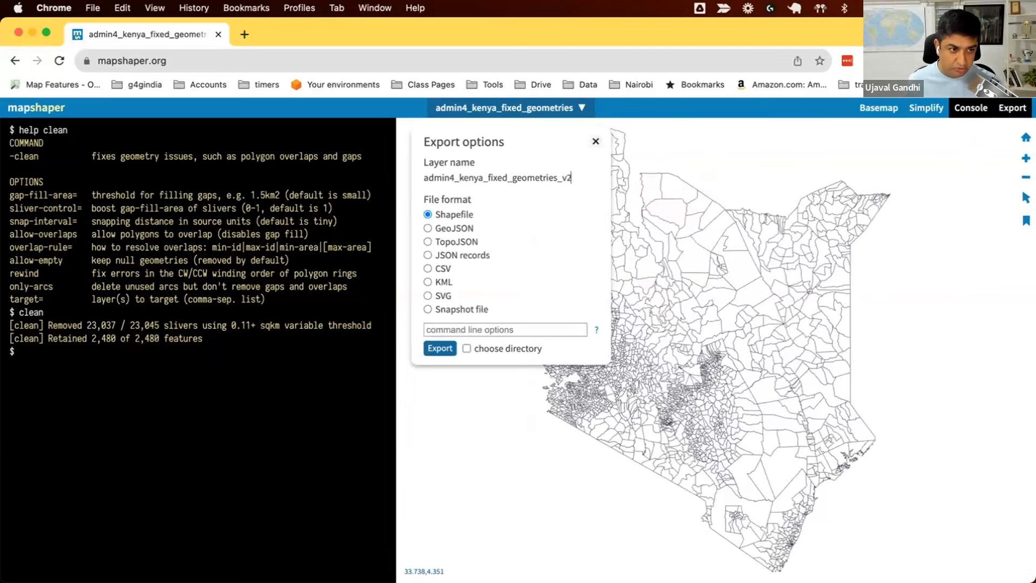
pyautogui.write('2')
pyautogui.click(440, 347)
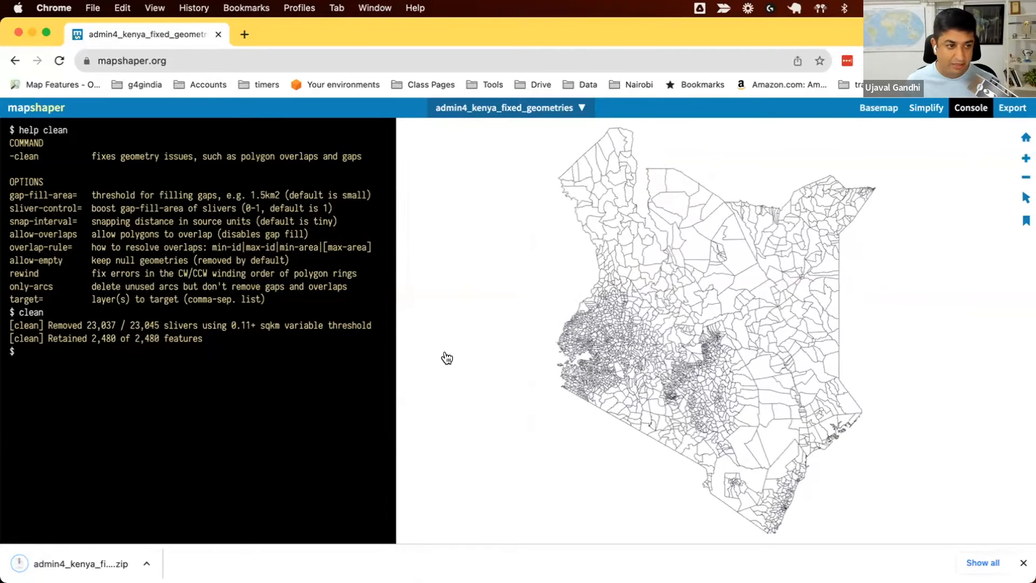
# - Add the downloaded v2 shapefile from the zip to the QGIS map above the original layer
pyautogui.press('super+Tab')
pyautogui.doubleClick(132, 233)
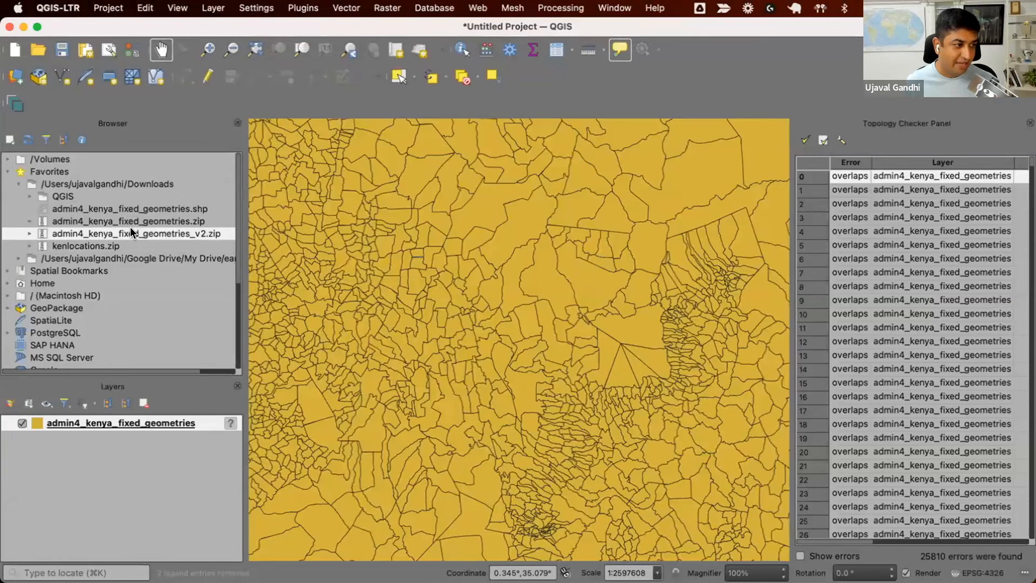
pyautogui.moveTo(164, 261); pyautogui.dragTo(296, 308)
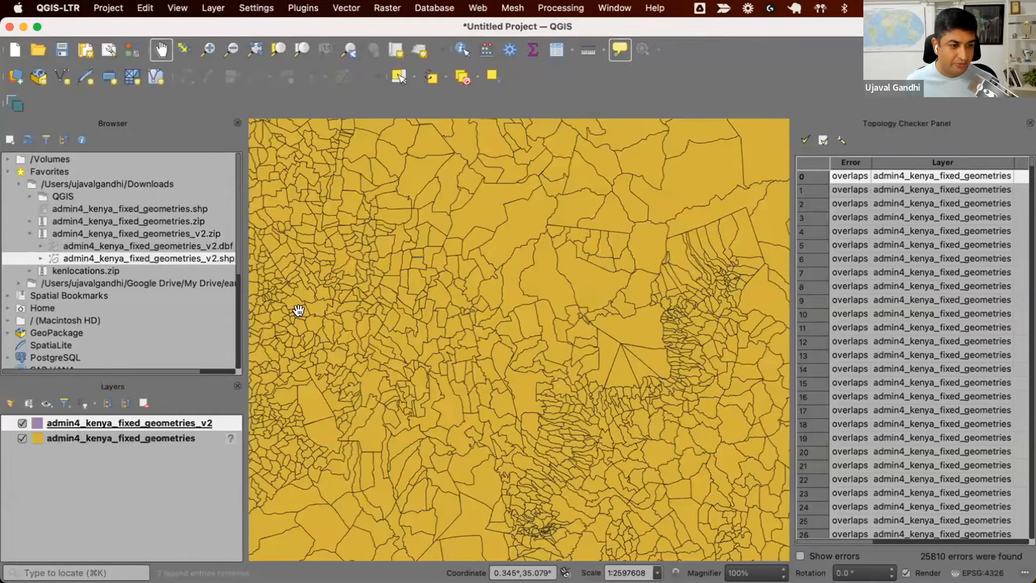
pyautogui.scroll(-2, 467, 313)
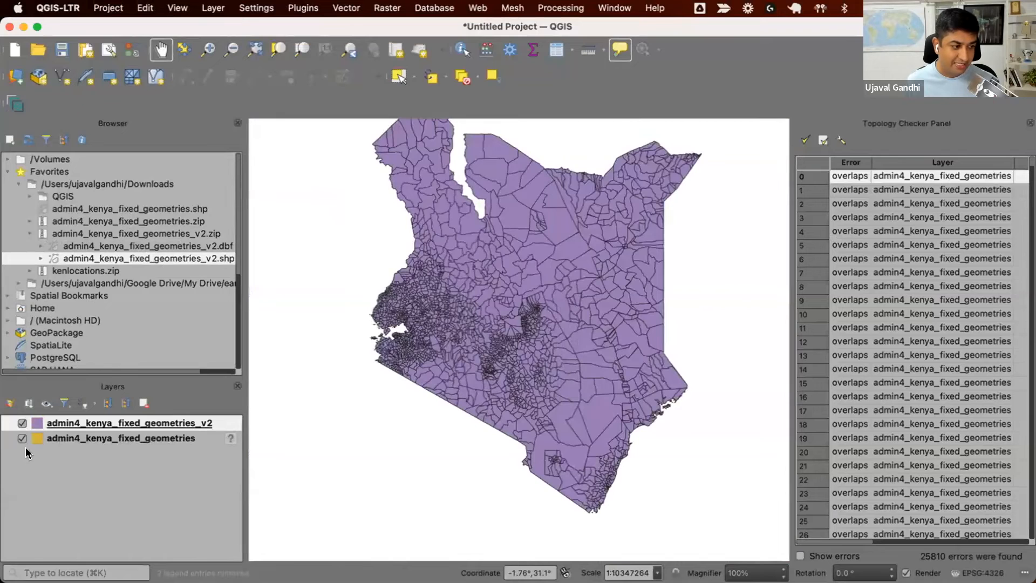
# - Toggle the original and v2 layers' visibility to compare their small gaps
pyautogui.click(22, 438)
pyautogui.scroll(7, 522, 316)
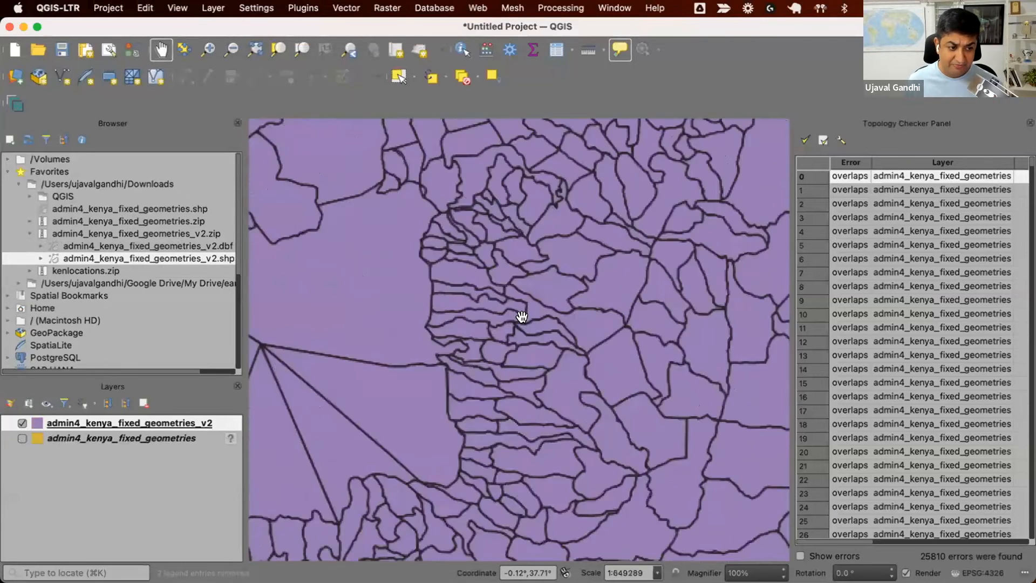
pyautogui.click(22, 438)
pyautogui.click(22, 423)
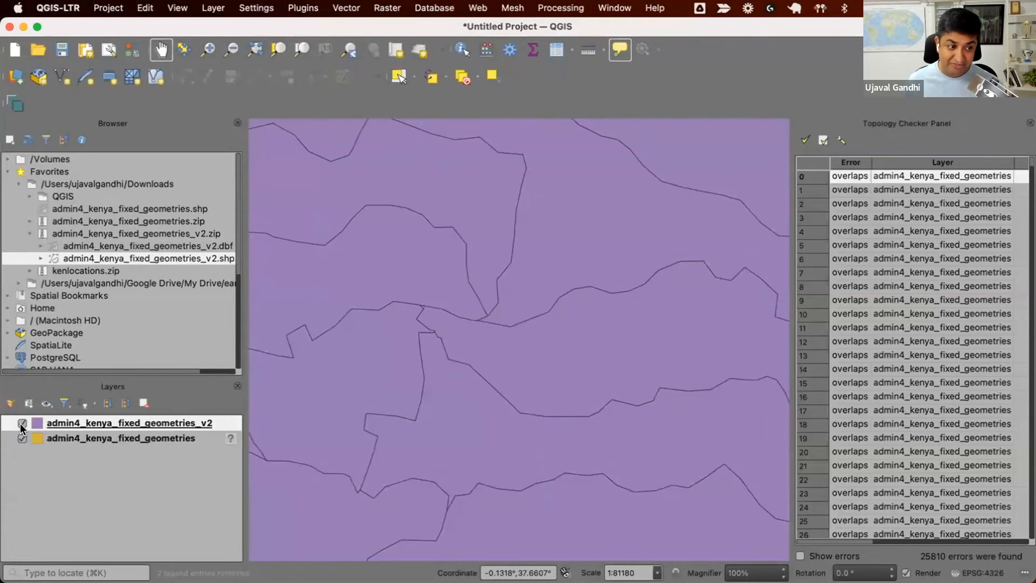
pyautogui.click(23, 423)
pyautogui.click(23, 423)
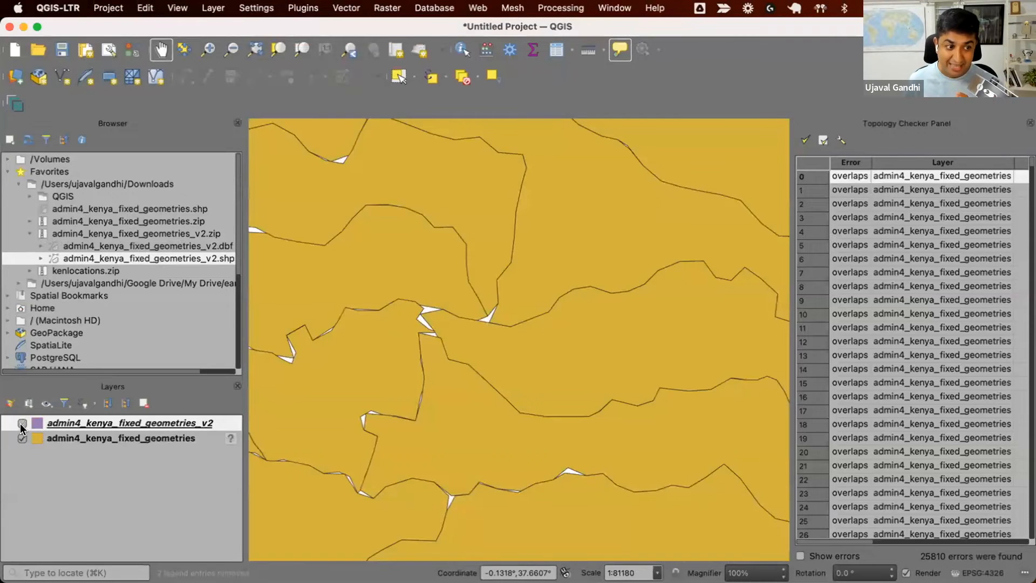
pyautogui.click(22, 424)
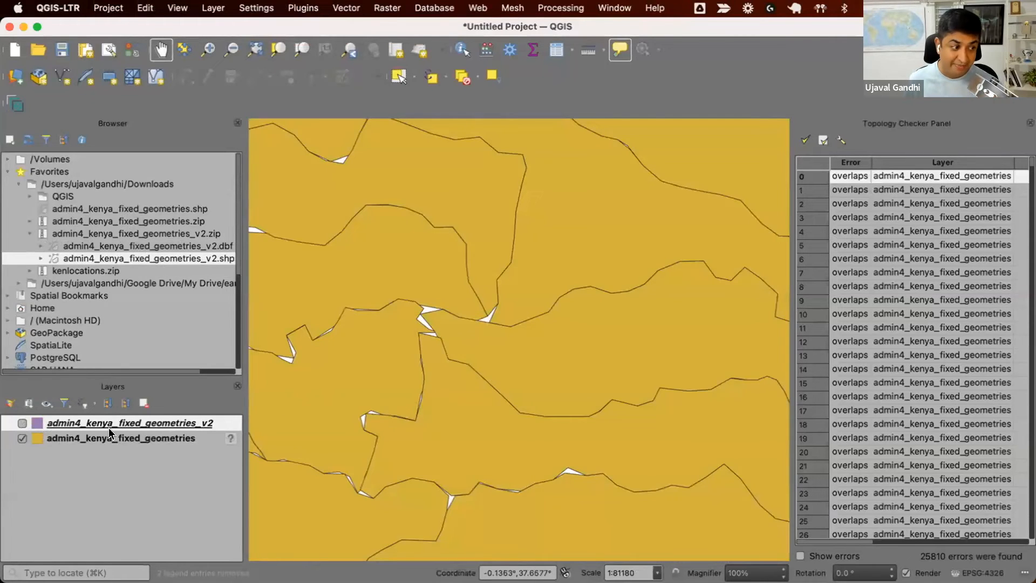
pyautogui.click(22, 424)
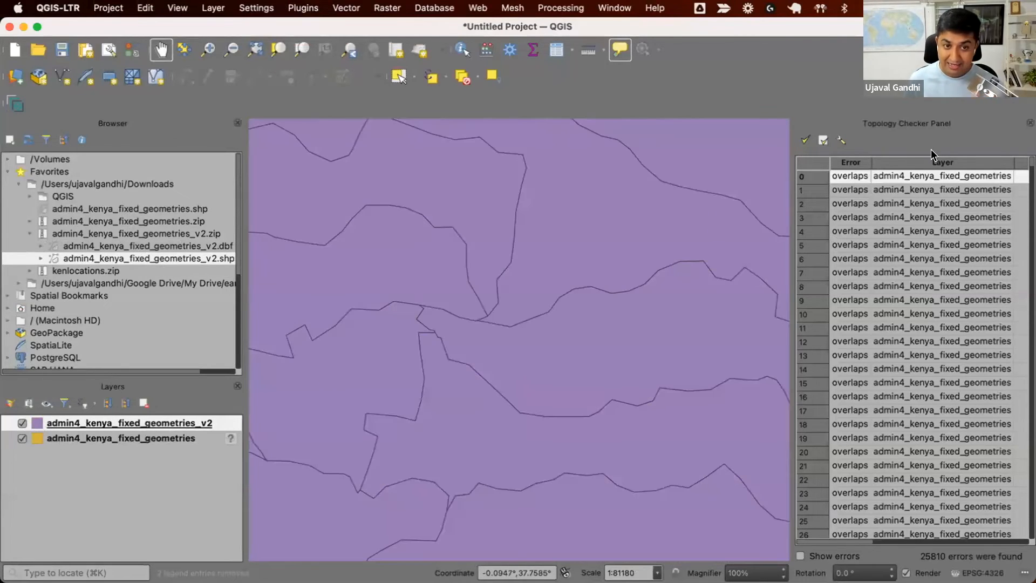
# - Delete the three old topology rules (duplicates, overlap, gaps) for the original layer
pyautogui.click(841, 140)
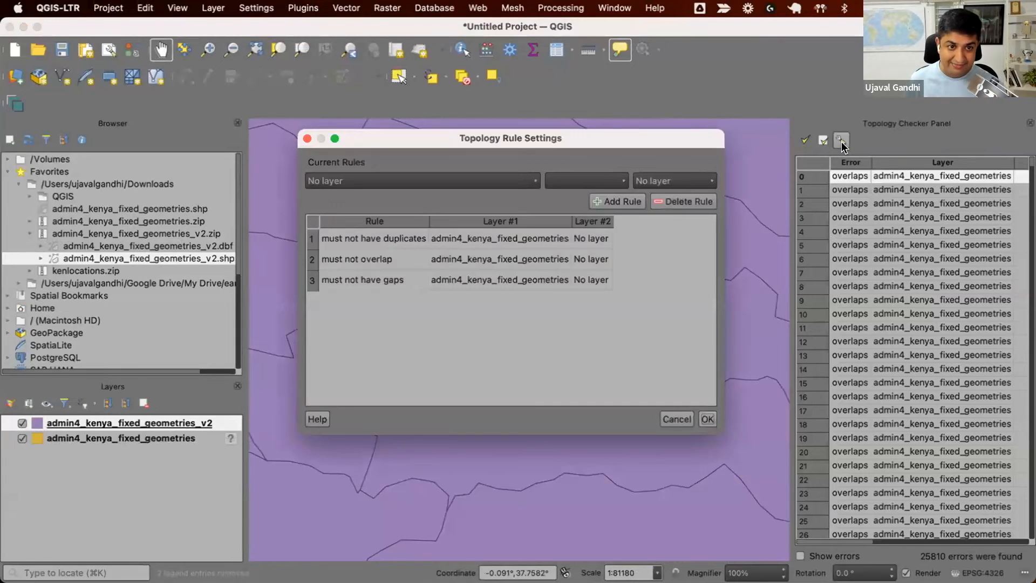
pyautogui.click(688, 418)
pyautogui.rightClick(217, 438)
pyautogui.click(217, 438)
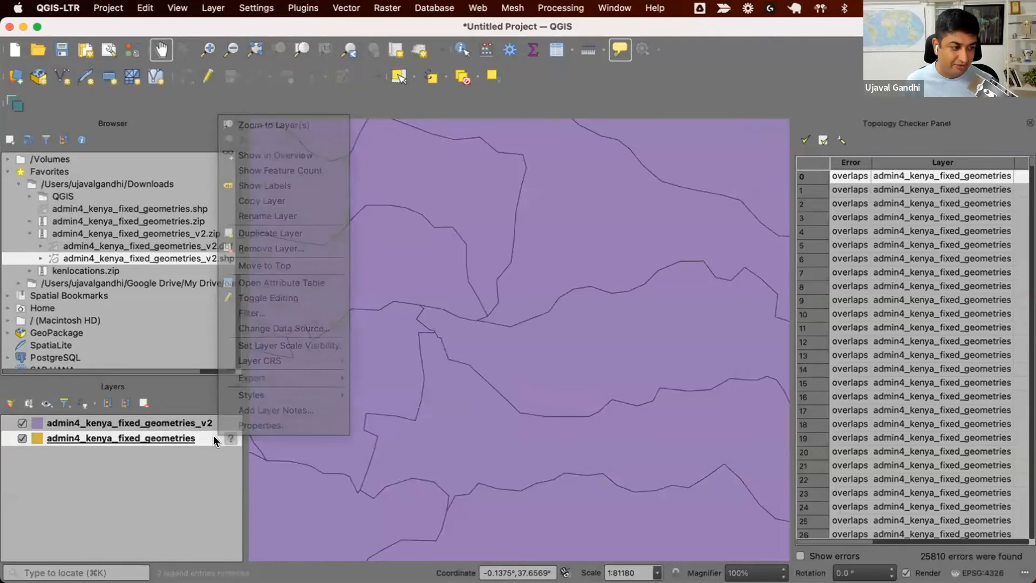
pyautogui.click(829, 141)
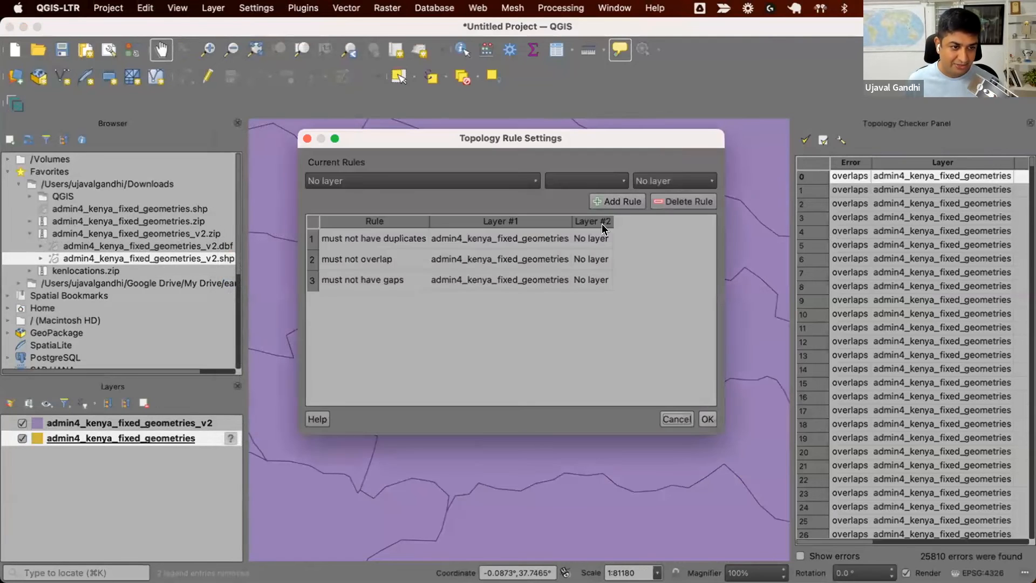
pyautogui.click(595, 239)
pyautogui.click(664, 206)
pyautogui.click(590, 238)
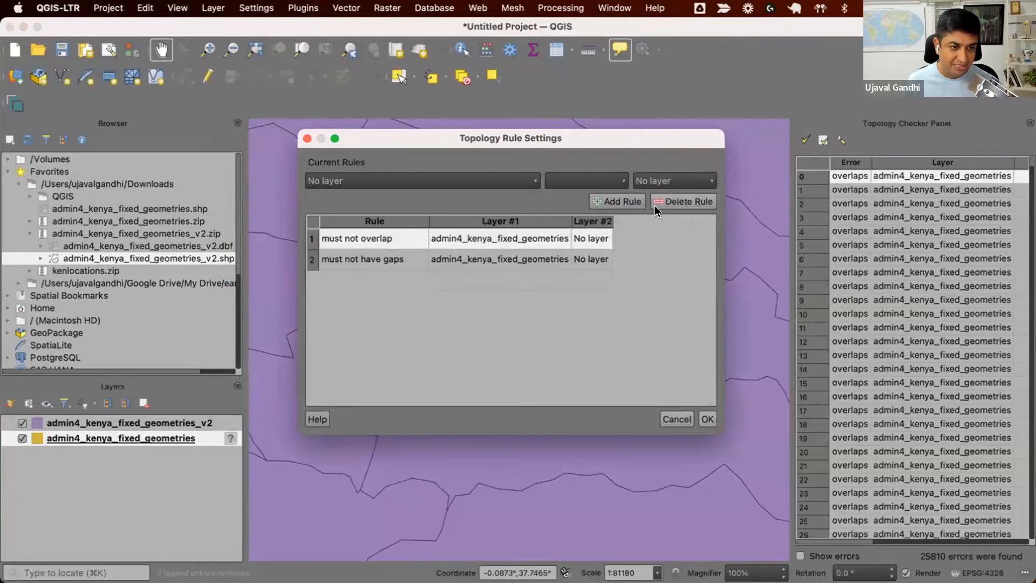
pyautogui.click(660, 203)
pyautogui.click(597, 239)
pyautogui.click(660, 204)
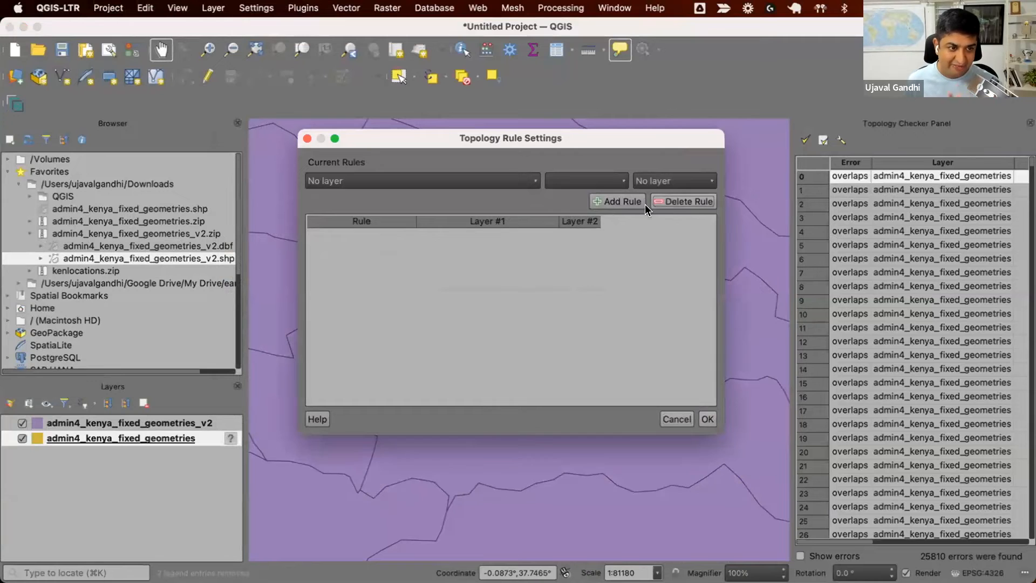
# - Add a 'must not have gaps' rule for the v2 layer and confirm the rule settings
pyautogui.click(480, 189)
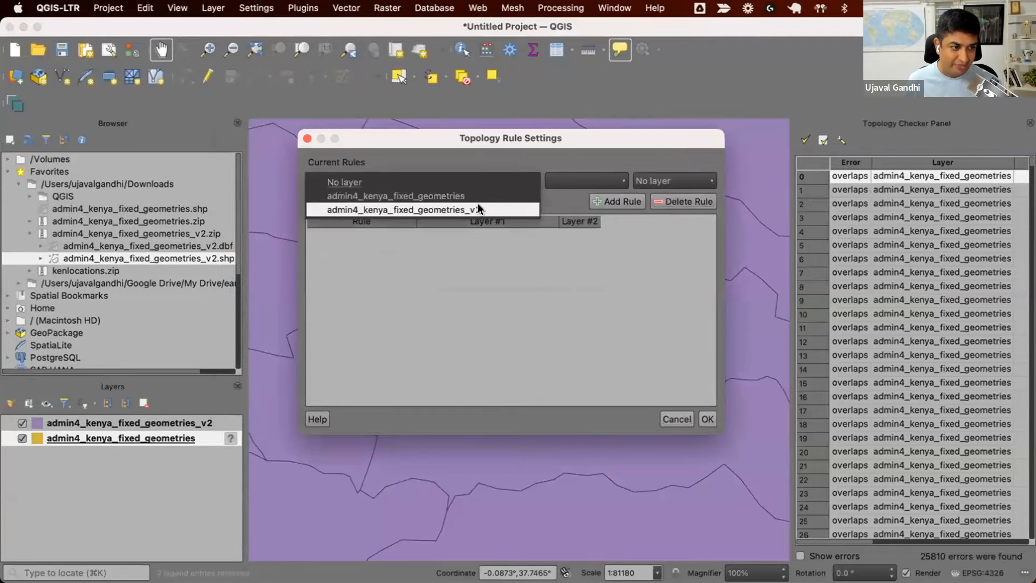
pyautogui.click(476, 208)
pyautogui.click(562, 182)
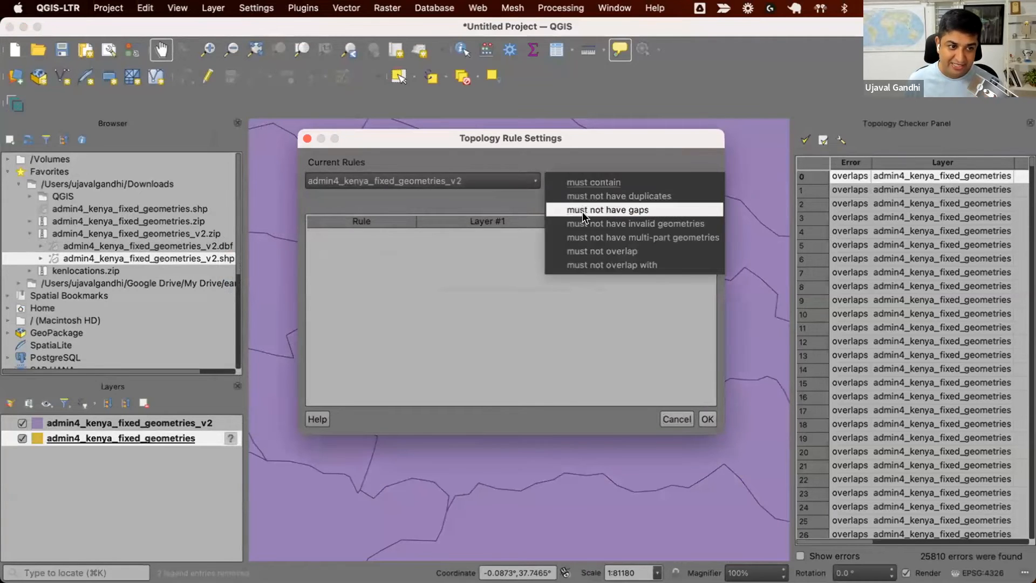
pyautogui.click(707, 418)
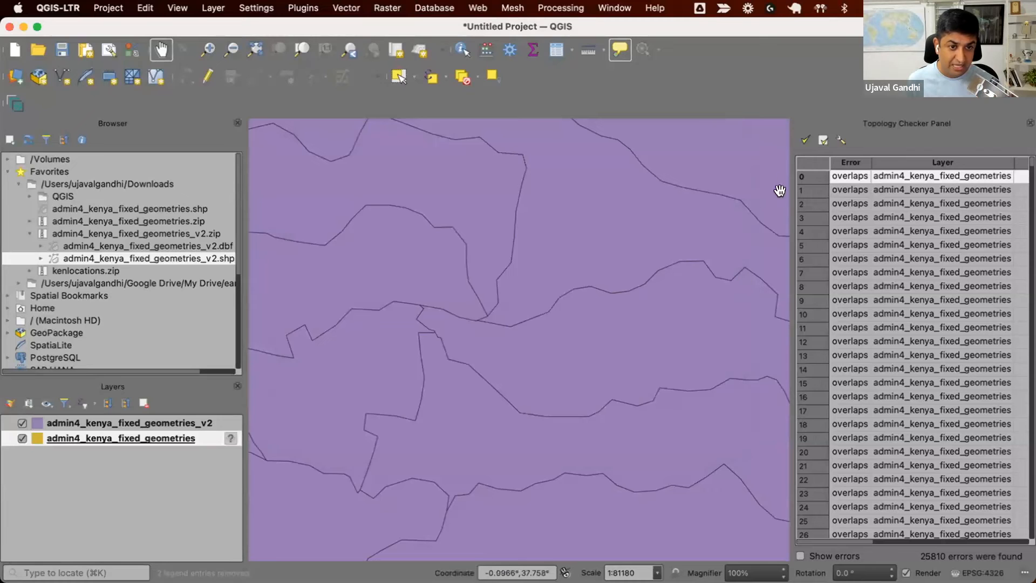
# - Validate the v2 layer's topology, getting 8 gap errors, and zoom to the first one
pyautogui.click(806, 142)
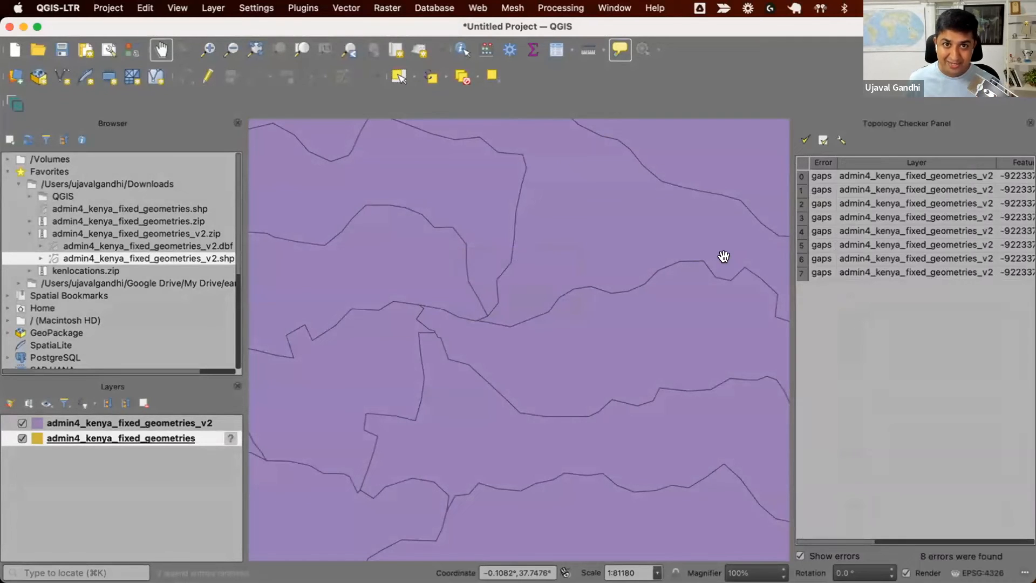
pyautogui.scroll(-2, 621, 294)
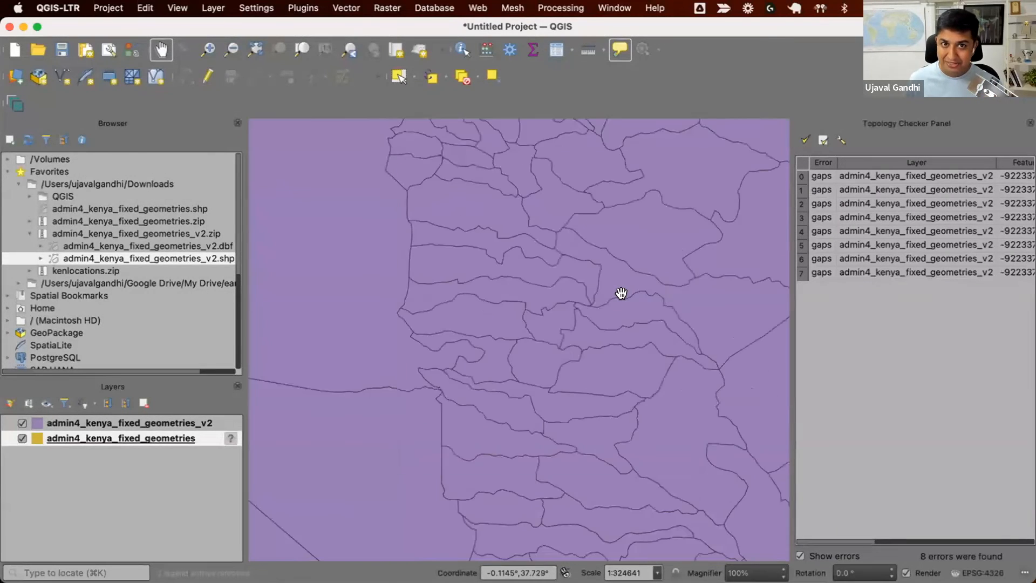
pyautogui.scroll(-3, 622, 294)
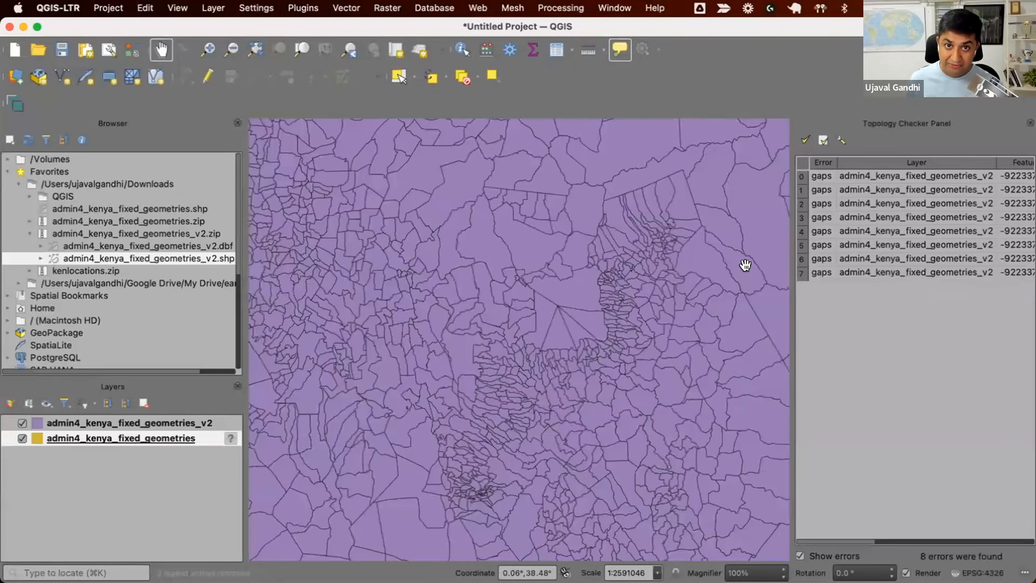
pyautogui.click(847, 175)
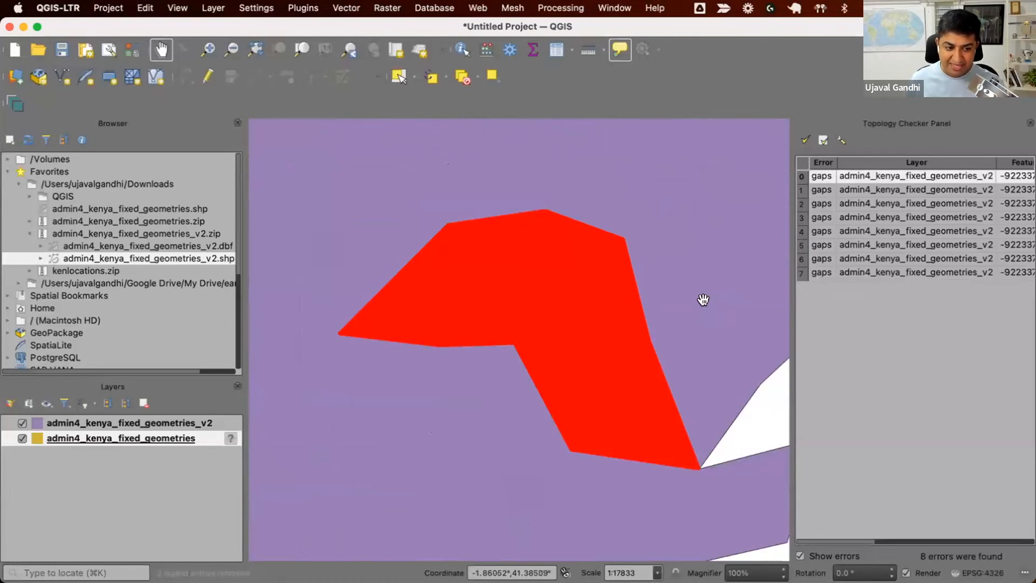
pyautogui.scroll(-2, 704, 299)
pyautogui.scroll(-2, 706, 294)
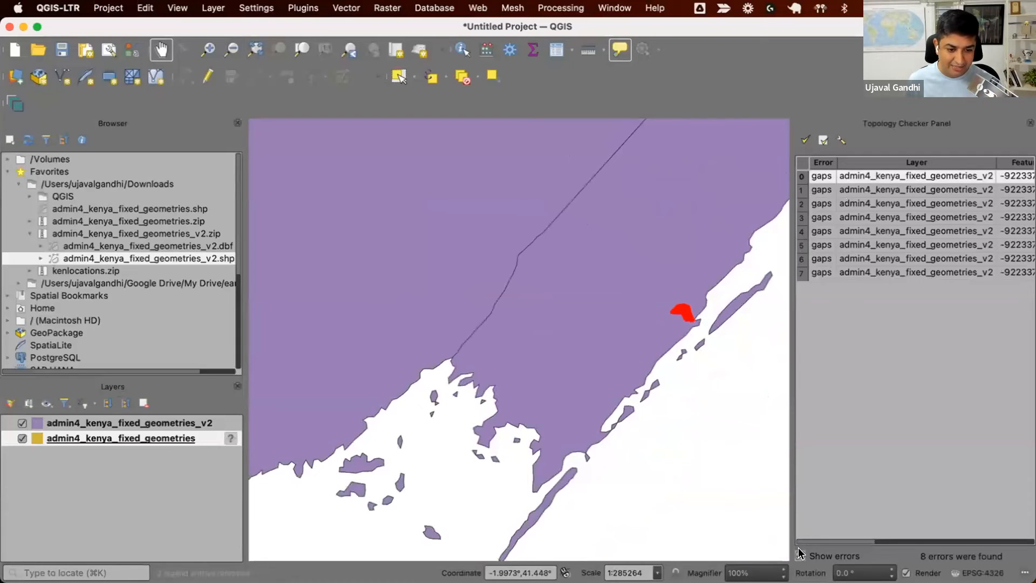
pyautogui.scroll(2, 685, 314)
pyautogui.scroll(1, 686, 313)
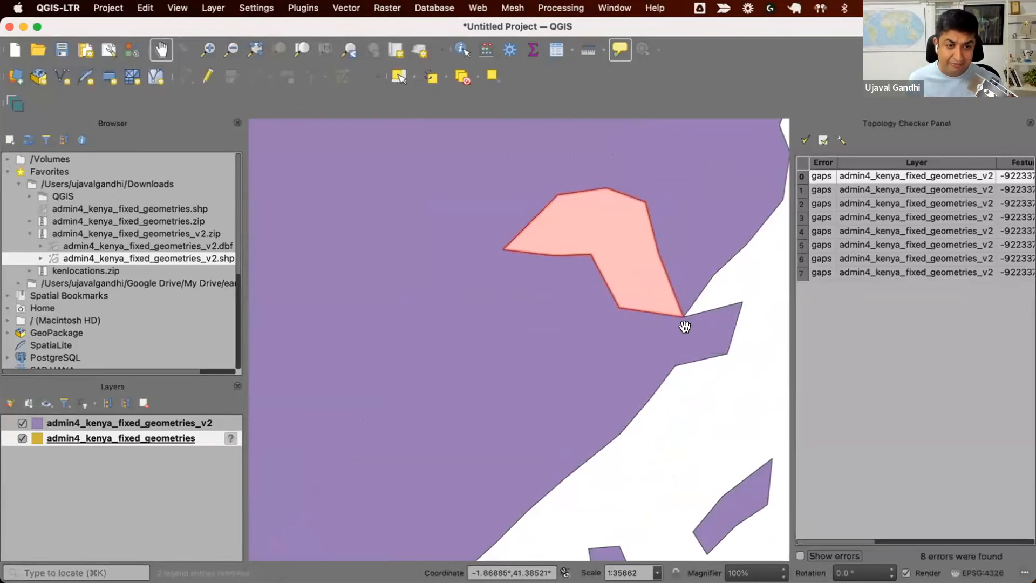
pyautogui.hscroll(5, 689, 376)
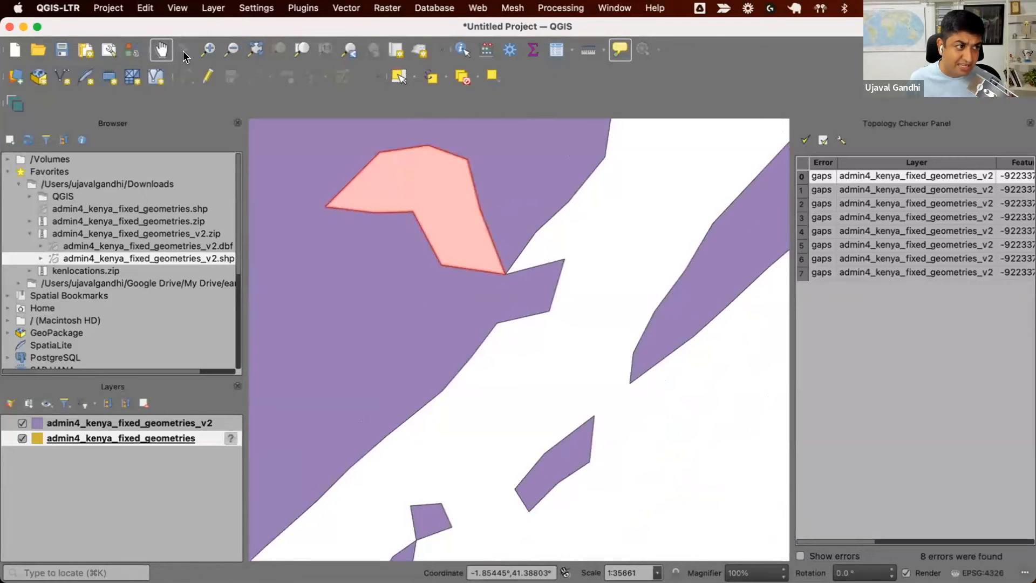
# - Measure the area of the coastal gap polygon by tracing its seven corners
pyautogui.click(601, 50)
pyautogui.click(608, 85)
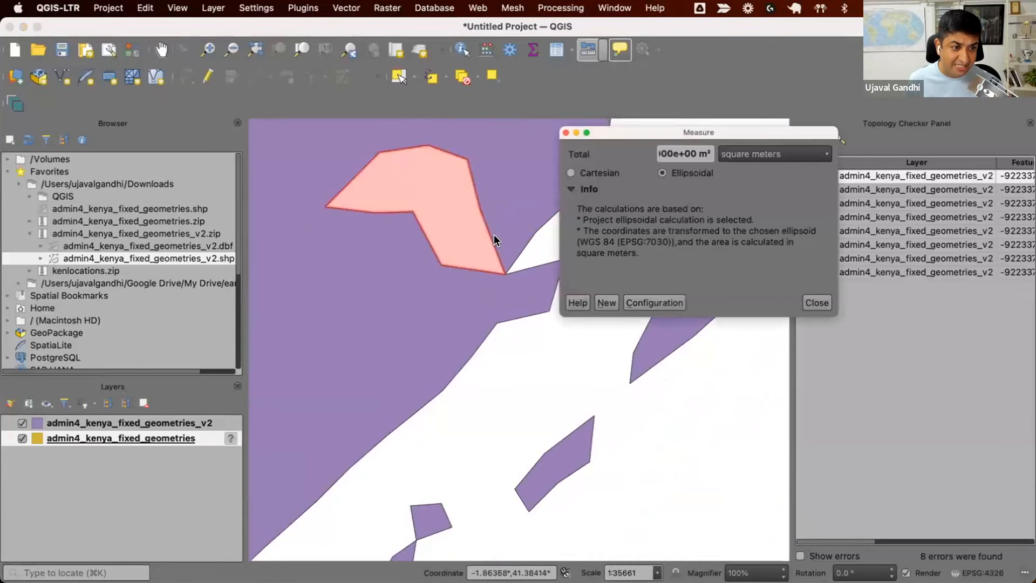
pyautogui.click(497, 273)
pyautogui.click(441, 260)
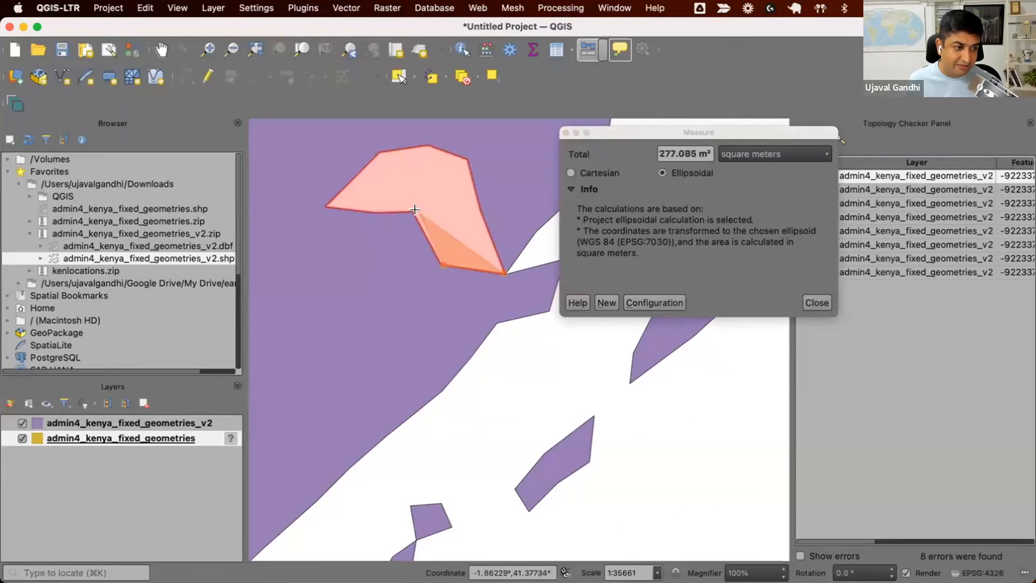
pyautogui.click(413, 210)
pyautogui.click(324, 202)
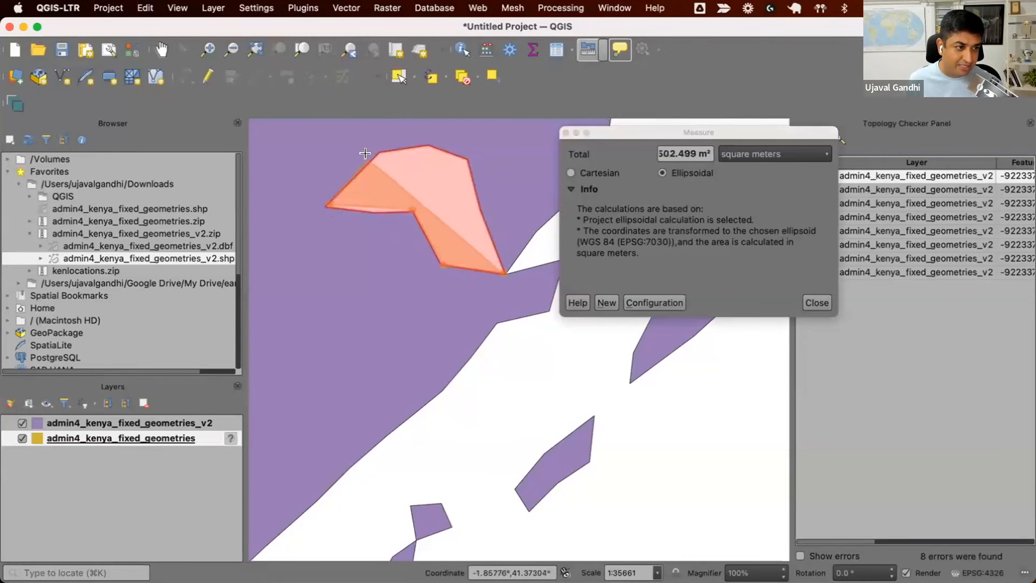
pyautogui.click(380, 151)
pyautogui.click(428, 146)
pyautogui.click(474, 158)
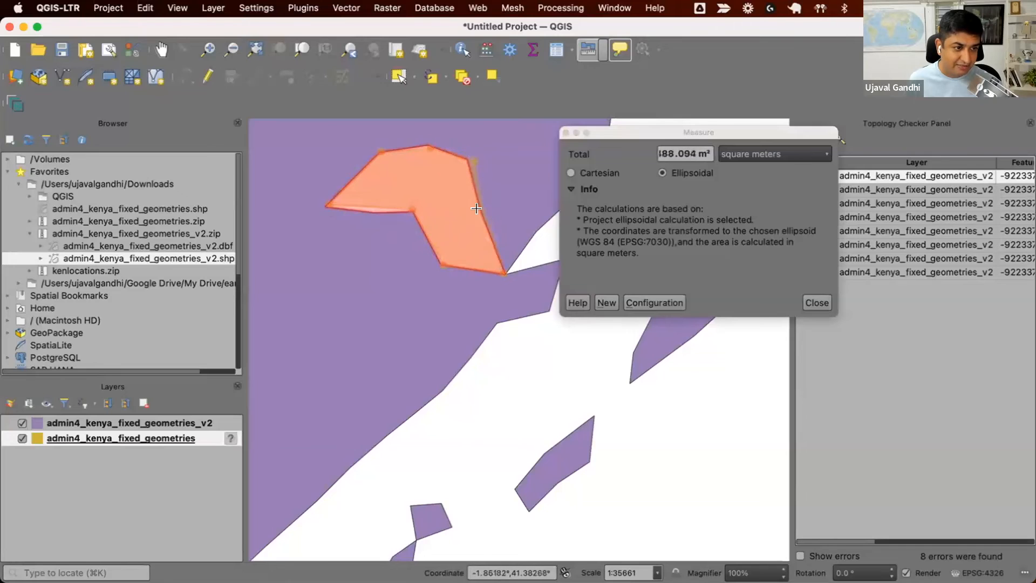
pyautogui.rightClick(478, 207)
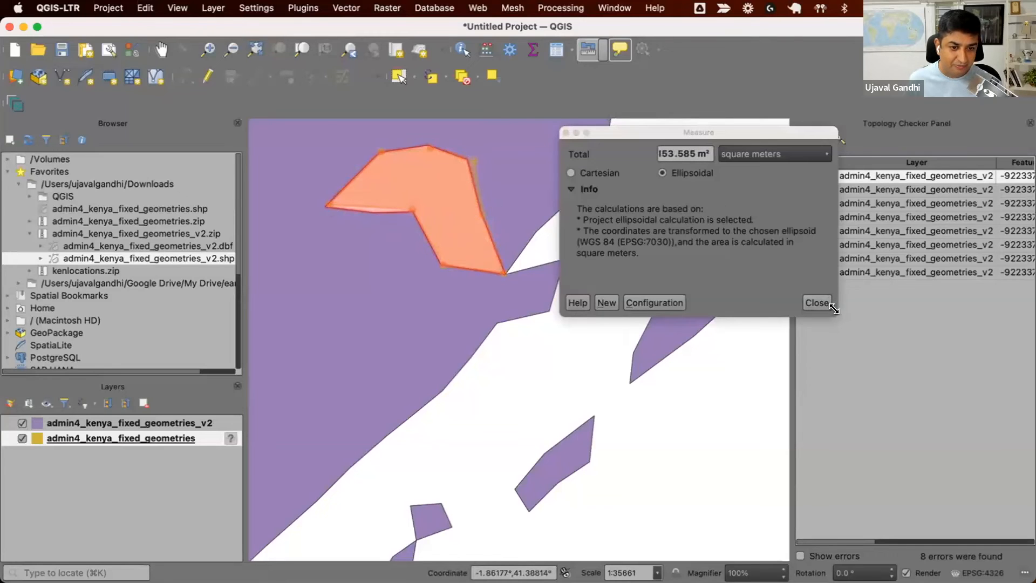
# - Show the measured gap area in square kilometers, about 0.937 km²
pyautogui.moveTo(835, 309); pyautogui.dragTo(890, 348)
pyautogui.click(856, 159)
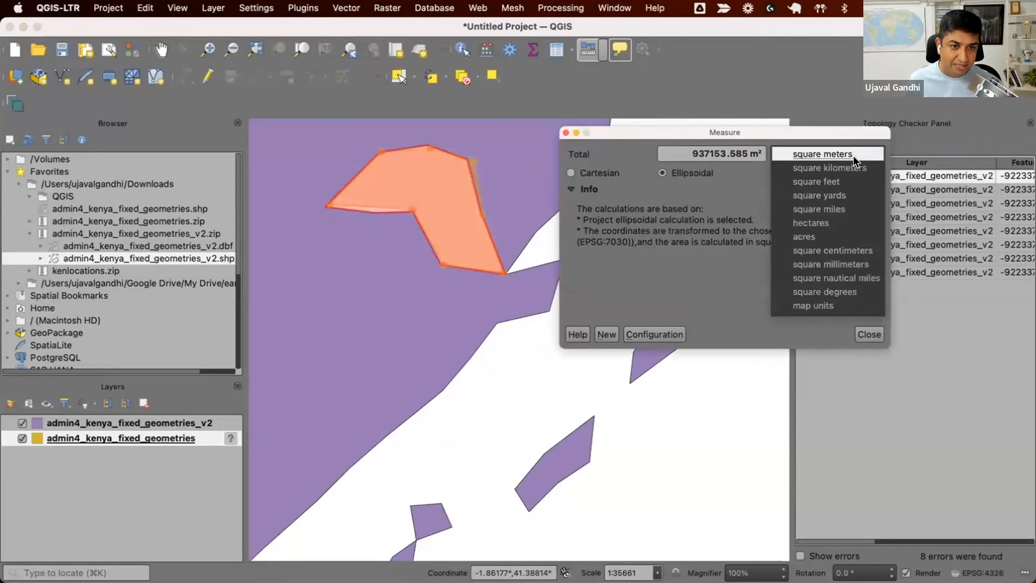
pyautogui.click(857, 167)
pyautogui.moveTo(766, 134)
pyautogui.mouseDown()
pyautogui.moveTo(766, 418)
pyautogui.moveTo(804, 187)
pyautogui.mouseUp()
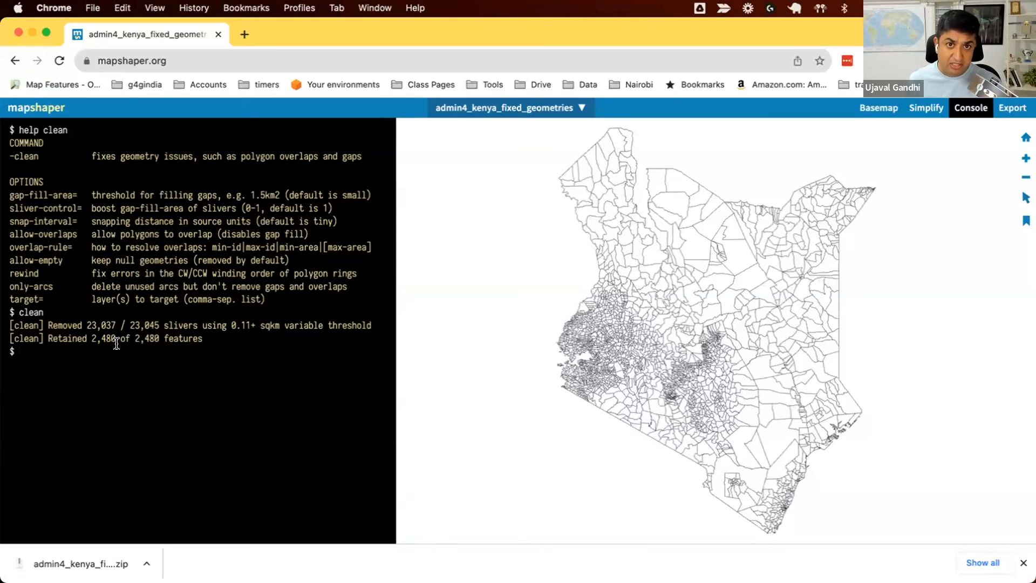
pyautogui.write('clean')
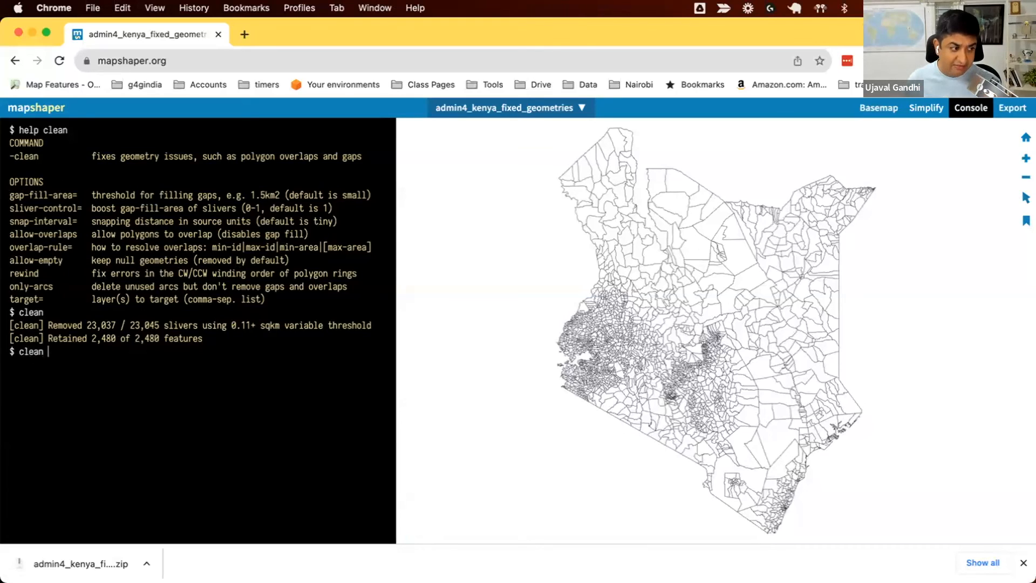
pyautogui.write(' gap-f')
pyautogui.write('u')
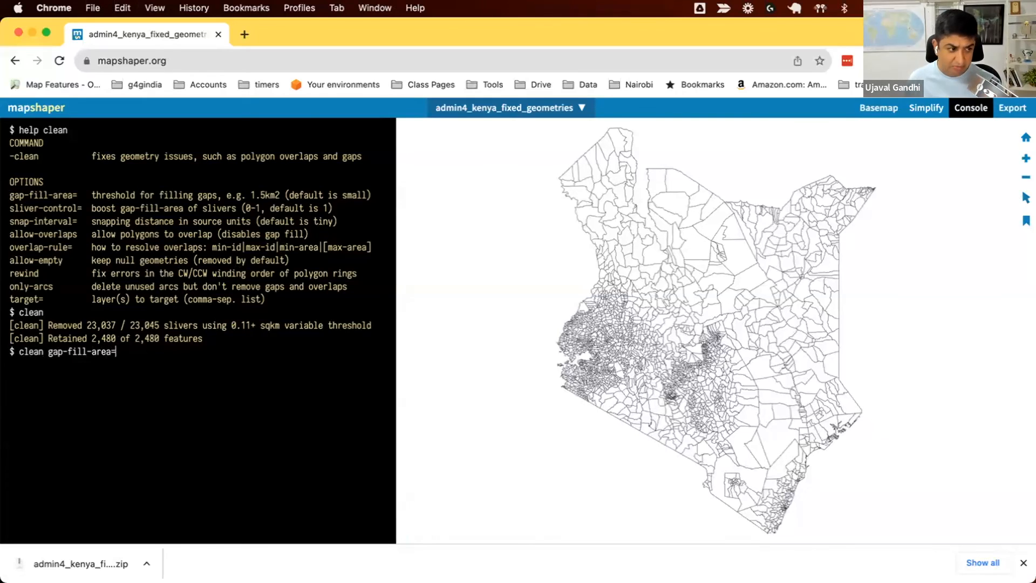
pyautogui.write('km')
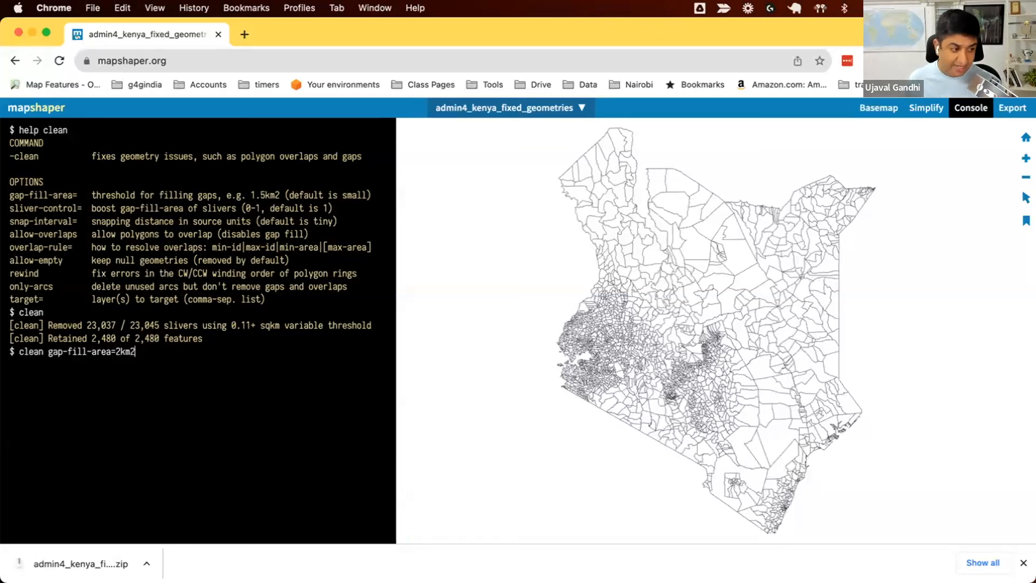
pyautogui.write('2')
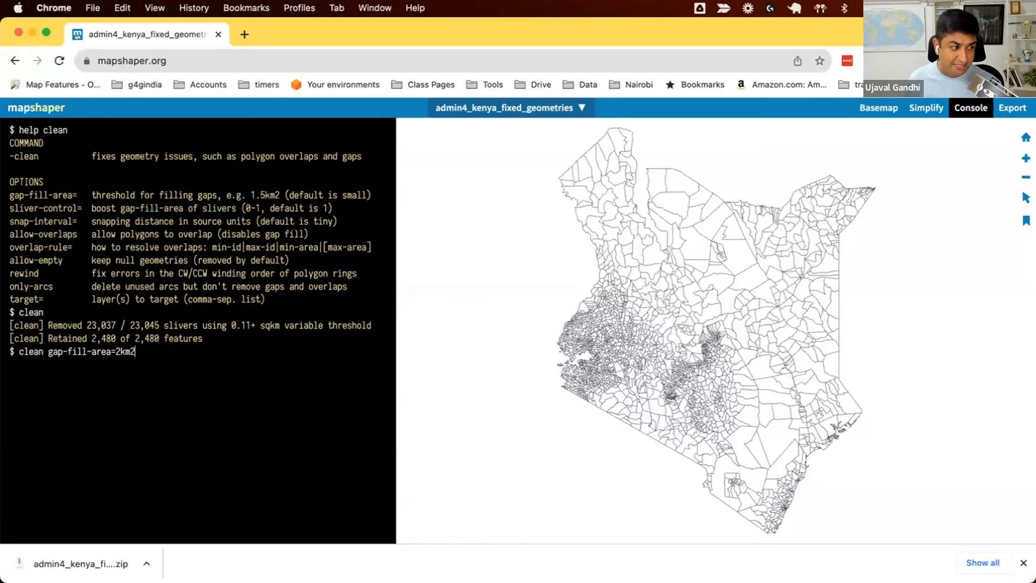
# - Re-run clean with gap-fill-area=2km2 and then gap-fill-area=5km2 to remove the last slivers
pyautogui.press('Return')
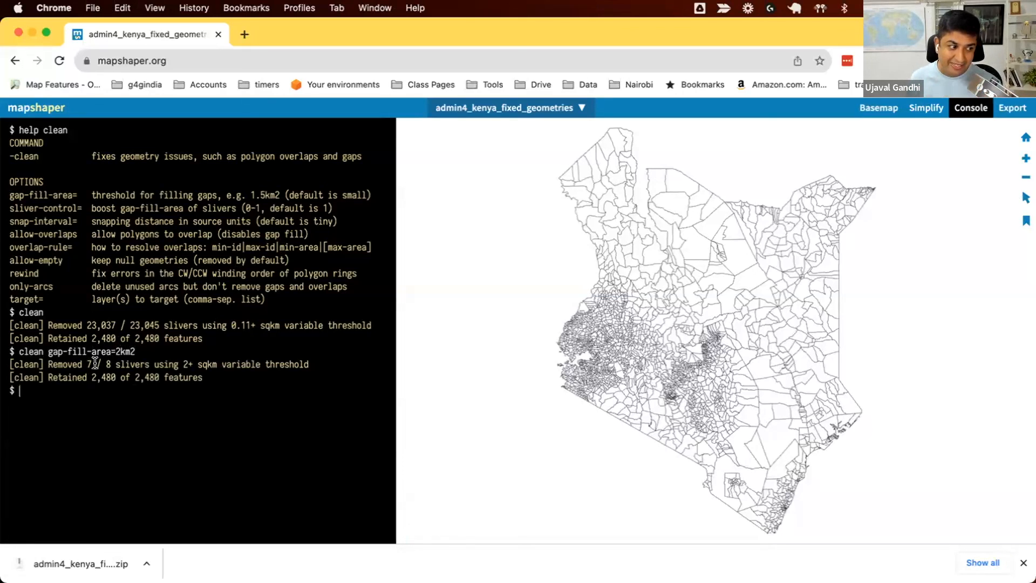
pyautogui.press('Up')
pyautogui.press('Left')
pyautogui.press('Left')
pyautogui.press('Left')
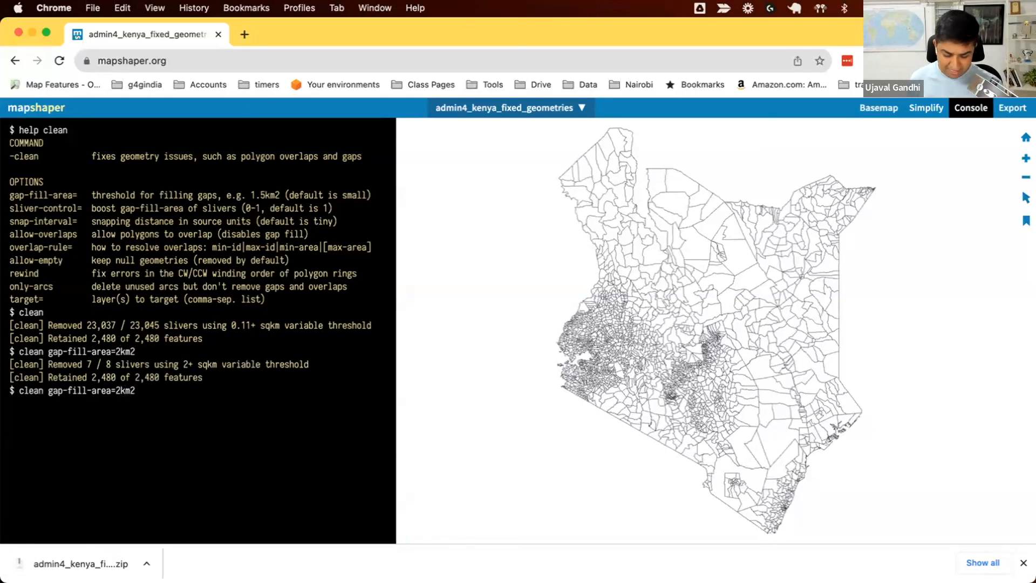
pyautogui.press('Delete')
pyautogui.write('5')
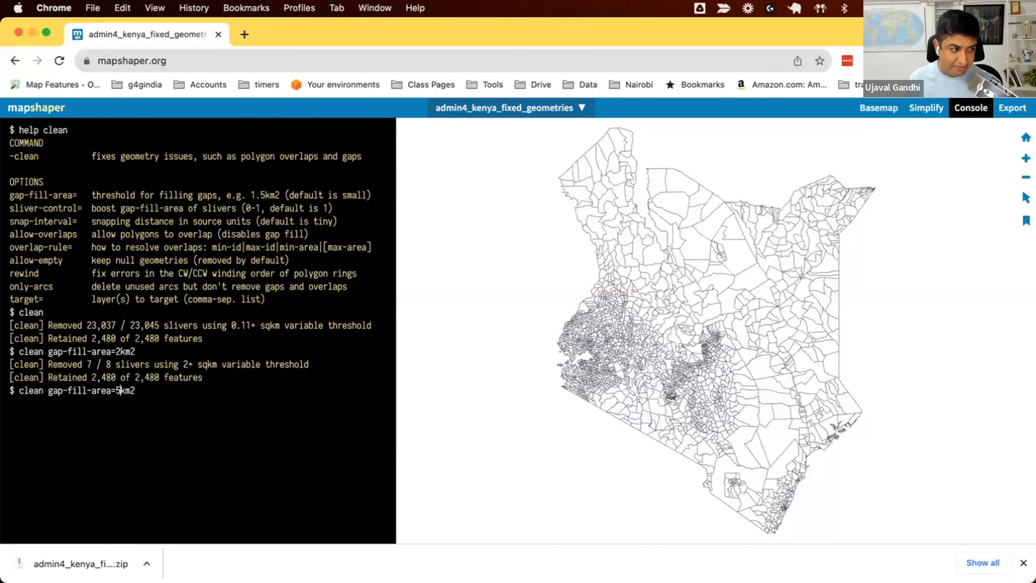
pyautogui.press('Return')
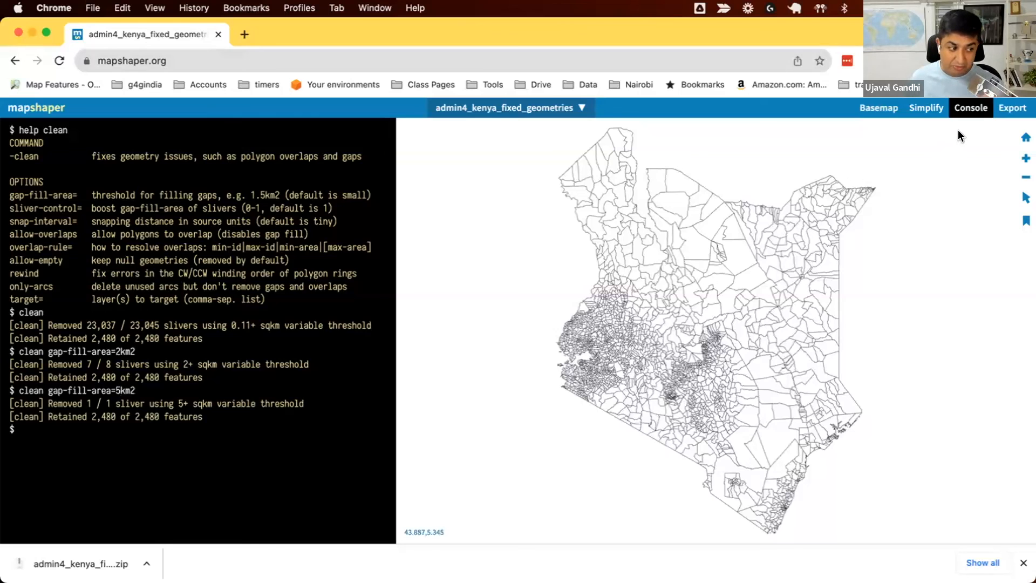
# - Export the re-cleaned layer as shapefile admin4_kenya_fixed_geometries_v3
pyautogui.click(999, 115)
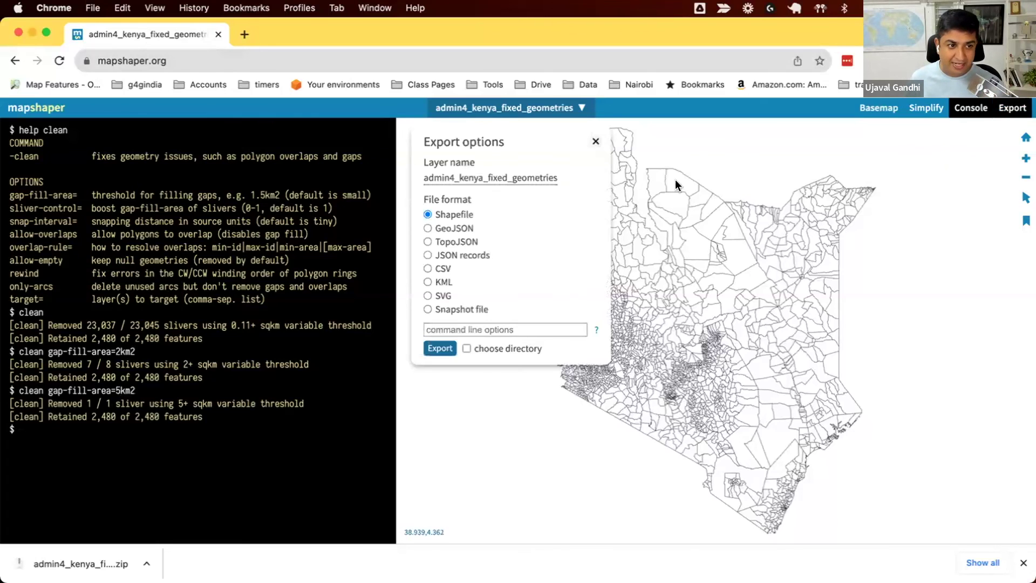
pyautogui.click(554, 180)
pyautogui.press('Right')
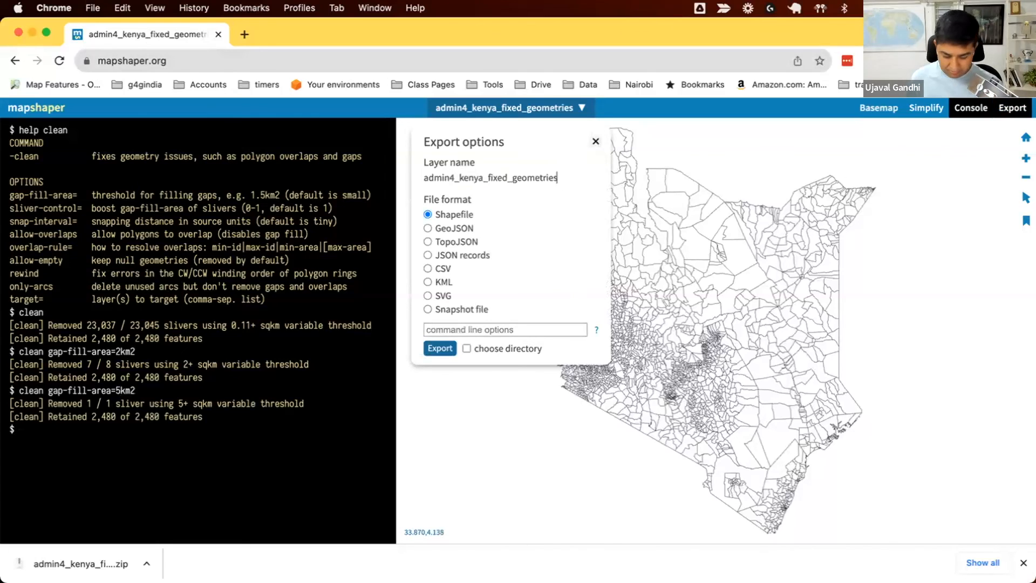
pyautogui.write('_v')
pyautogui.write('2')
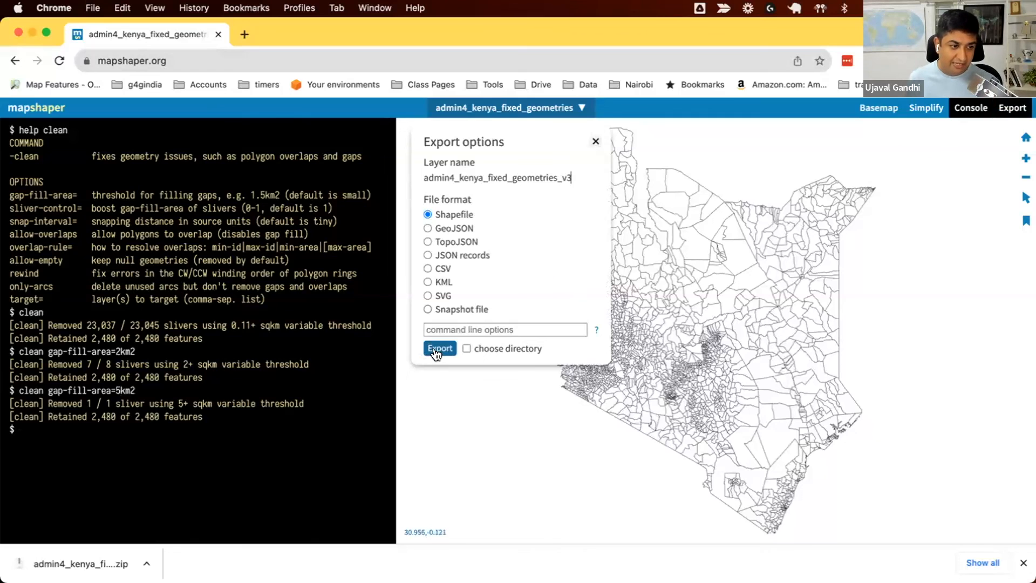
pyautogui.click(438, 350)
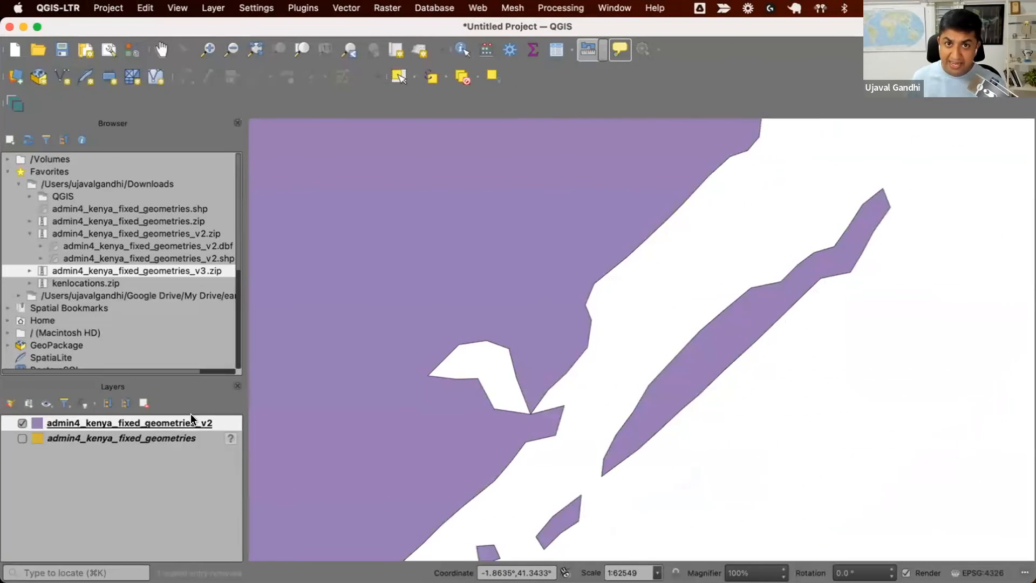
# - Add the v3 shapefile from the downloaded zip as a layer above v2
pyautogui.doubleClick(158, 271)
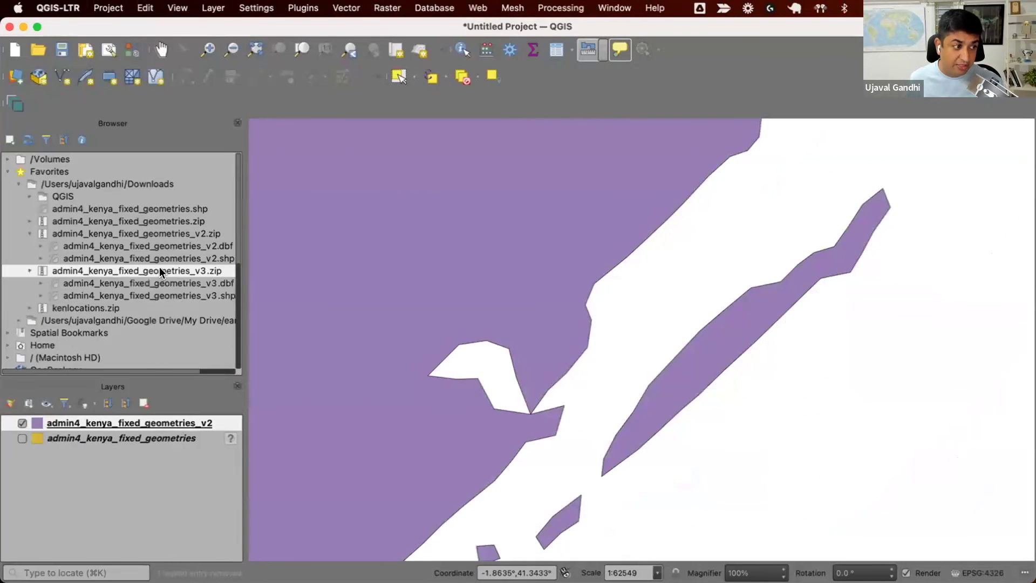
pyautogui.click(173, 296)
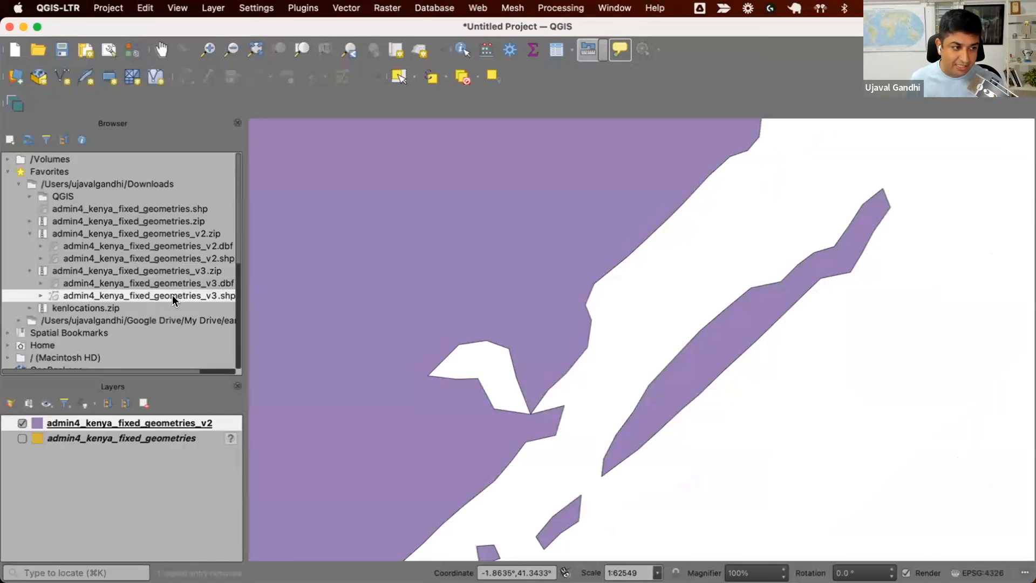
pyautogui.doubleClick(177, 296)
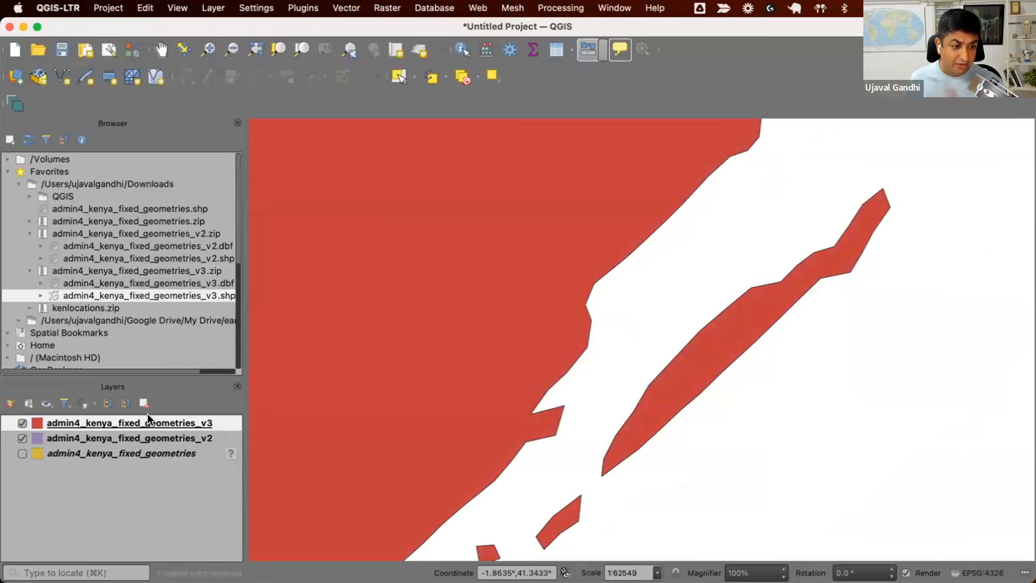
# - Toggle v3 against v2 to confirm the coastal gap is filled, then zoom to all of Kenya
pyautogui.click(22, 423)
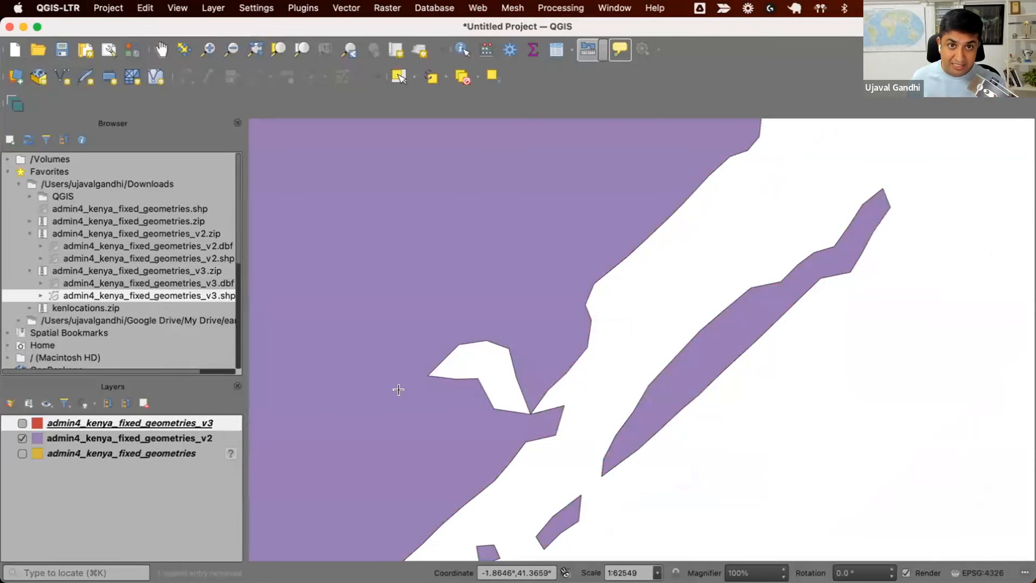
pyautogui.click(23, 423)
pyautogui.scroll(-3, 366, 419)
pyautogui.moveTo(366, 418)
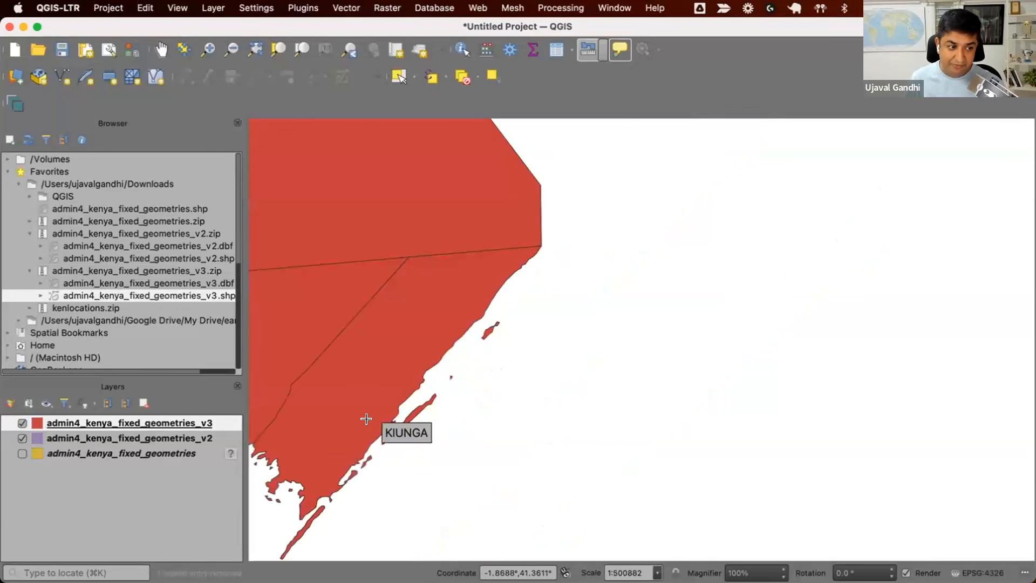
pyautogui.moveTo(366, 418); pyautogui.dragTo(531, 431)
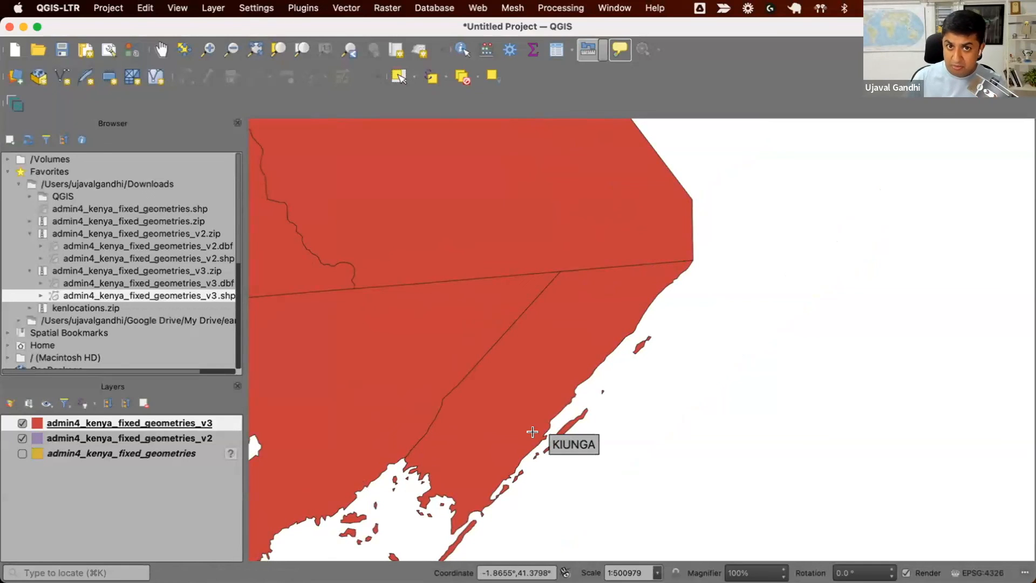
pyautogui.hotkey('ctrl', 'shift', 'f')
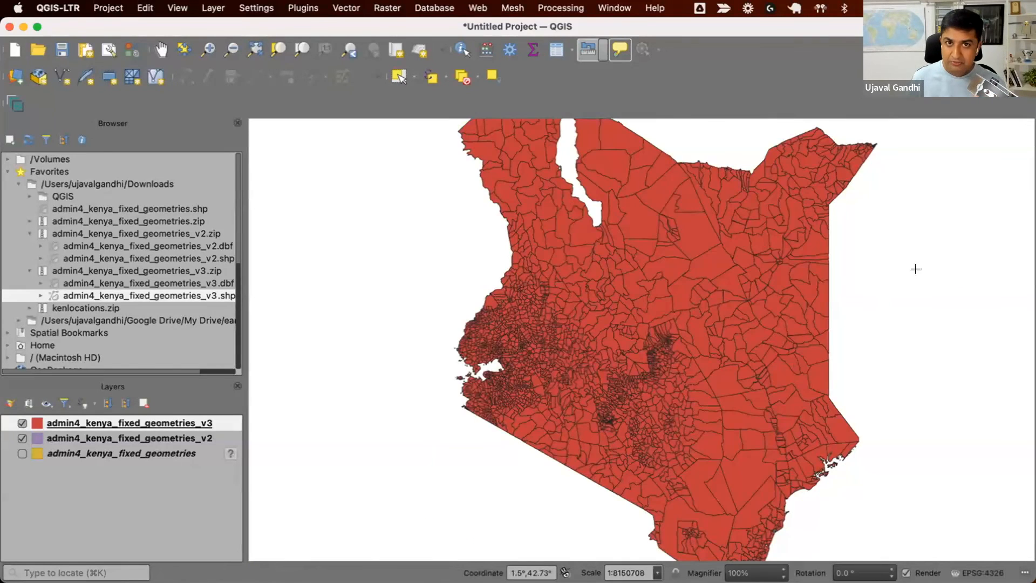